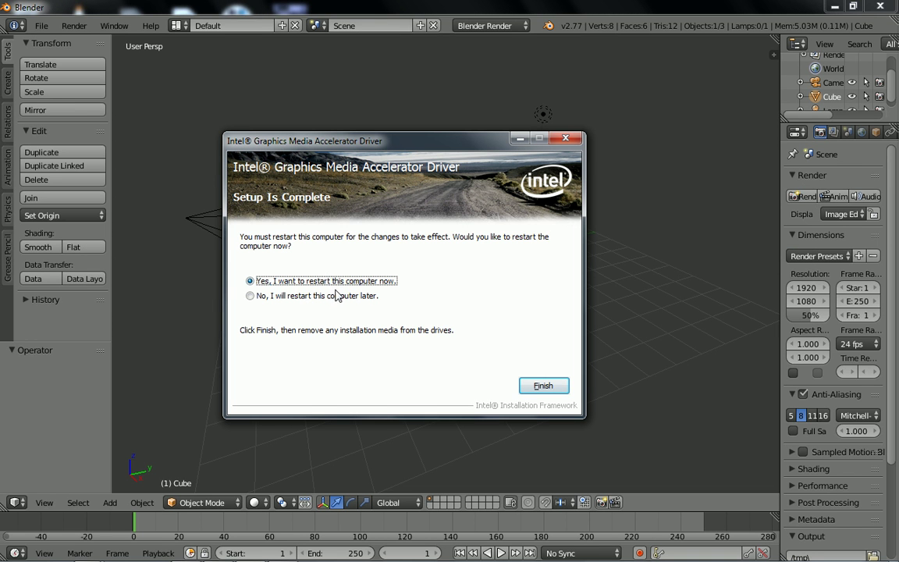
Close the Intel driver setup choosing 'No, I will restart later', then switch Blender to the Video Editing layout
left_click(320, 296)
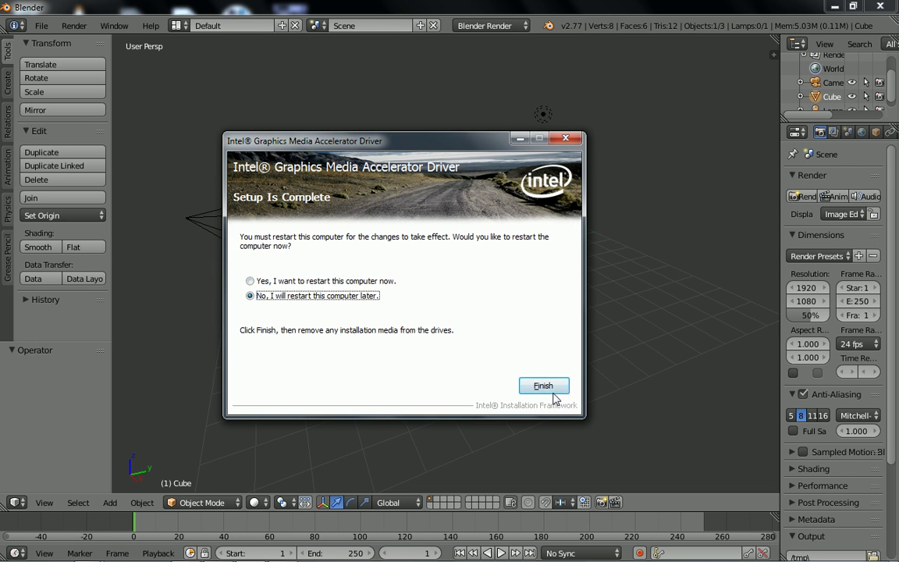
left_click(546, 388)
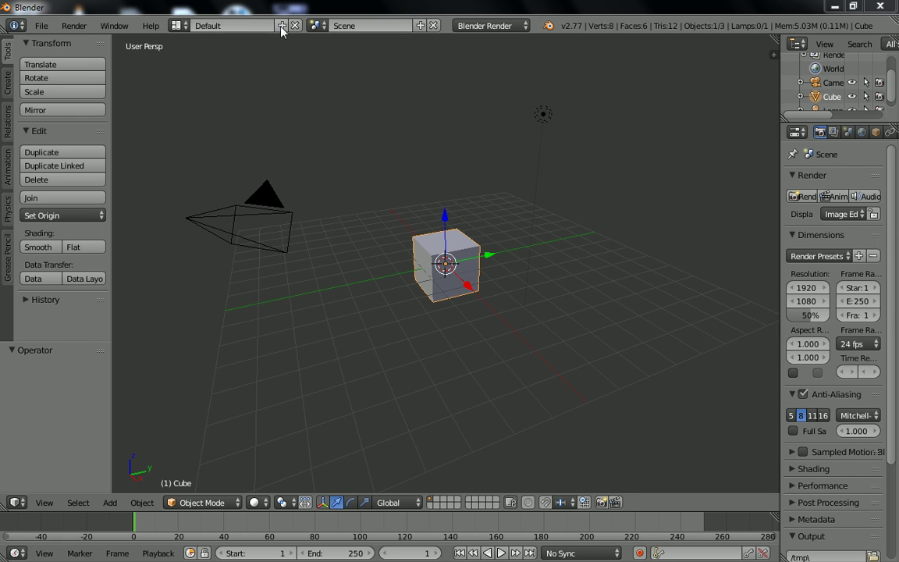
left_click(232, 24)
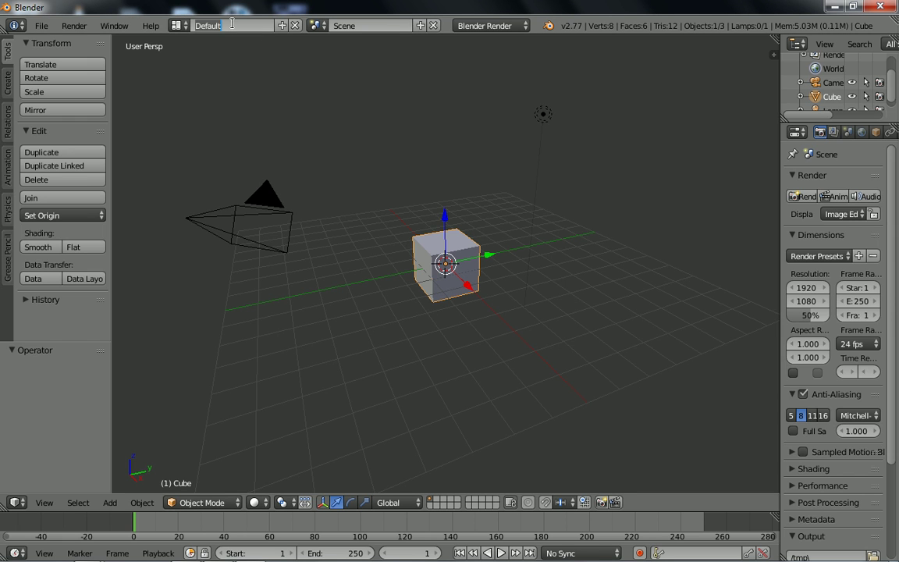
left_click(190, 29)
left_click(186, 27)
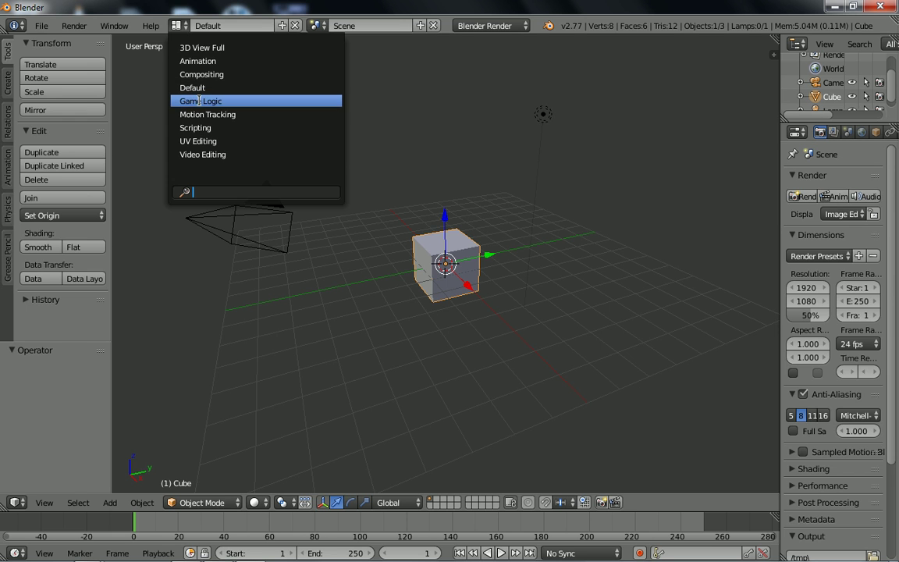
left_click(214, 155)
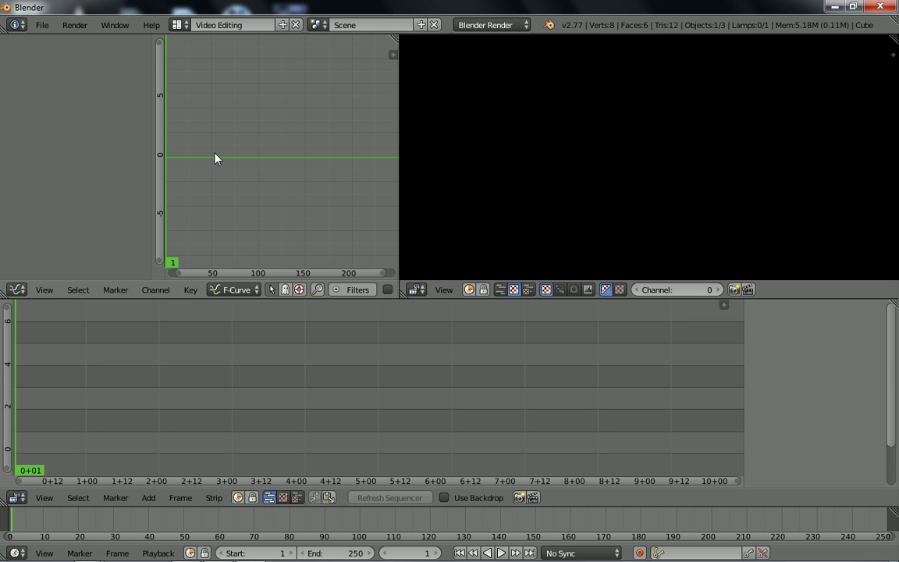
Set Blender's current frame to 120 in the graph editor, then bring Firefox forward
left_click(43, 25)
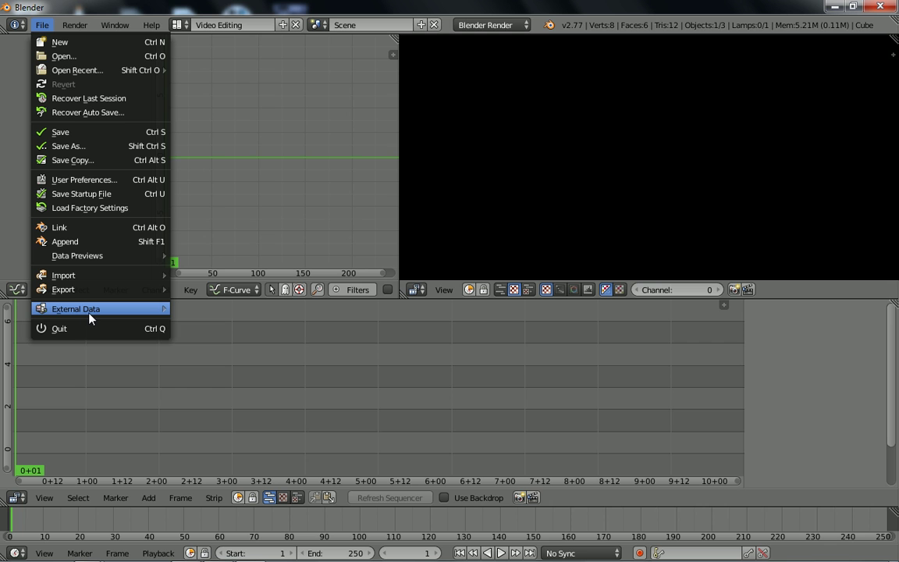
left_click(278, 168)
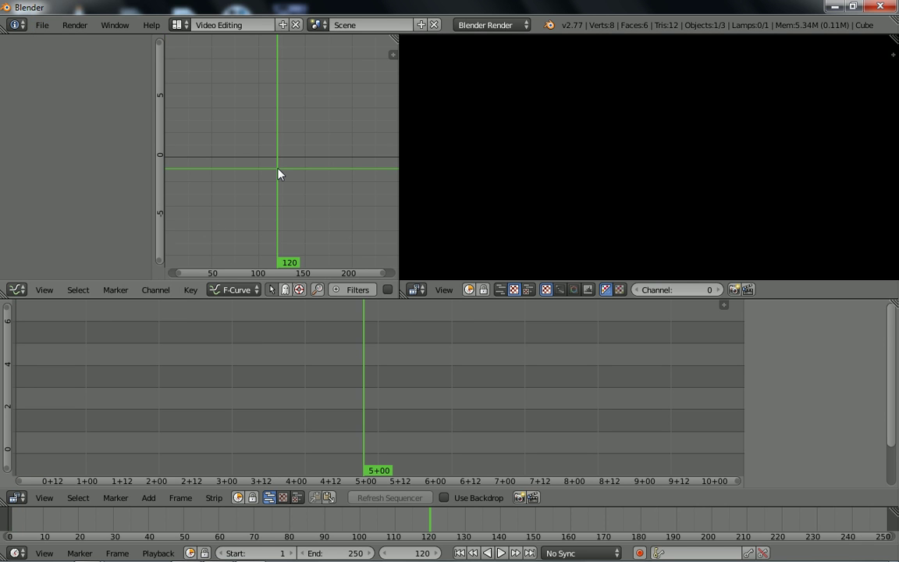
key("alt+Tab")
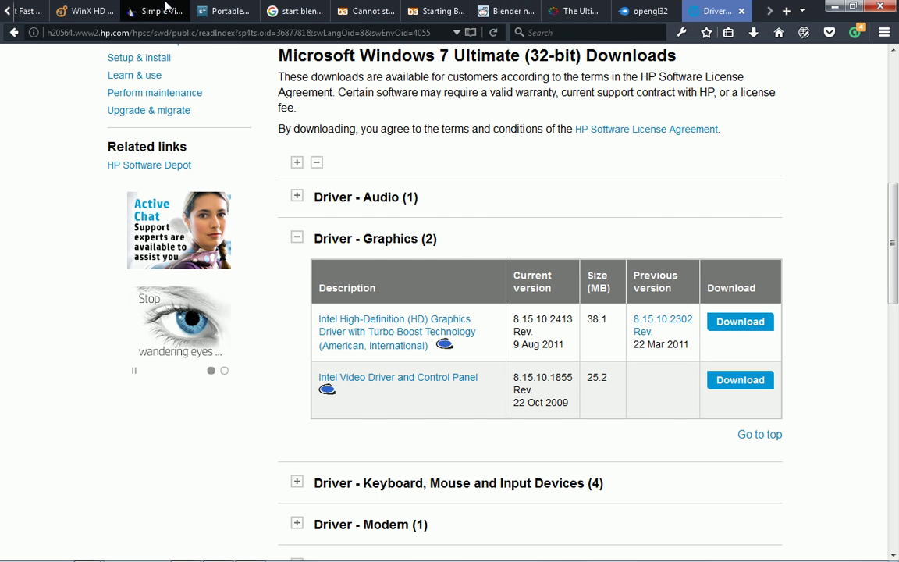
Open the Simple Video Editing with Blender tutorial tab and search it for 'video editin'
left_click(166, 7)
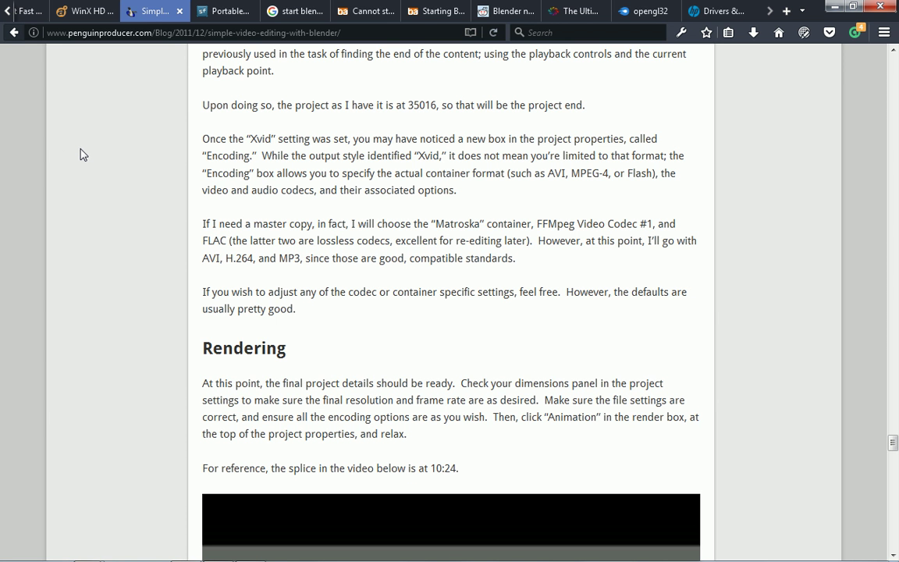
key("Home")
key("ctrl+f")
type("video editin")
key("Return")
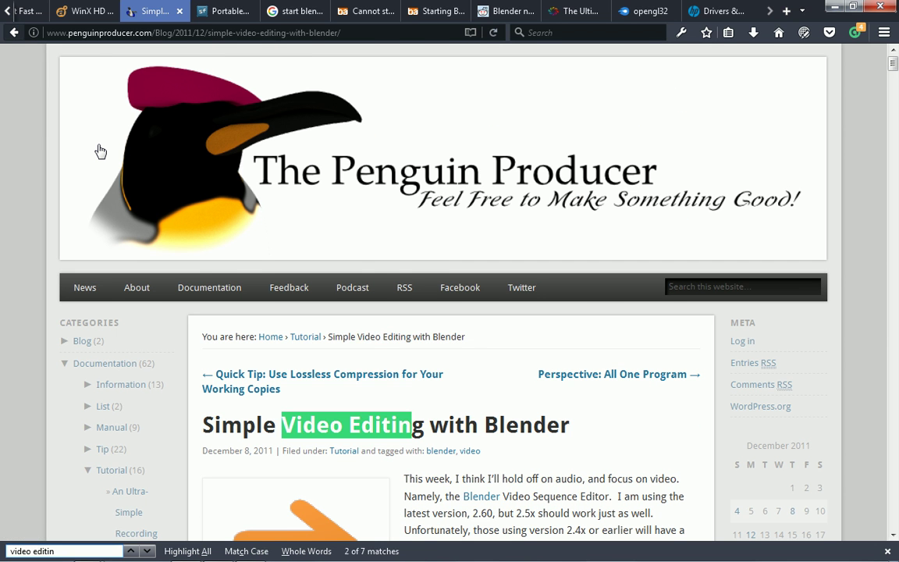
key("Return")
key("Escape")
left_click(6, 227)
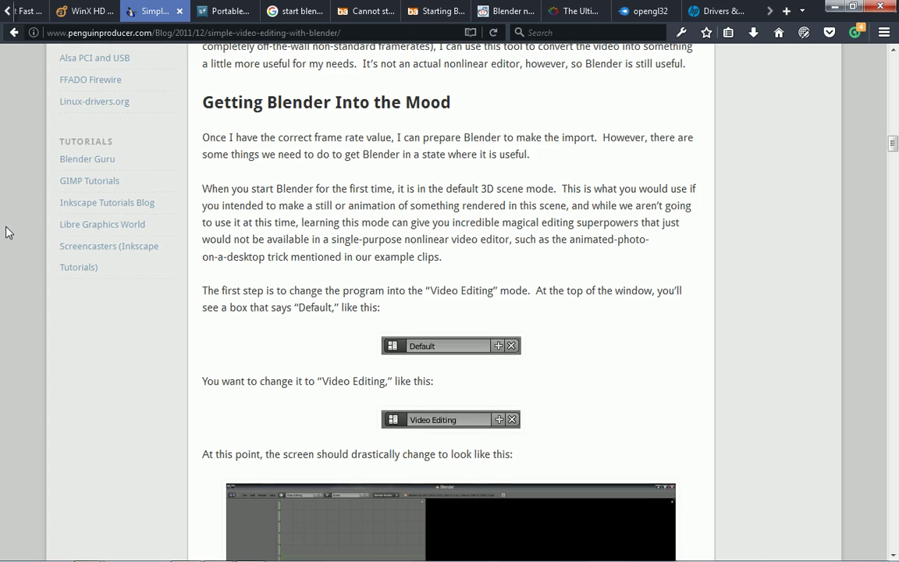
Read down to the Importing Clips section on frame rate and resolution, then return to Blender
scroll(8, 232, "down", 5)
scroll(6, 232, "down", 4)
scroll(6, 232, "down", 1)
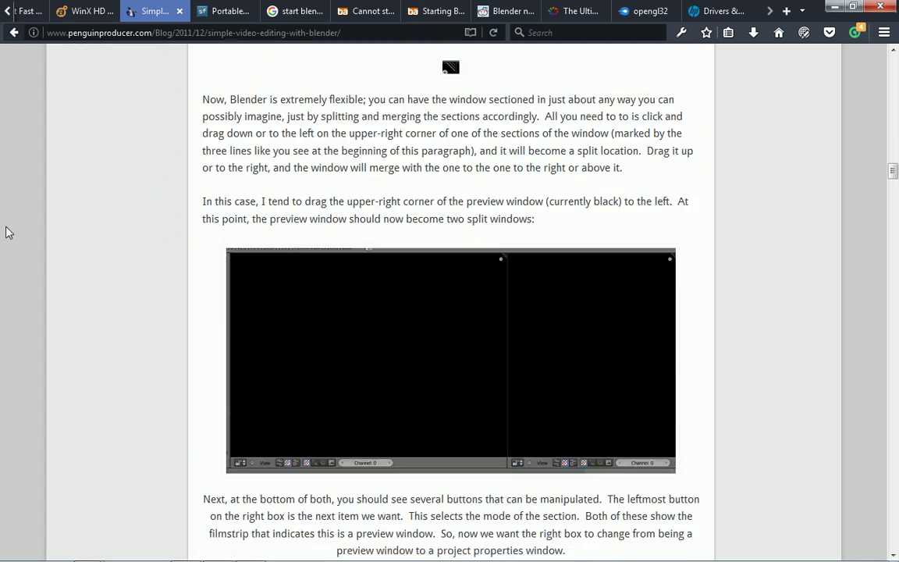
scroll(46, 234, "down", 5)
scroll(92, 237, "down", 5)
scroll(92, 237, "down", 5)
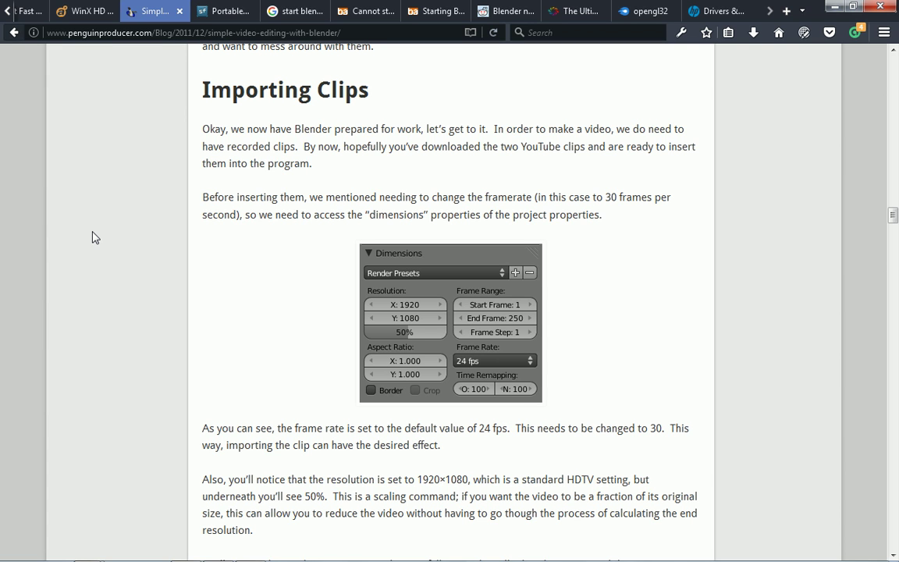
scroll(92, 237, "down", 2)
scroll(92, 237, "down", 1)
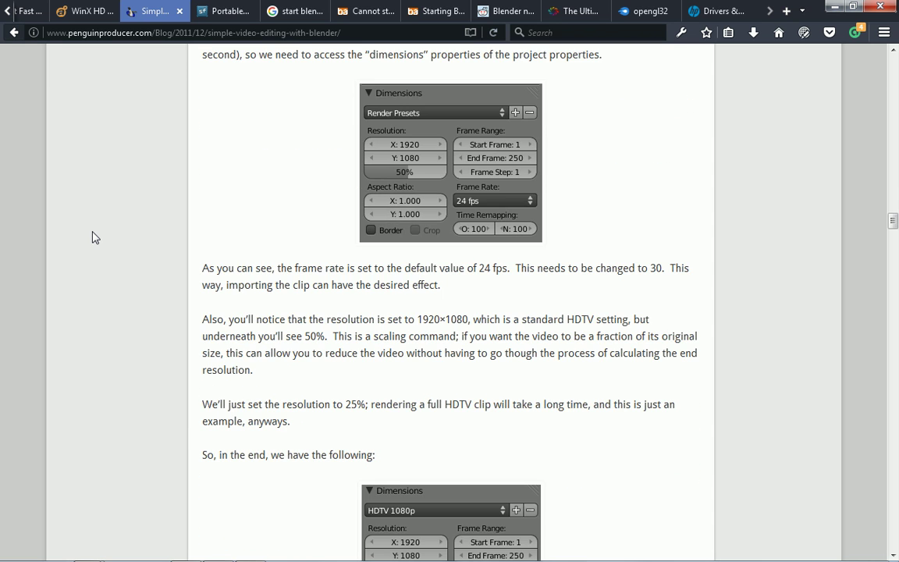
scroll(92, 238, "down", 2)
scroll(92, 237, "down", 3)
scroll(92, 238, "down", 2)
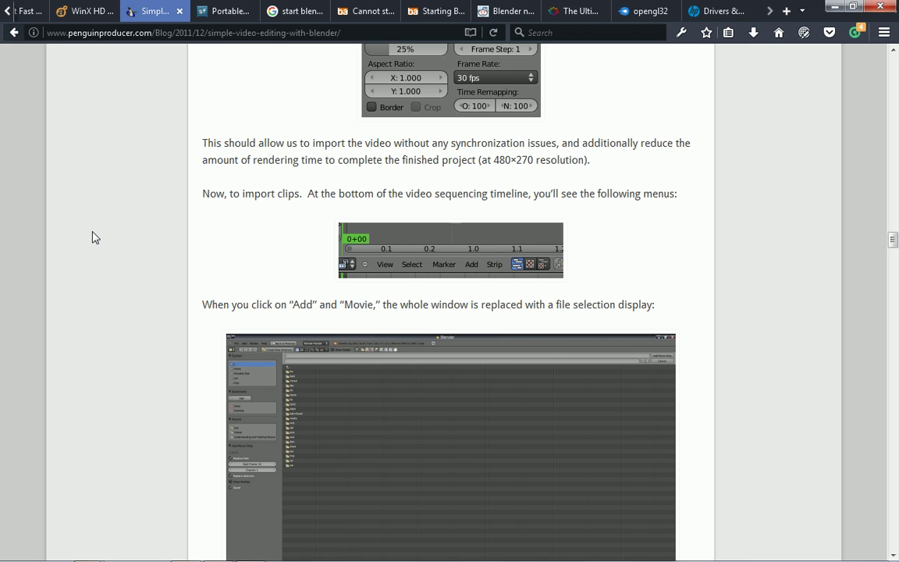
key("alt+Tab")
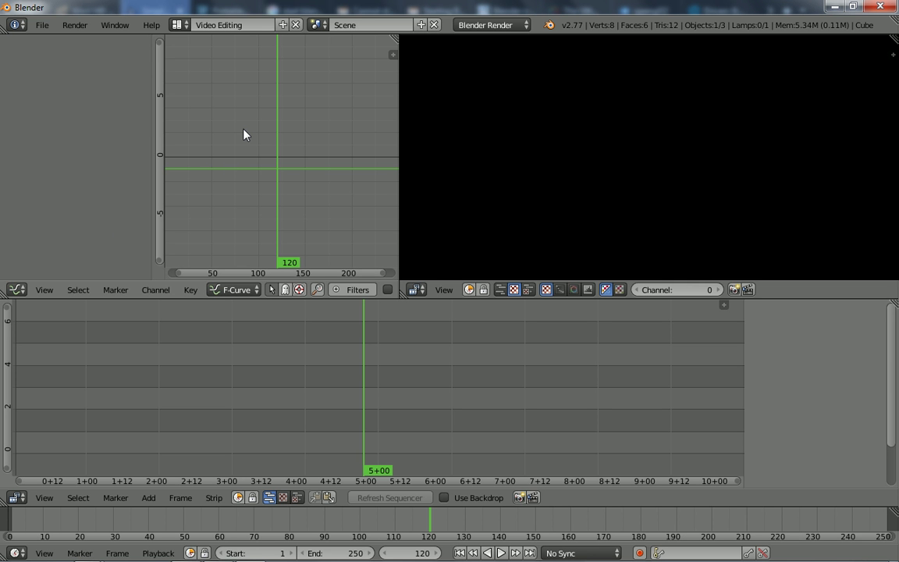
key("alt+Tab")
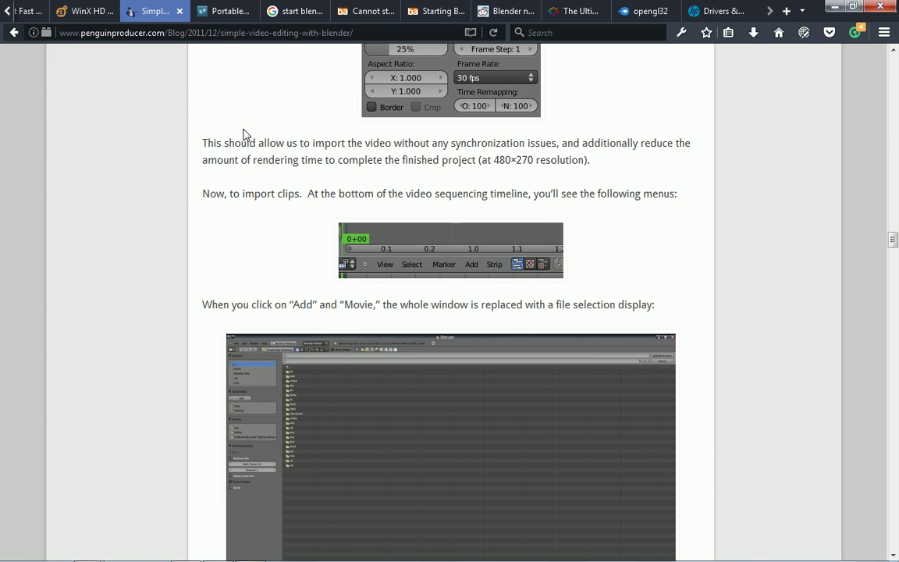
key("alt+Tab")
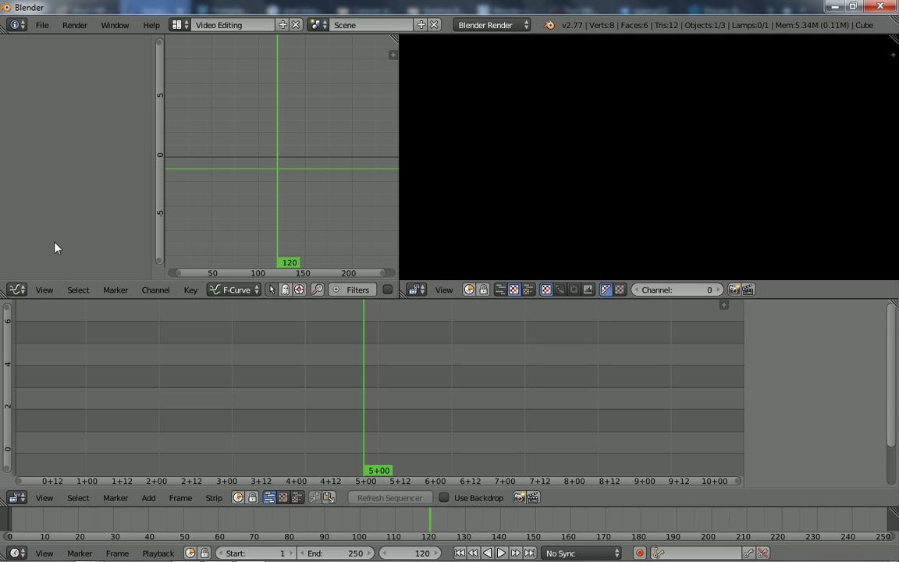
Drag the graph editor/sequencer border upward to enlarge the sequencer, checking the tutorial
left_click_drag(57, 299, 60, 207)
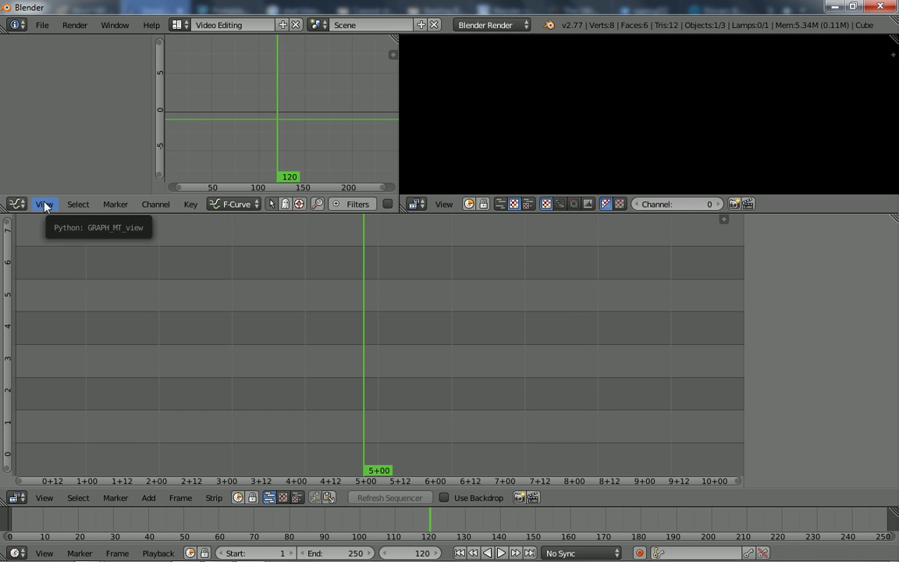
key("alt+Tab")
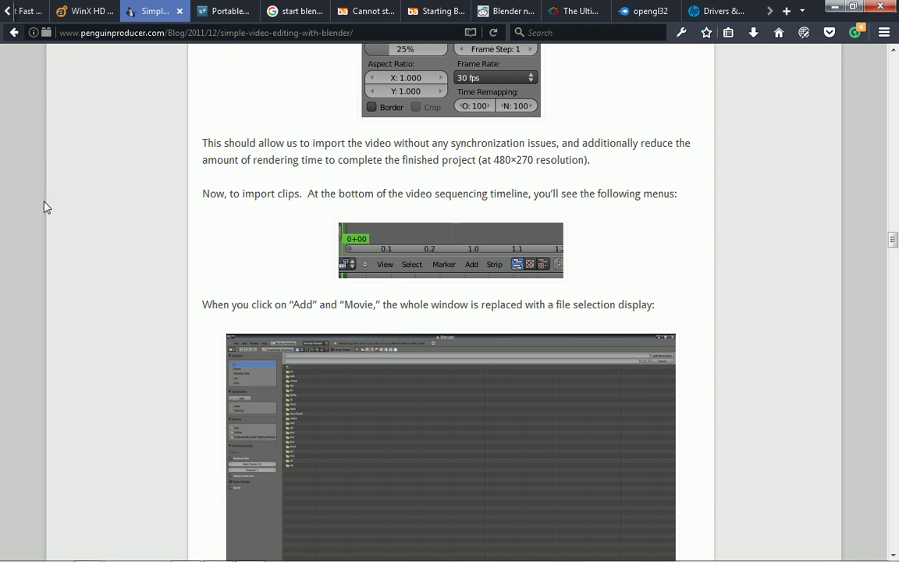
key("alt+Tab")
Browse the graph editor's View, Select, Key and Marker menus, then set the current frame to 76
left_click(44, 204)
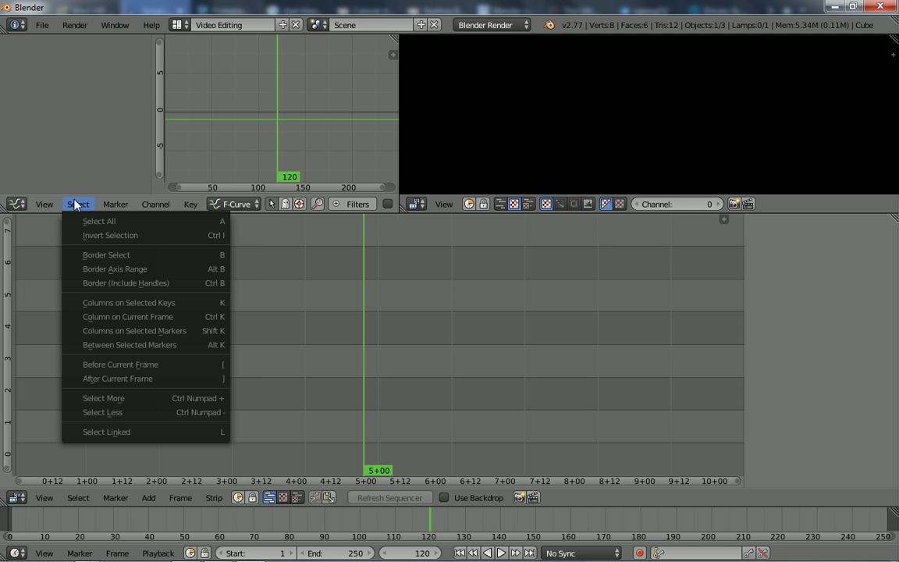
left_click(76, 205)
key("alt+Tab")
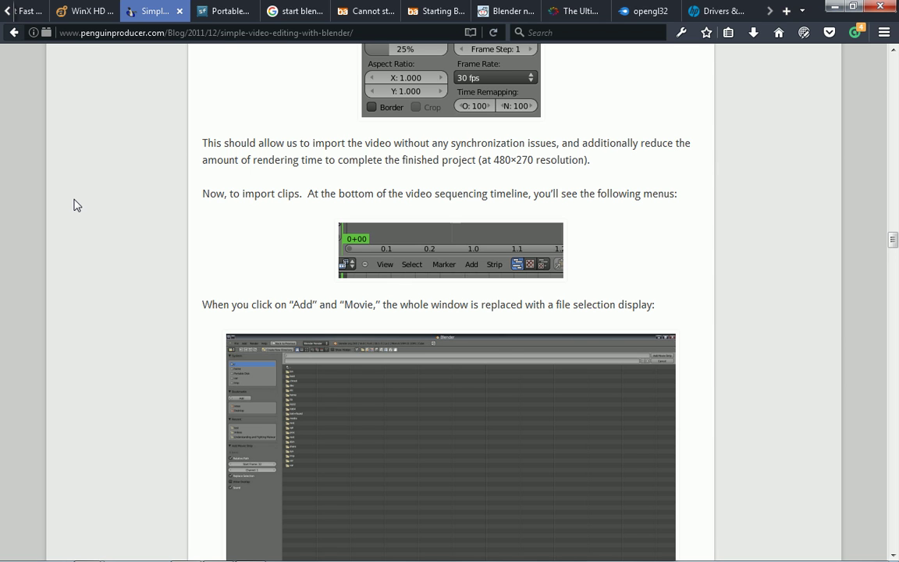
key("alt+Tab")
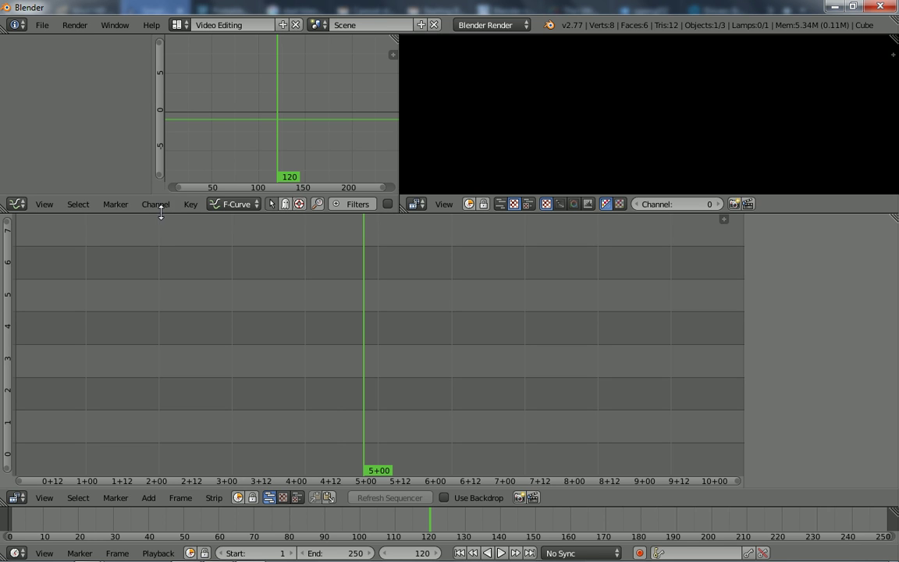
left_click(192, 206)
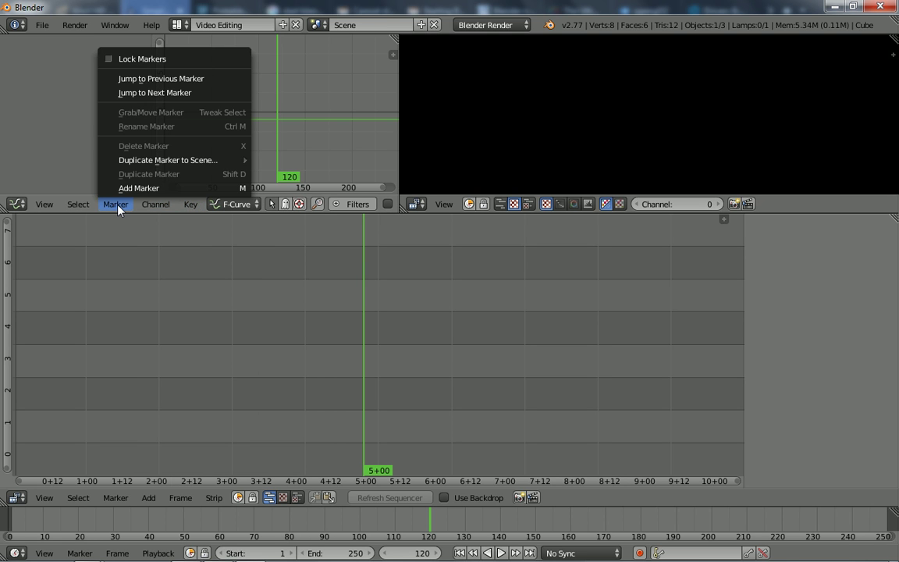
left_click(68, 205)
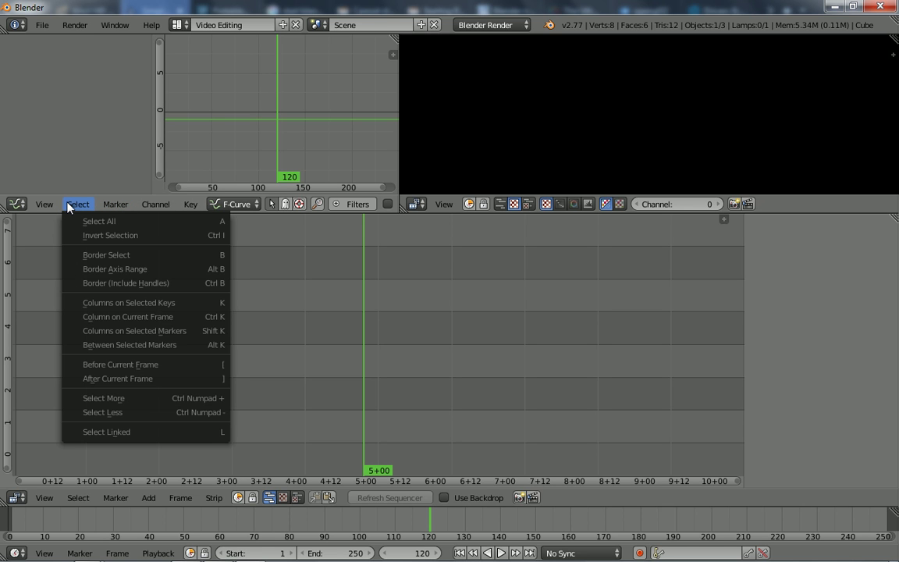
left_click(24, 204)
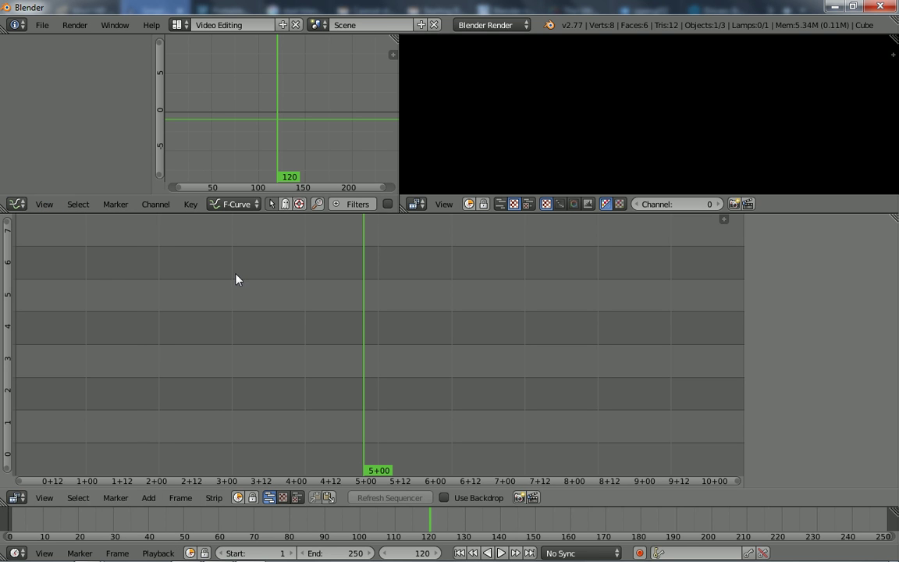
left_click(236, 277)
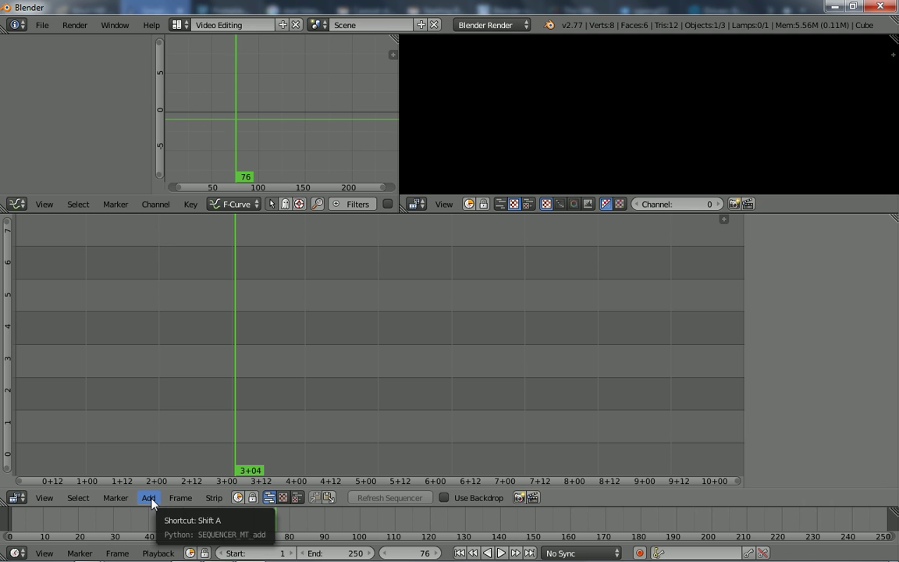
Resize the sequencer and timeline, then choose to add a movie strip
left_click_drag(151, 508, 159, 306)
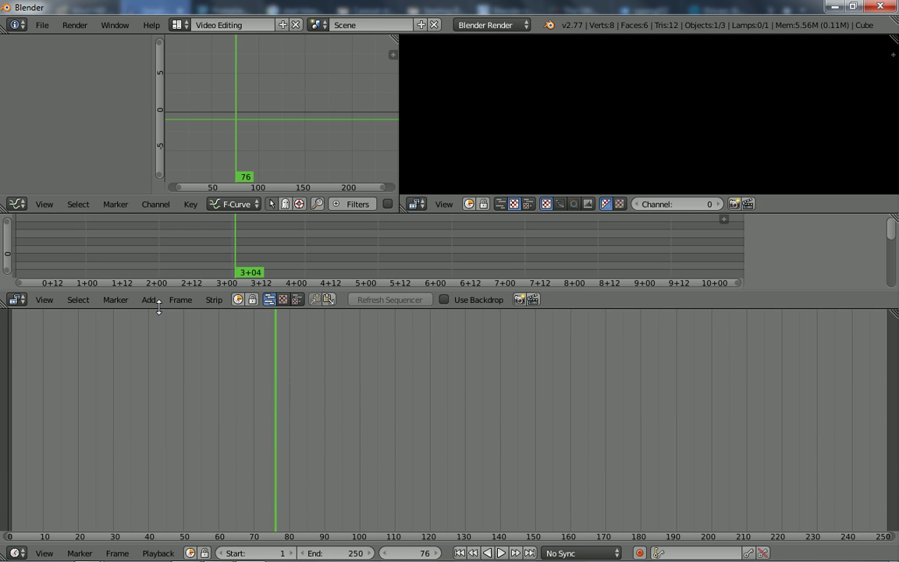
left_click(155, 300)
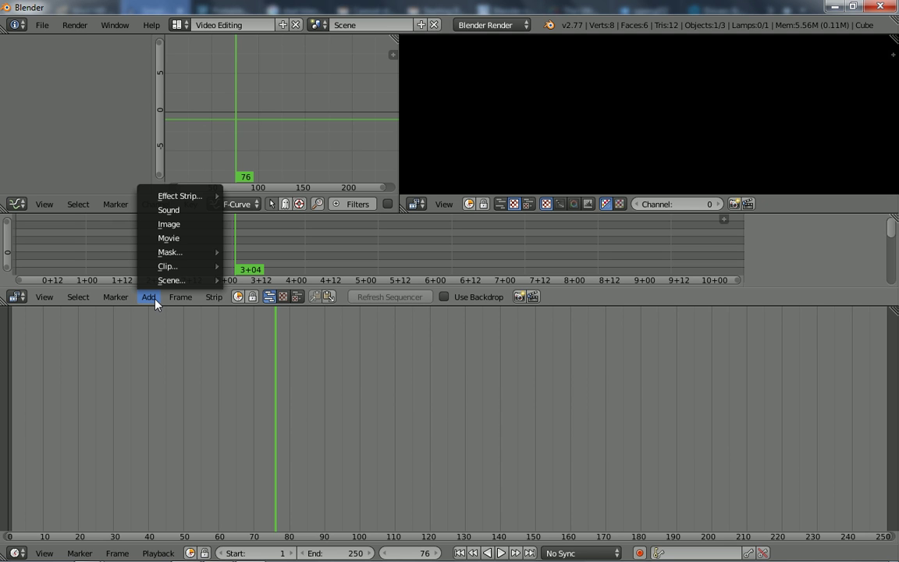
left_click(167, 237)
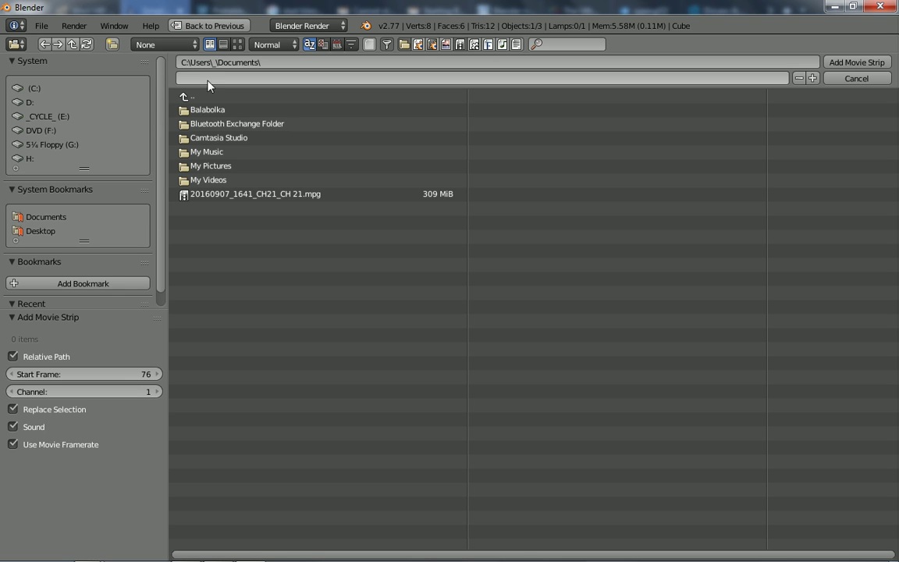
Browse from Documents to the Desktop folder and add 1.avi and 2.avi as movie strips
left_click(242, 62)
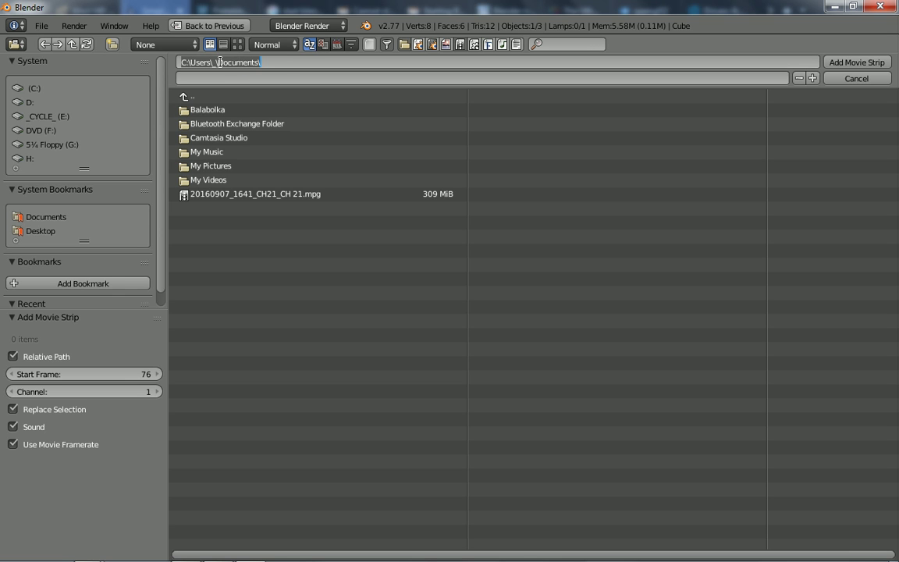
left_click(203, 100)
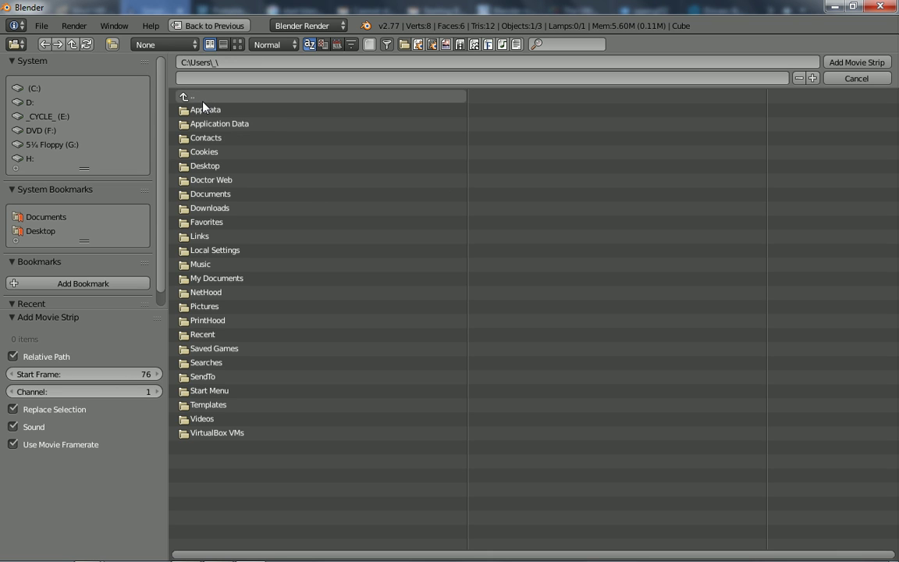
left_click(207, 167)
key("Down")
key("Down")
key("Down")
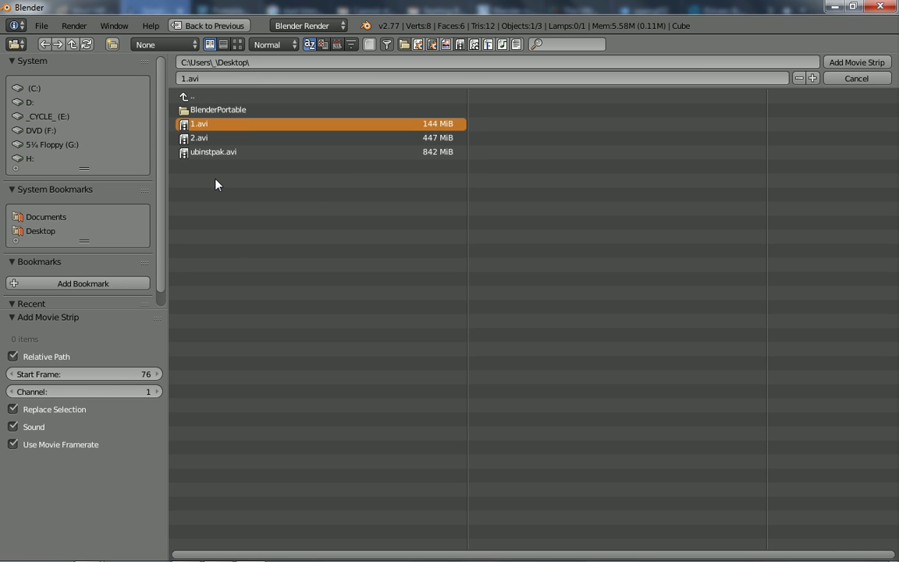
key("shift+Down")
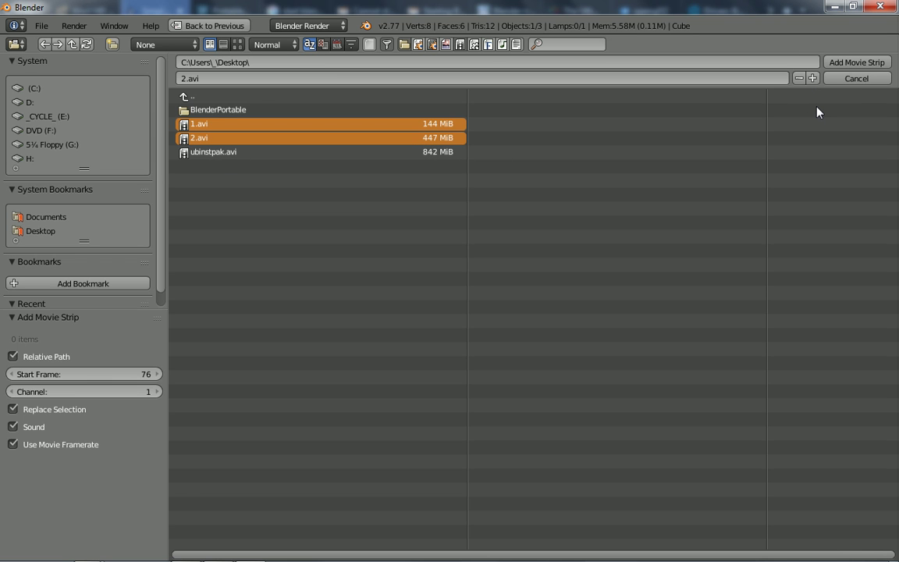
key("Return")
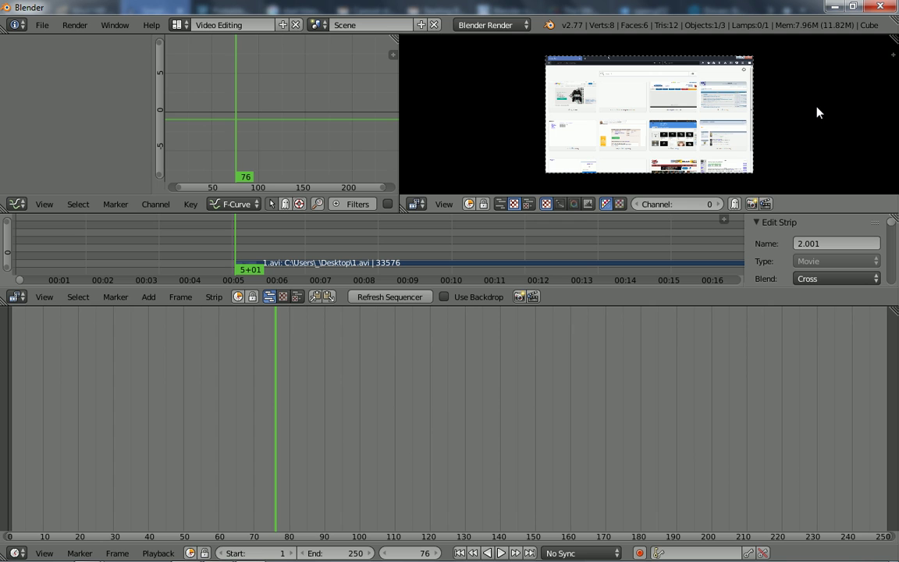
mouse_move(19, 286)
left_mouse_down()
mouse_move(316, 302)
mouse_move(419, 291)
mouse_move(713, 302)
mouse_move(612, 283)
mouse_move(2, 286)
left_mouse_up()
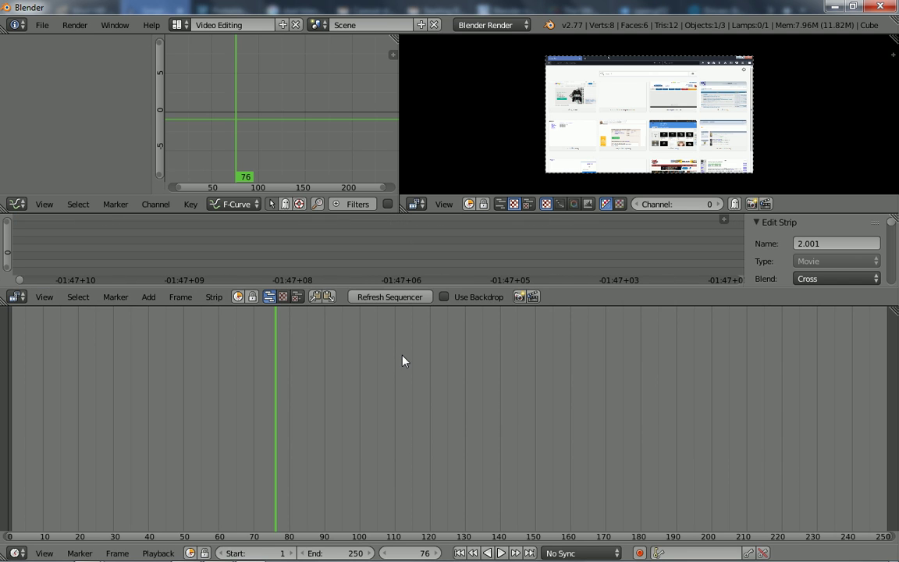
left_click(212, 298)
key("Escape")
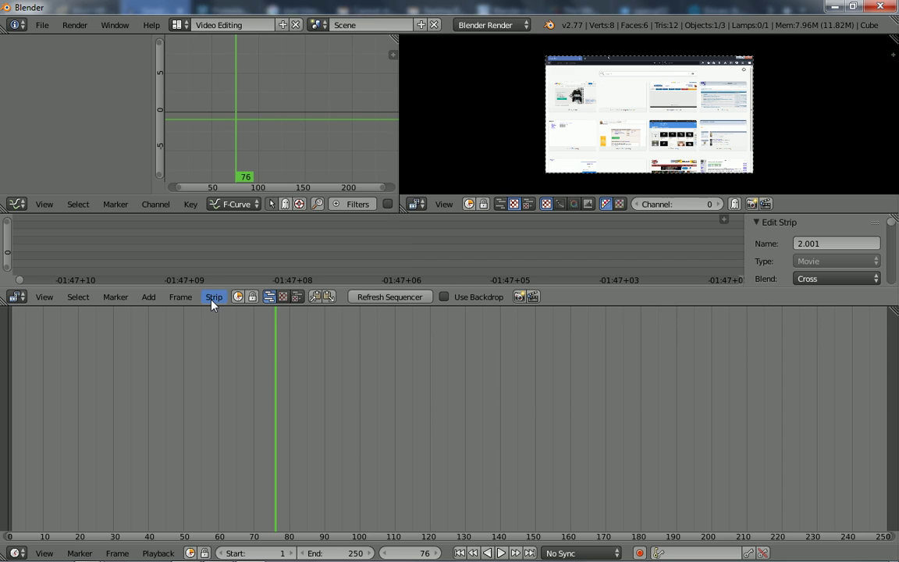
key("alt+Tab")
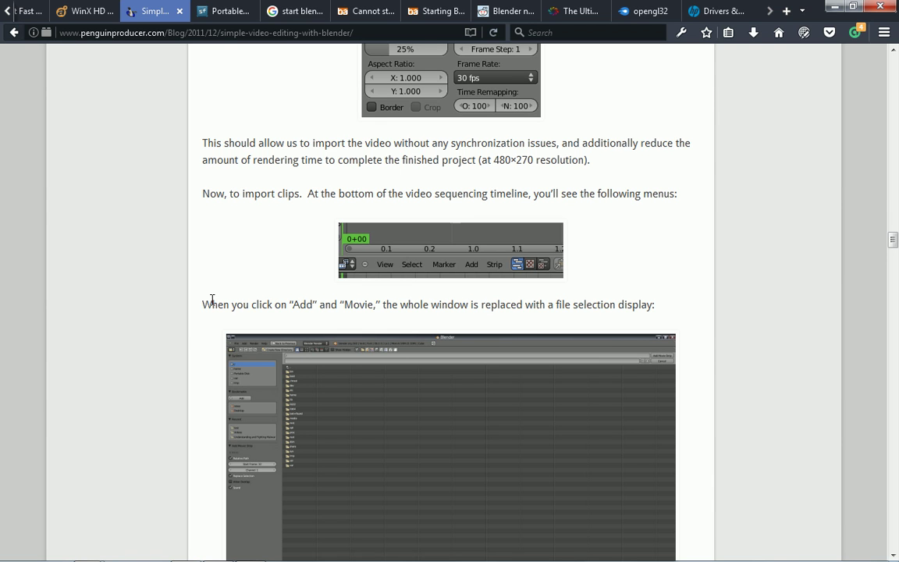
key("alt+Tab")
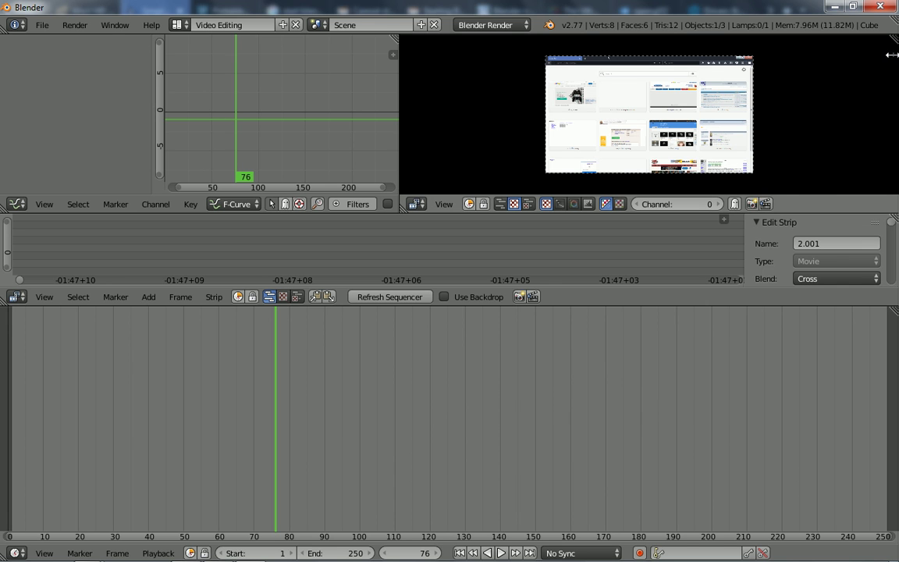
Reveal the preview sidebar with Scene Preview/Render expanded (OpenGL Preview, Solid), then narrow it
left_click_drag(890, 55, 767, 76)
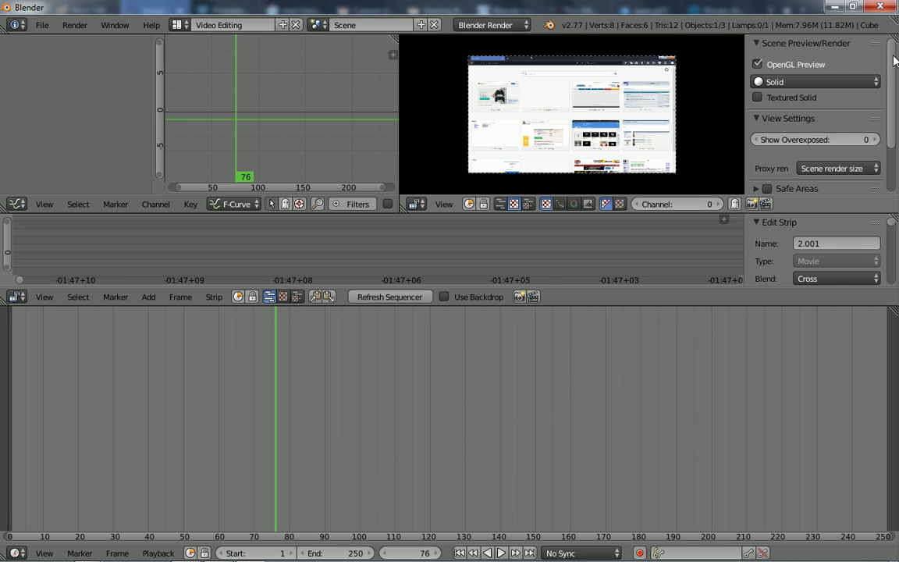
left_click(764, 45)
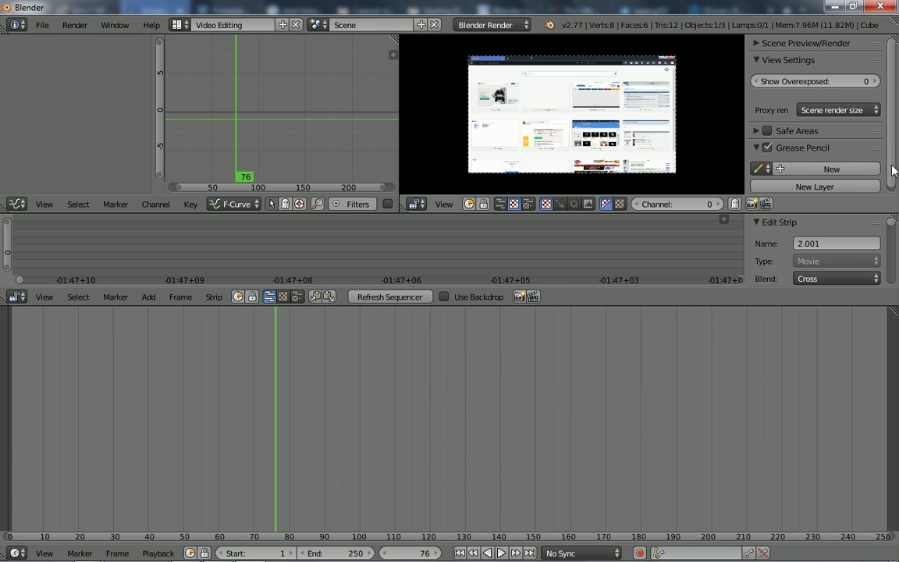
mouse_move(891, 117)
left_click(794, 43)
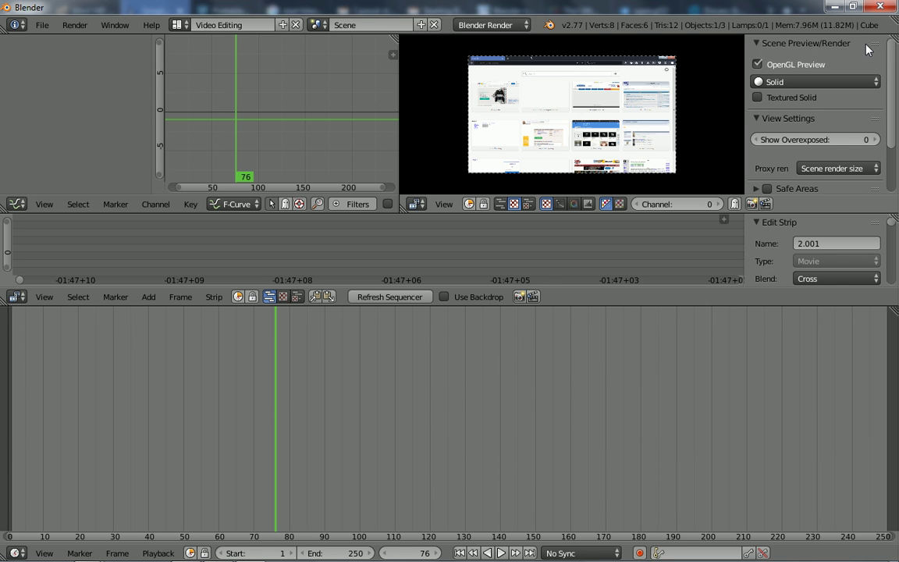
left_click_drag(746, 47, 802, 54)
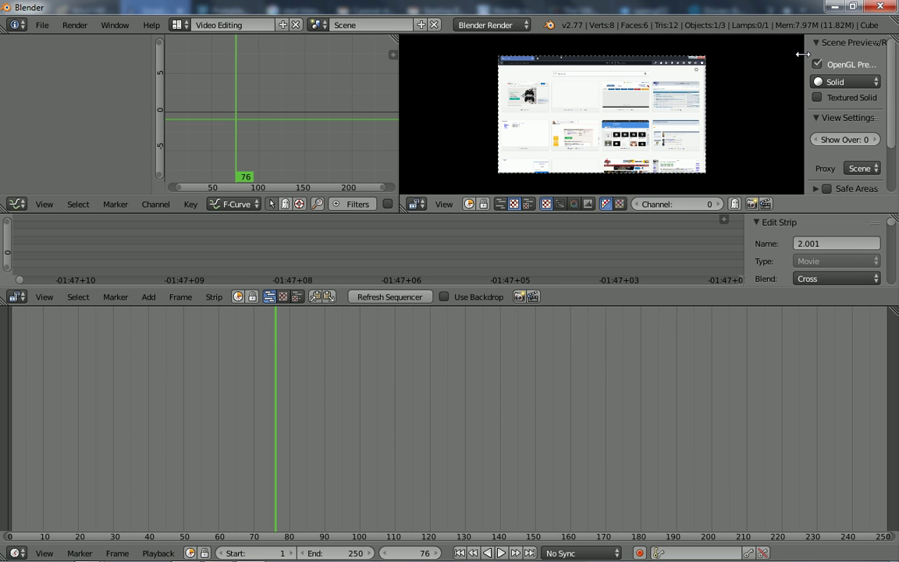
key("alt+Tab")
Scroll the tutorial to Setting the Project Size, noting last frame 37490, then return to Blender
scroll(806, 60, "down", 3)
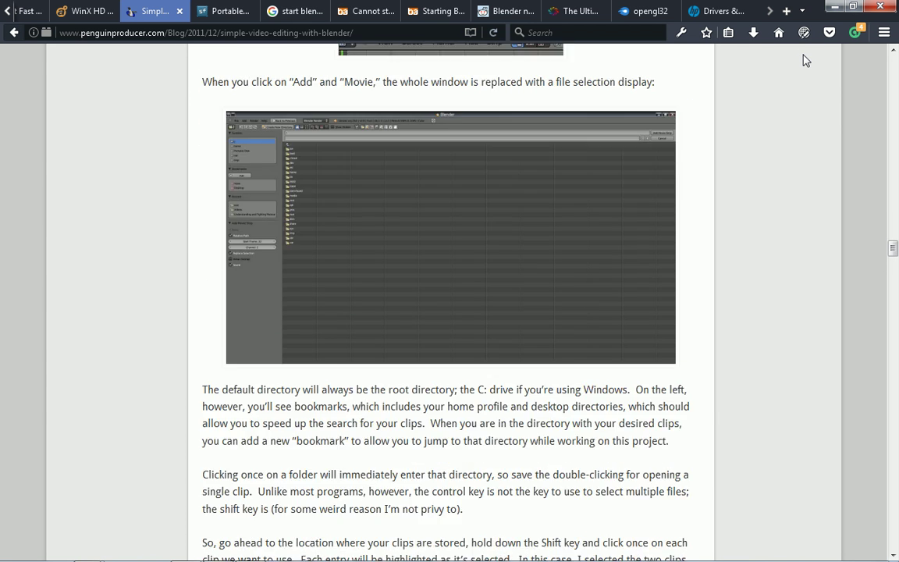
scroll(806, 61, "down", 4)
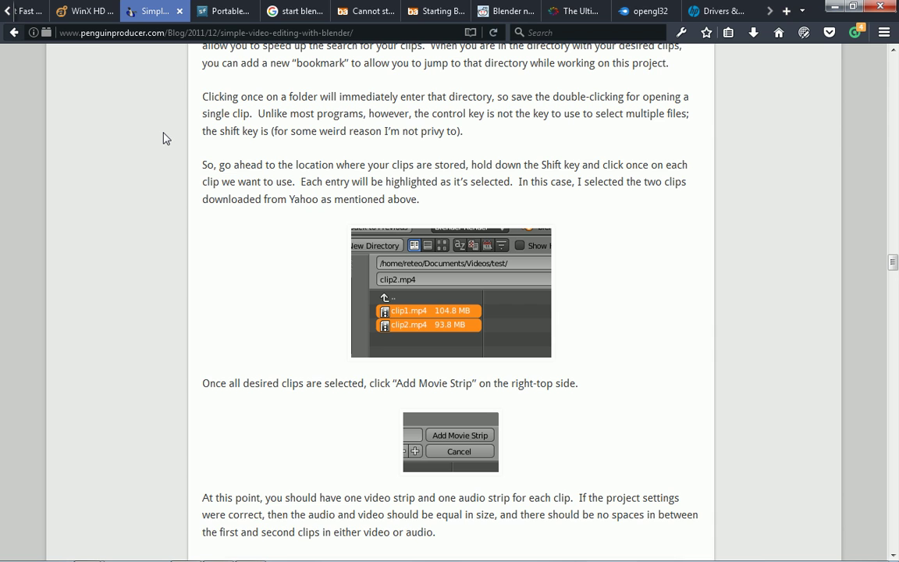
scroll(164, 138, "up", 1)
scroll(164, 138, "down", 5)
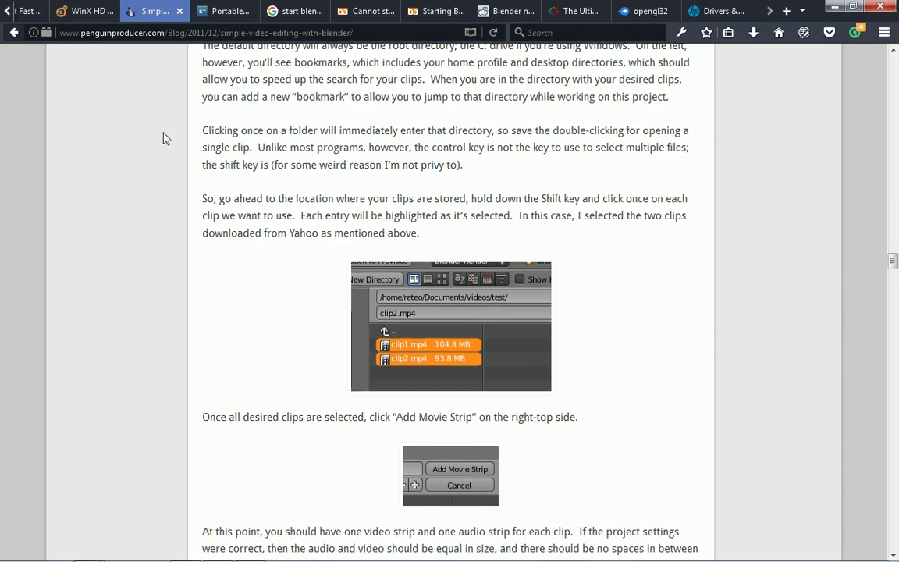
scroll(164, 139, "down", 1)
scroll(164, 138, "down", 2)
scroll(164, 139, "down", 2)
scroll(164, 138, "down", 1)
scroll(164, 138, "down", 2)
scroll(164, 138, "down", 2)
scroll(163, 138, "down", 3)
scroll(164, 138, "down", 1)
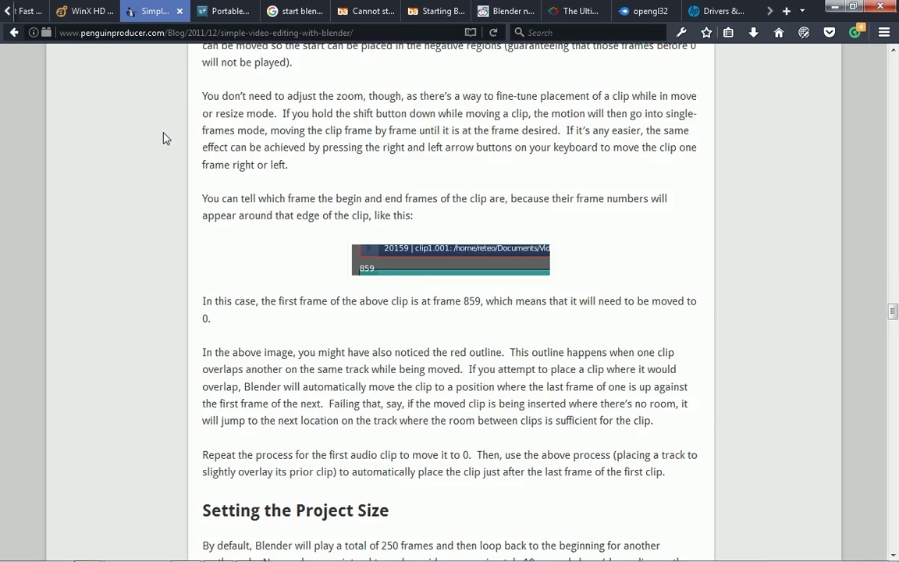
scroll(164, 138, "down", 3)
scroll(164, 138, "down", 1)
scroll(164, 139, "down", 1)
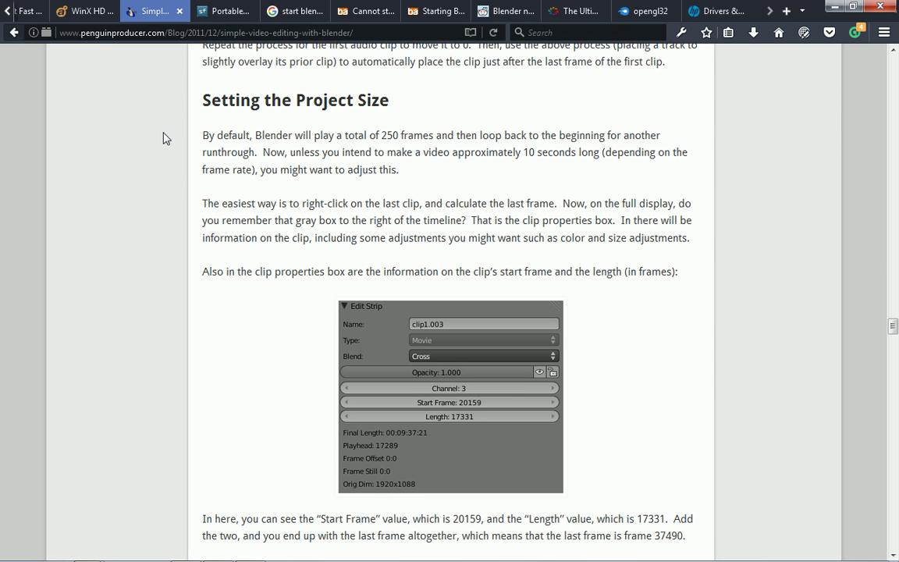
key("alt+Tab")
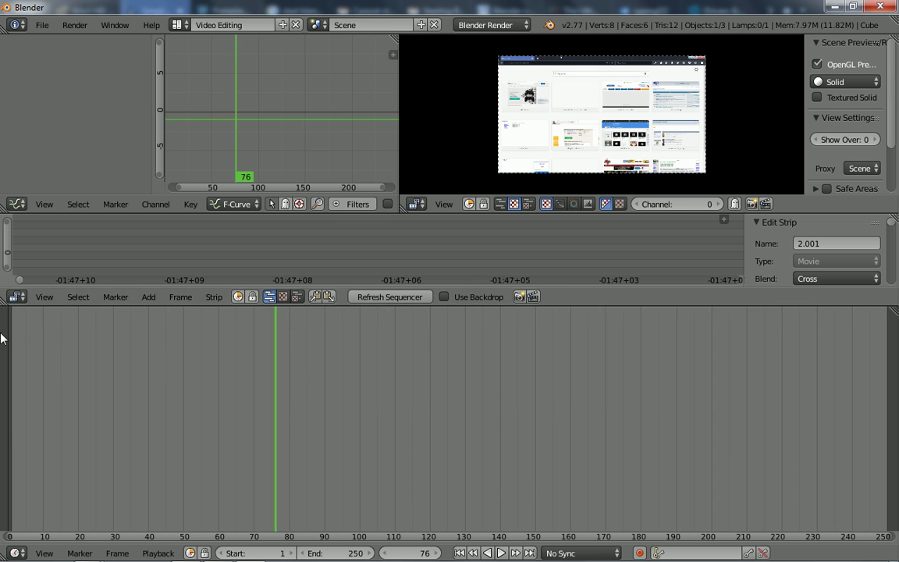
Zoom out the sequencer, select the 2.001 strip, and move the playhead to frame 51072 (56:44+12)
scroll(136, 251, "down", 5)
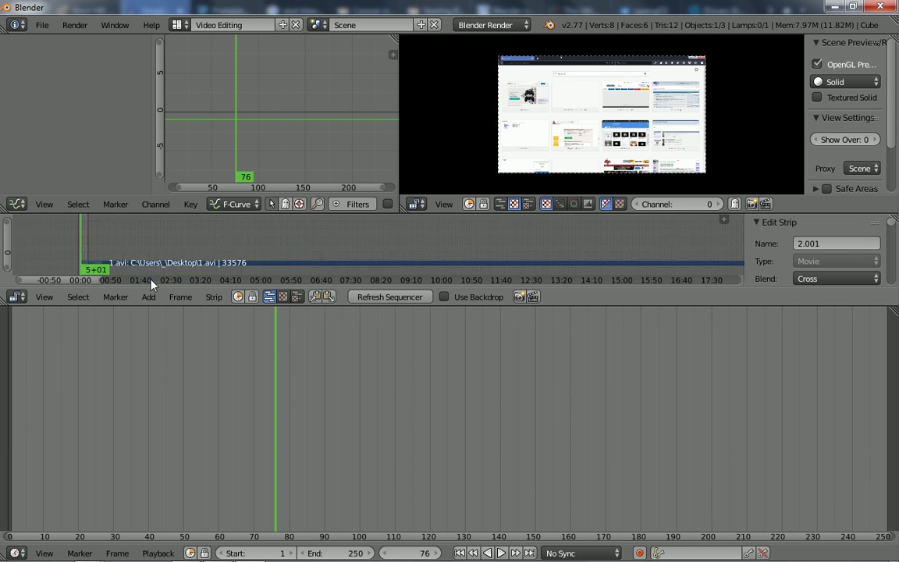
scroll(88, 234, "up", 5)
scroll(67, 257, "down", 2)
scroll(67, 258, "down", 2)
scroll(67, 258, "down", 2)
scroll(94, 290, "down", 2)
scroll(125, 292, "down", 2)
scroll(245, 293, "down", 2)
scroll(310, 295, "down", 2)
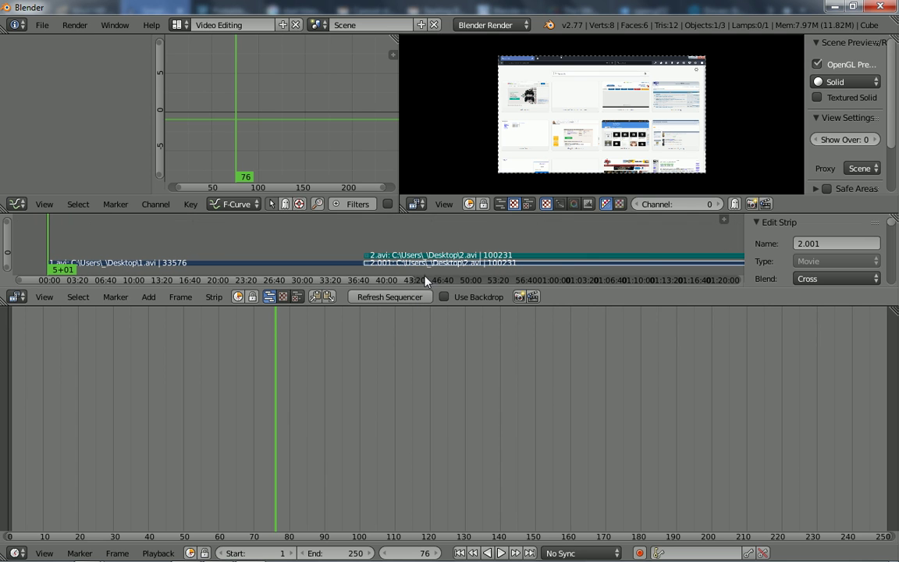
right_click(529, 267)
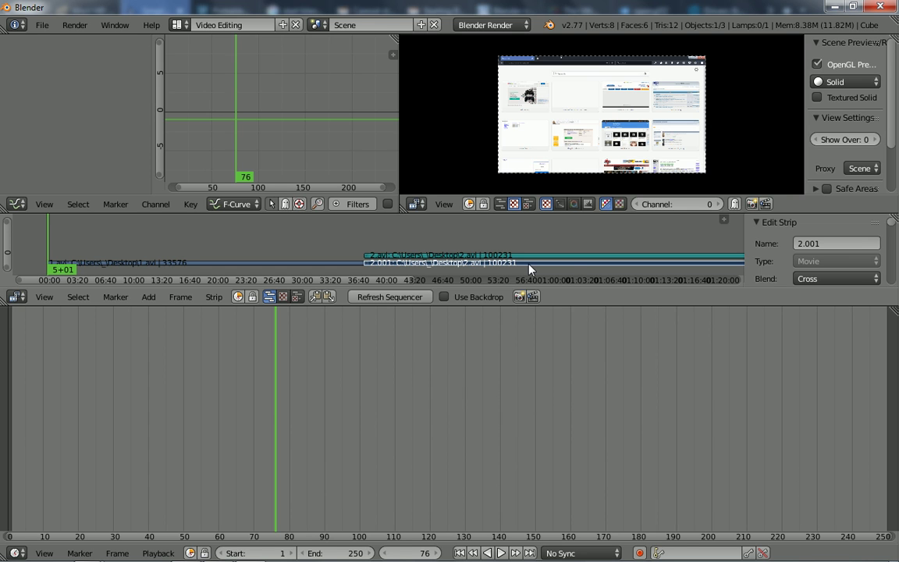
left_click(529, 269)
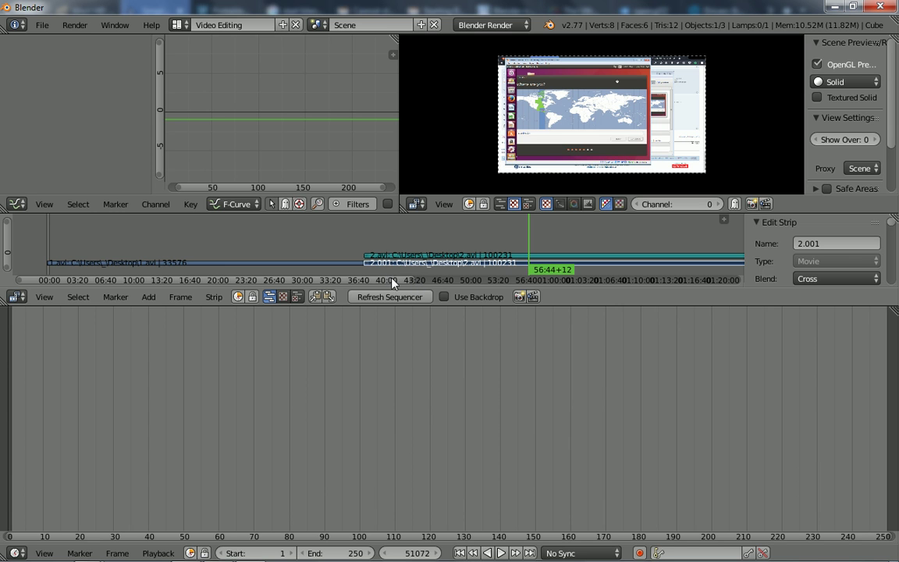
Zoom the sequencer out further and move the playhead to the end of the strips
scroll(414, 282, "down", 1)
scroll(437, 285, "down", 2)
scroll(476, 293, "down", 2)
scroll(515, 297, "down", 1)
scroll(593, 289, "down", 1)
scroll(655, 284, "down", 1)
scroll(719, 284, "down", 1)
scroll(755, 288, "down", 1)
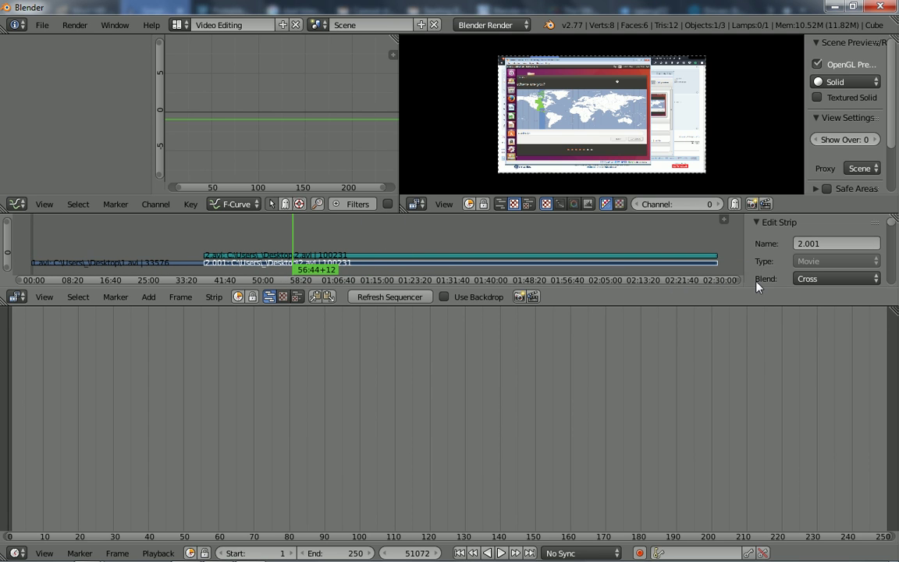
left_click(712, 263)
Play the sequence with Alt+A from frame 133958 and stop it, then check the tutorial and return
key("alt+a")
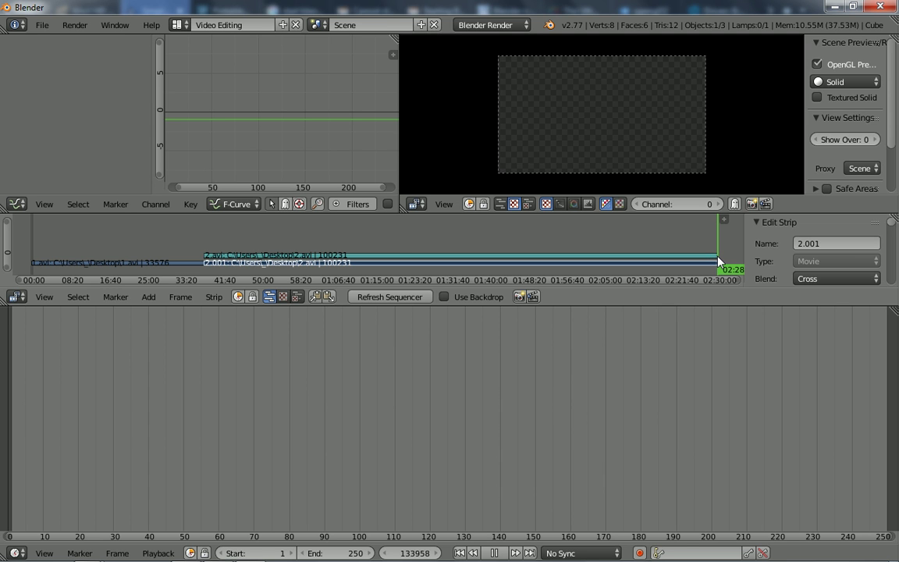
key("alt+a")
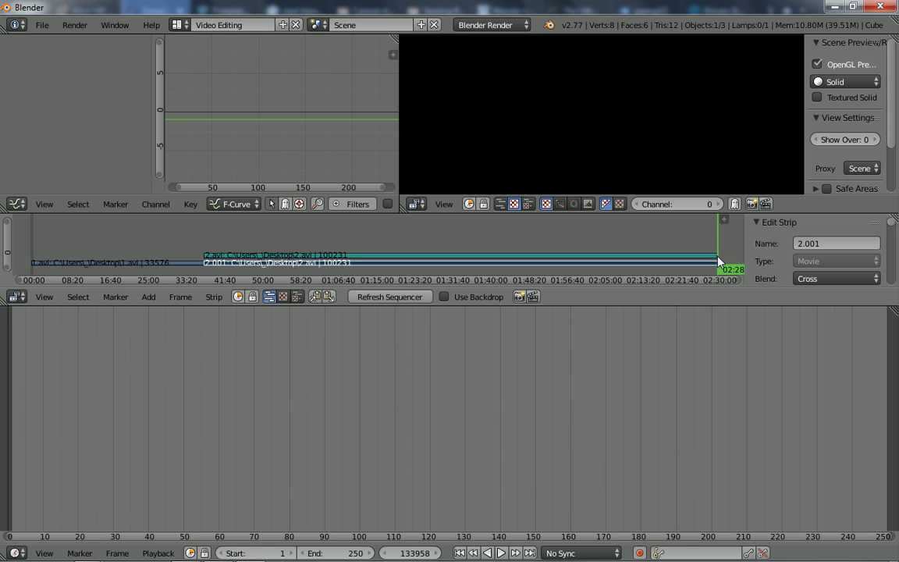
key("alt+Tab")
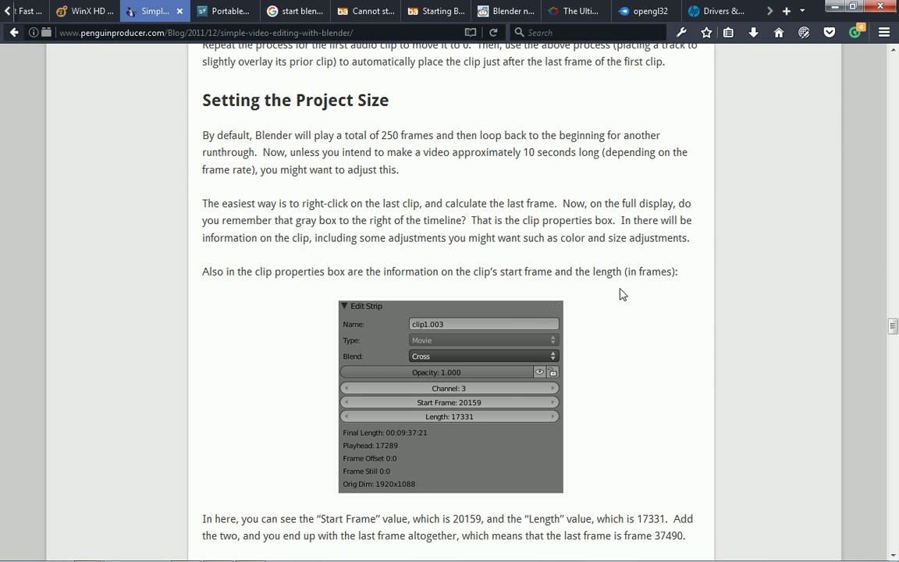
key("alt+Tab")
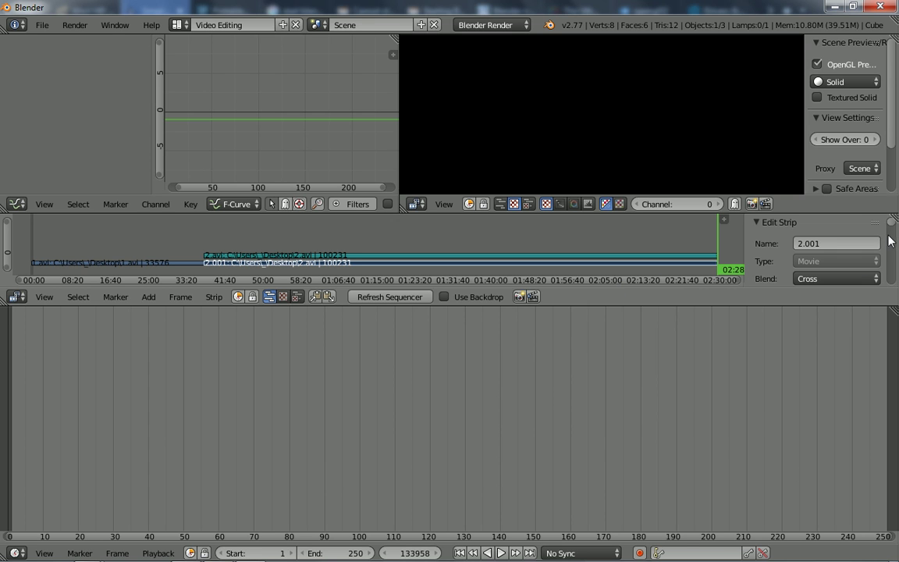
Scroll down the 2.001 strip's properties sidebar and expand its Custom Properties section
scroll(890, 259, "down", 3)
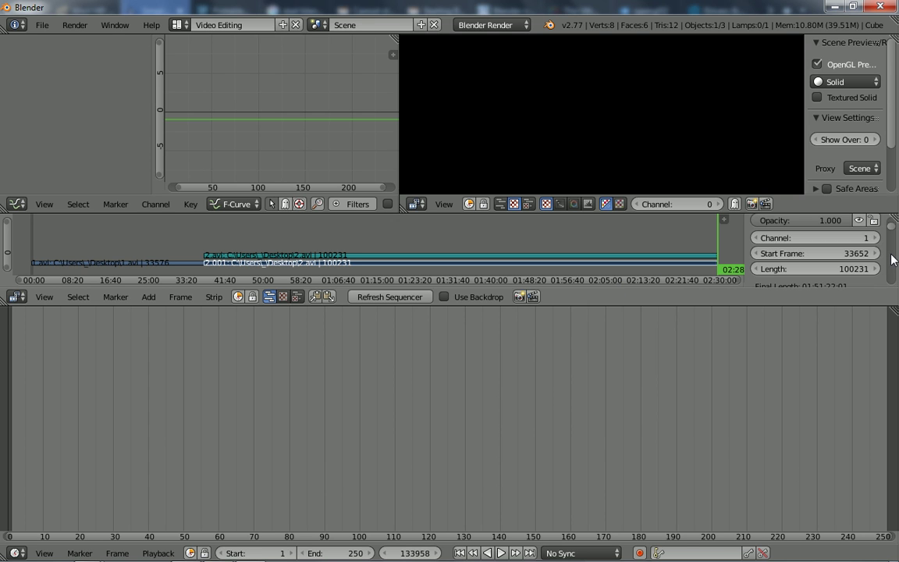
scroll(893, 259, "down", 3)
scroll(892, 259, "down", 3)
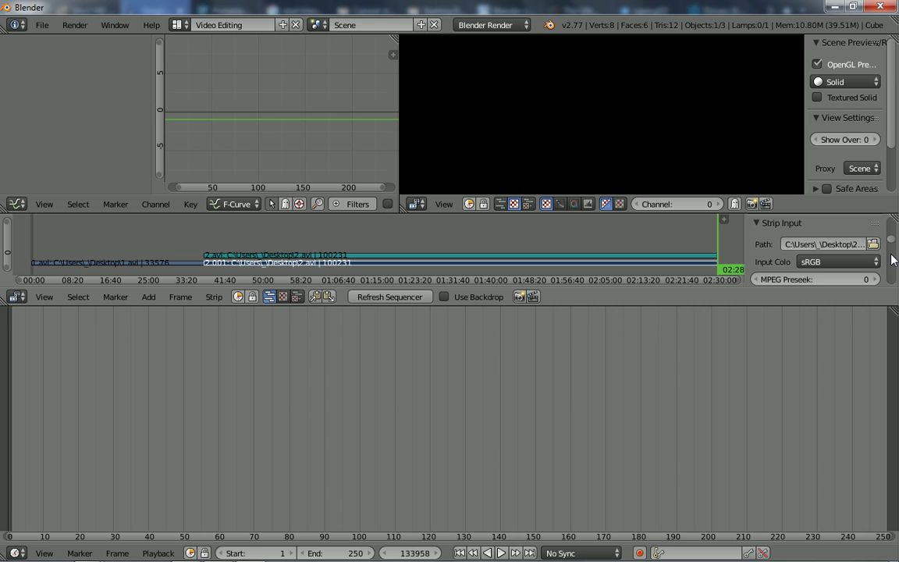
scroll(892, 259, "down", 3)
scroll(893, 264, "down", 3)
scroll(893, 269, "down", 3)
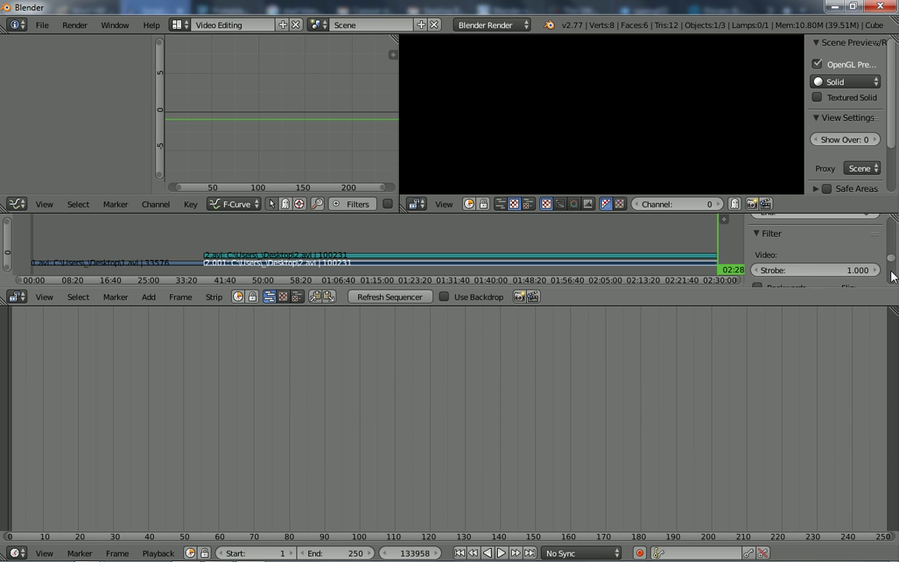
scroll(893, 275, "down", 2)
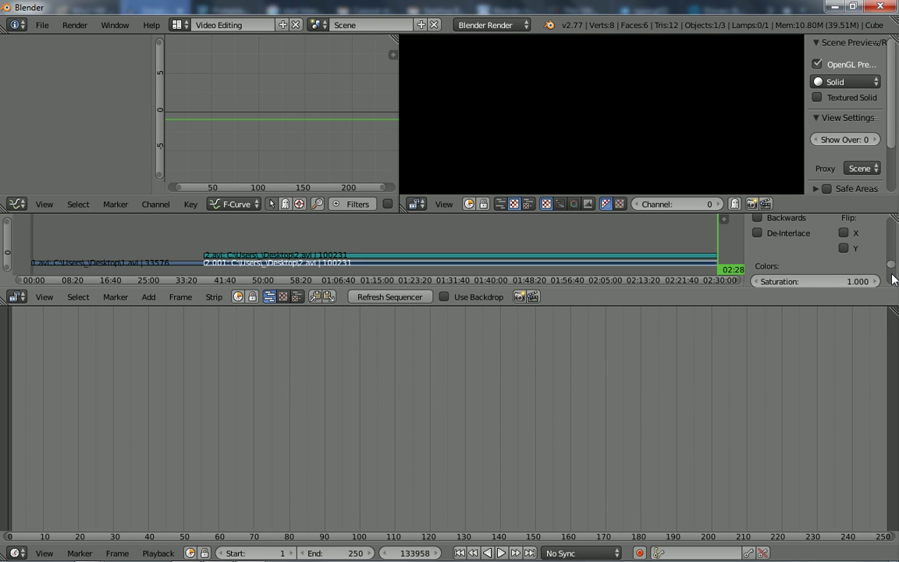
scroll(894, 279, "down", 2)
scroll(894, 283, "down", 2)
scroll(892, 284, "down", 2)
scroll(882, 283, "down", 1)
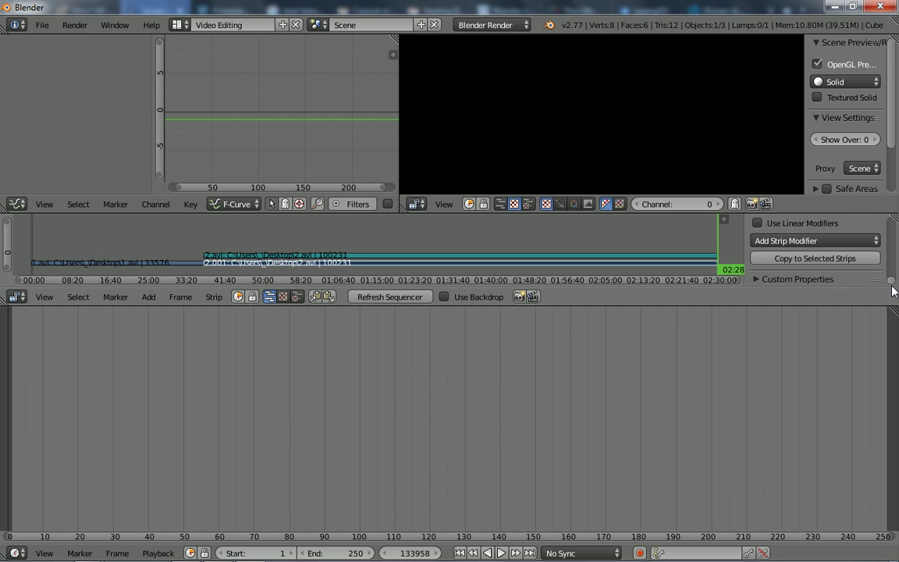
left_click(832, 281)
Scroll back up to the strip's start frame 33652 and length 100231
scroll(891, 285, "down", 1)
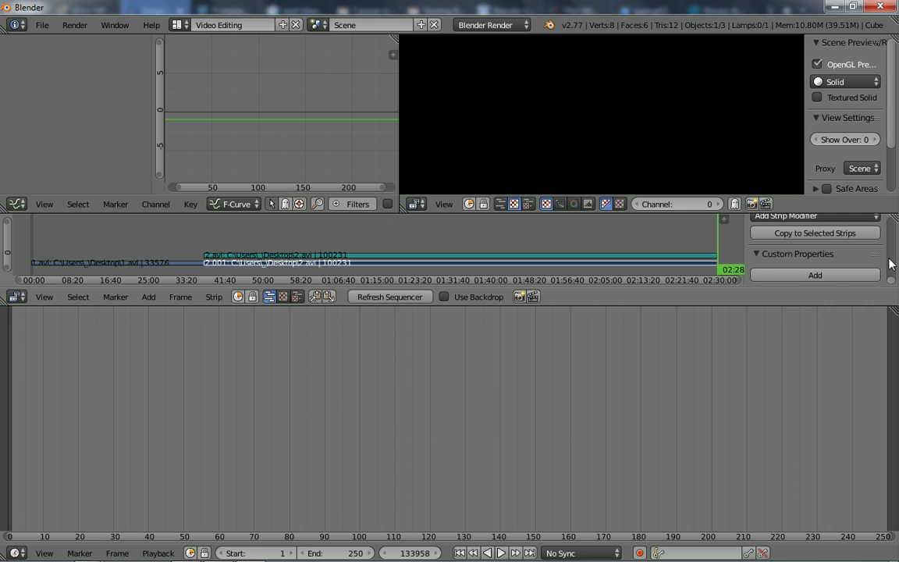
scroll(890, 266, "up", 3)
scroll(890, 262, "up", 2)
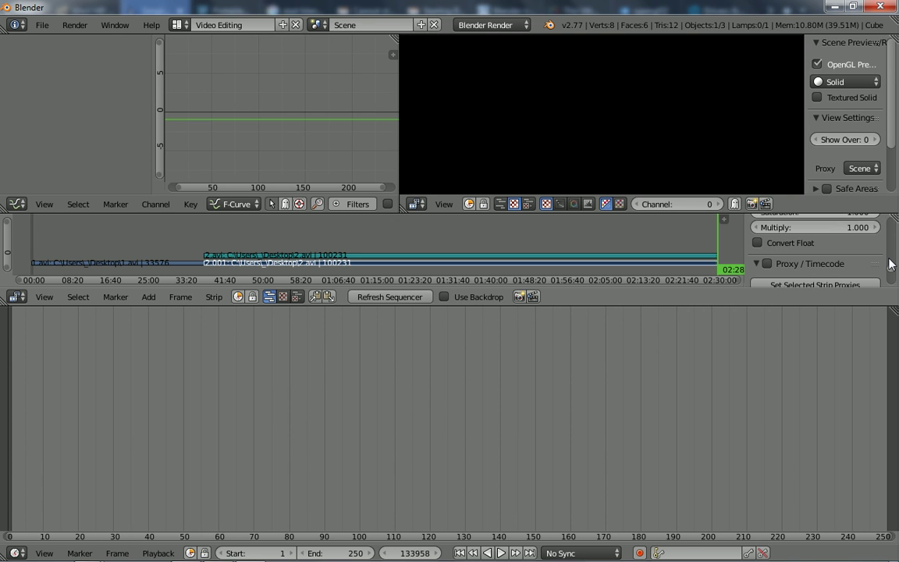
scroll(890, 255, "up", 2)
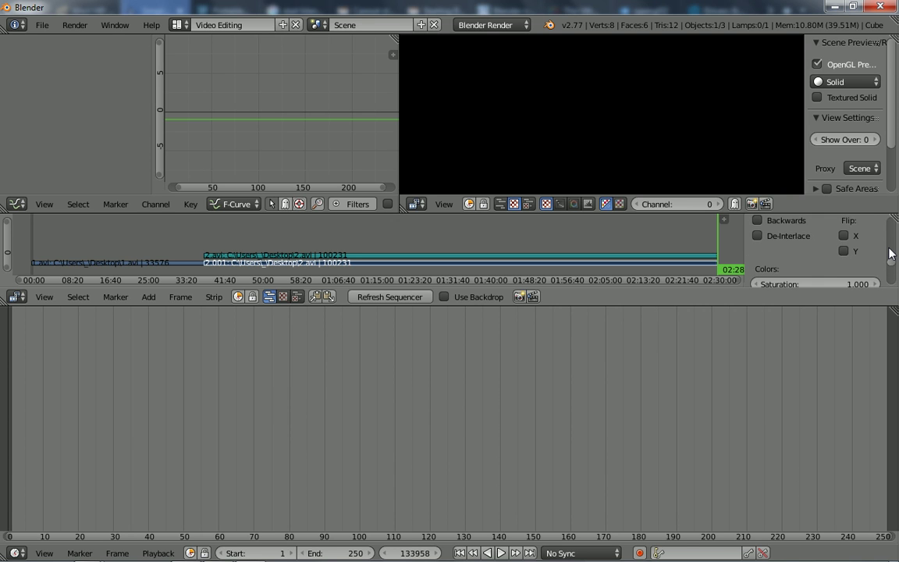
scroll(890, 253, "up", 2)
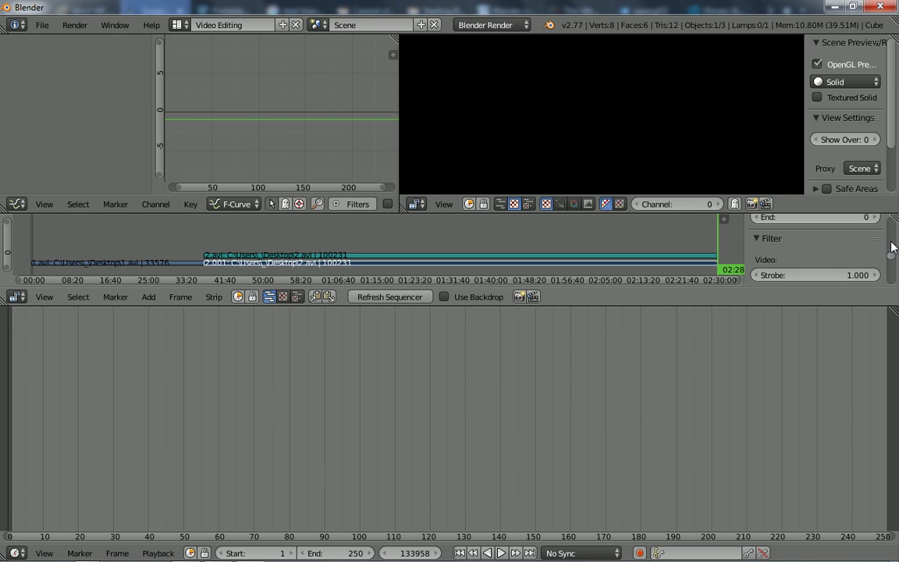
scroll(892, 248, "up", 3)
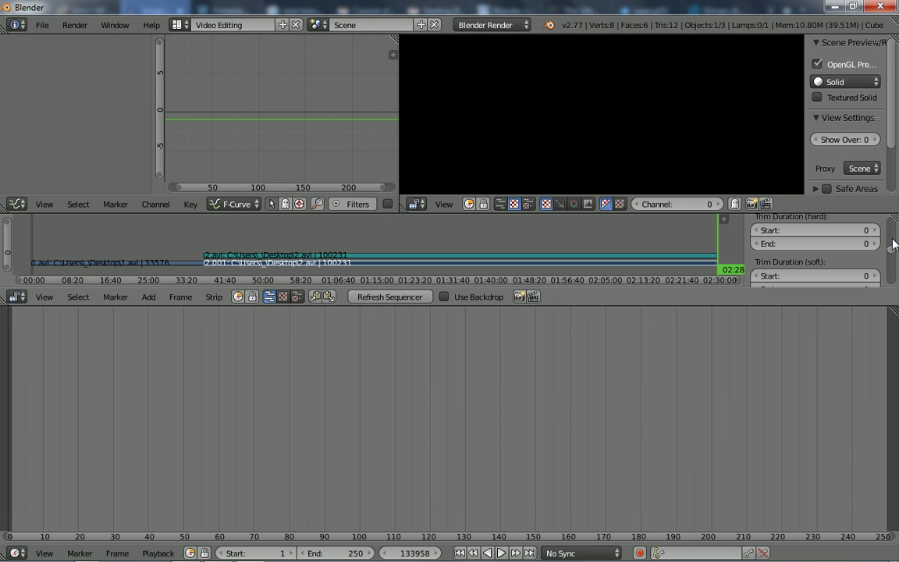
scroll(893, 240, "up", 3)
scroll(892, 235, "up", 2)
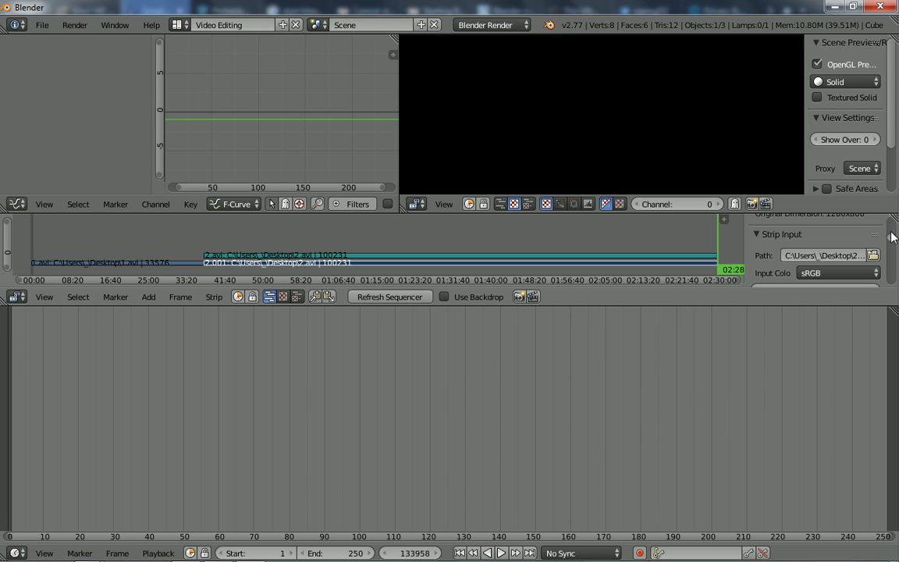
scroll(892, 231, "up", 2)
scroll(892, 231, "up", 2)
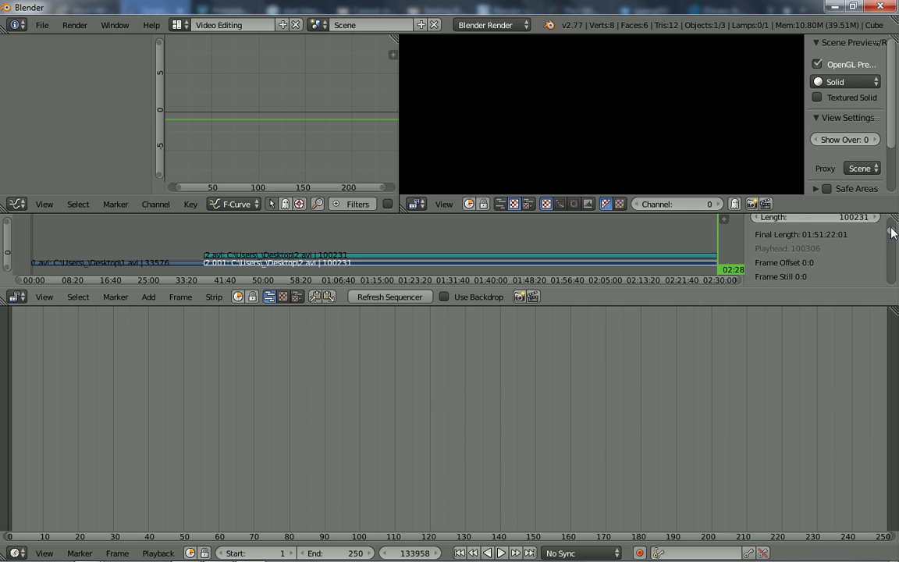
scroll(893, 231, "up", 1)
scroll(892, 229, "up", 1)
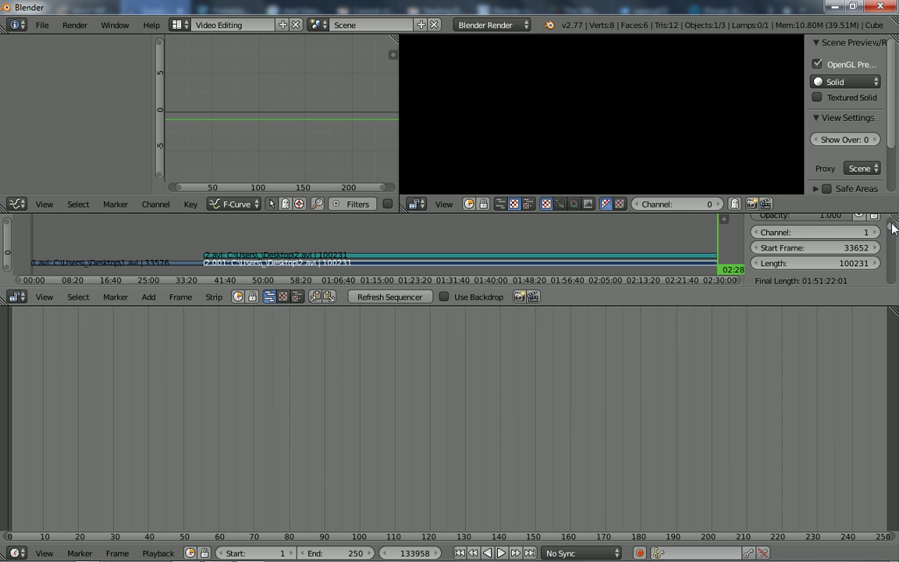
scroll(893, 224, "up", 2)
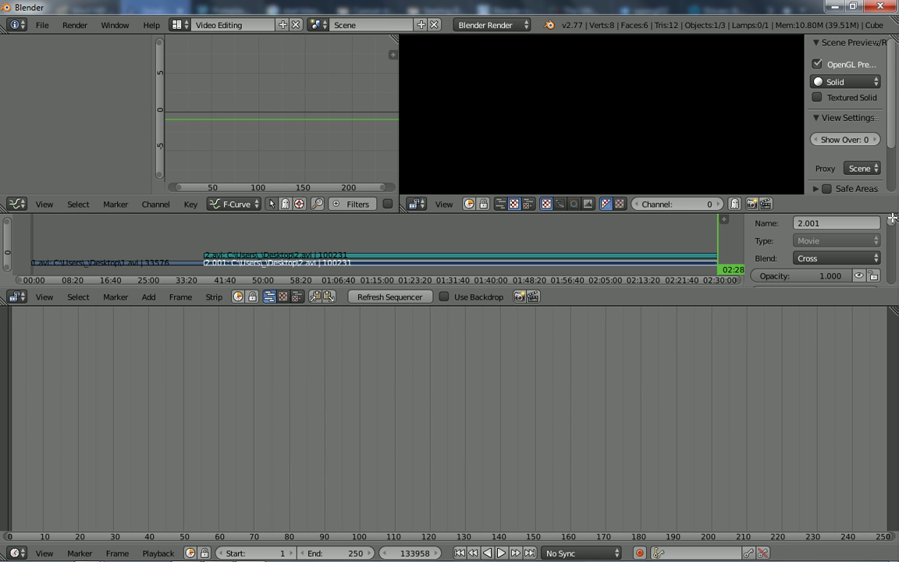
Compare against the tutorial's Setting the Project Size values, ending on the Firefox page
key("alt+Tab")
key("alt+Tab")
key("alt+Tab")
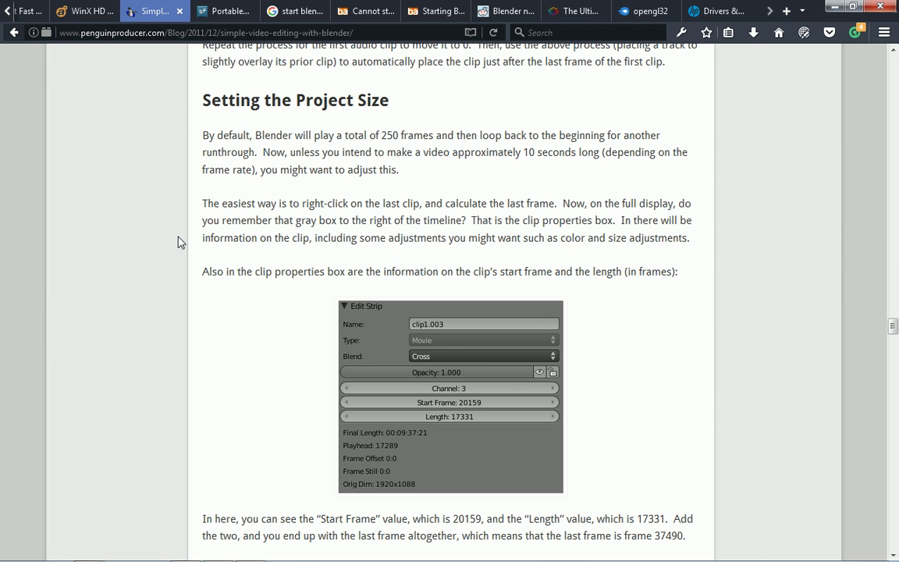
key("alt+Tab")
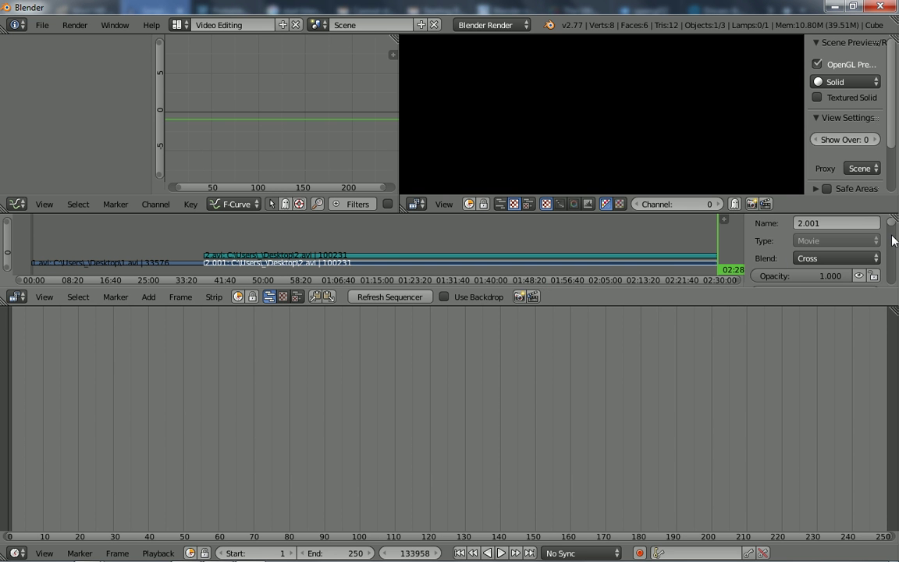
scroll(891, 246, "down", 4)
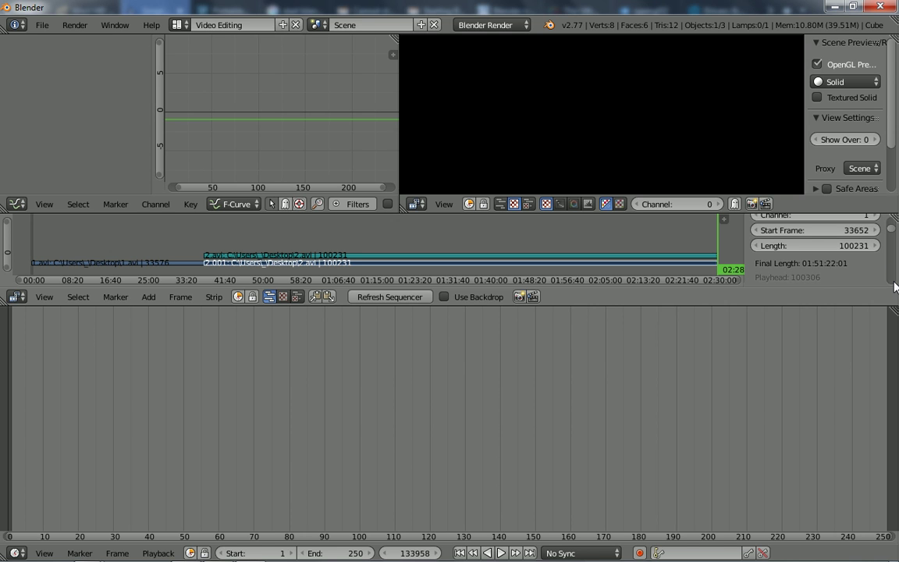
scroll(892, 284, "down", 3)
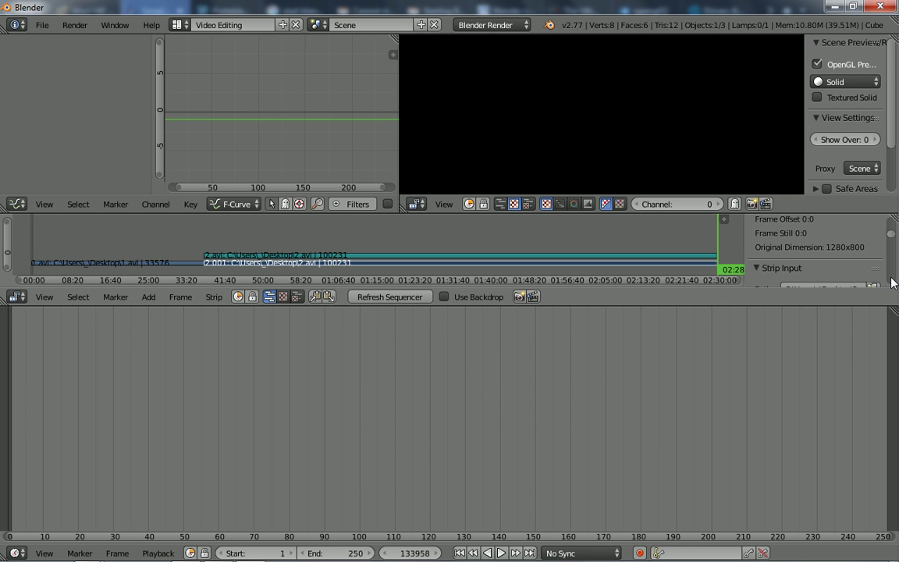
key("alt+Tab")
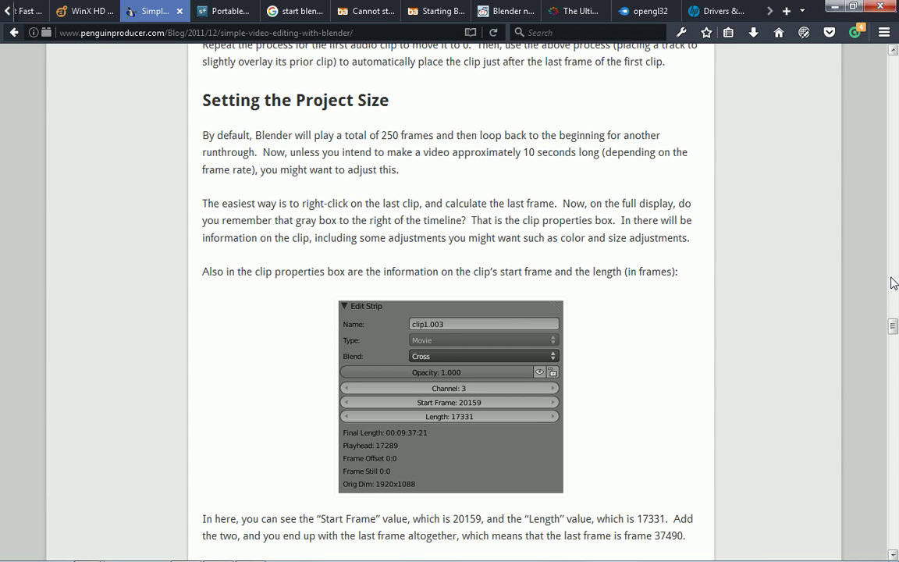
Scroll the tutorial to the step setting End to 37491, then return to Blender
scroll(894, 283, "down", 5)
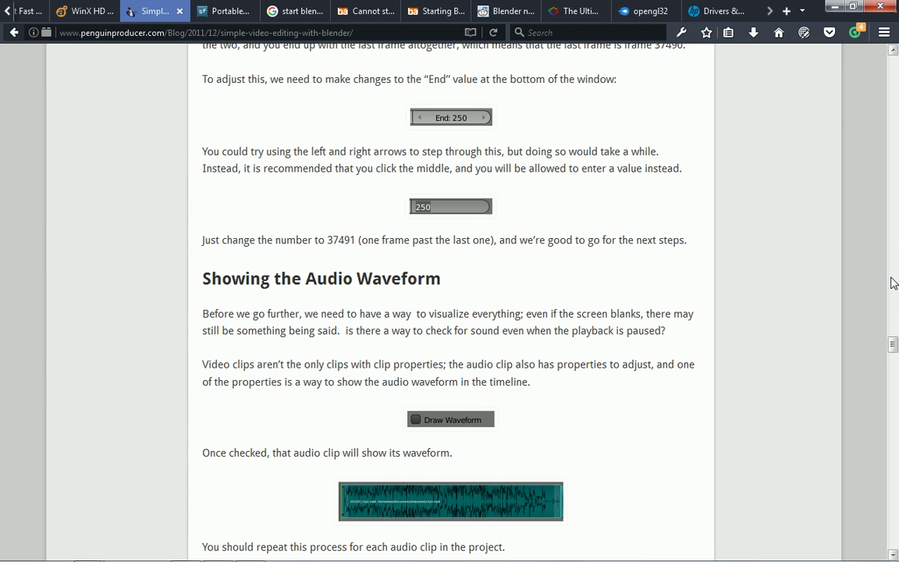
key("alt+Tab")
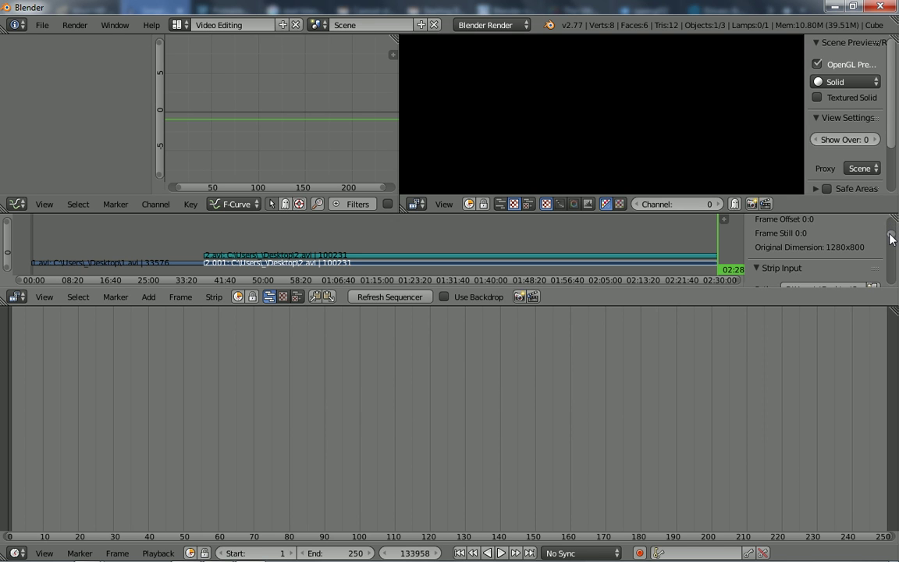
Scroll the strip details to show clip 2.001's start frame 33652 and length 100231
left_click_drag(892, 238, 892, 233)
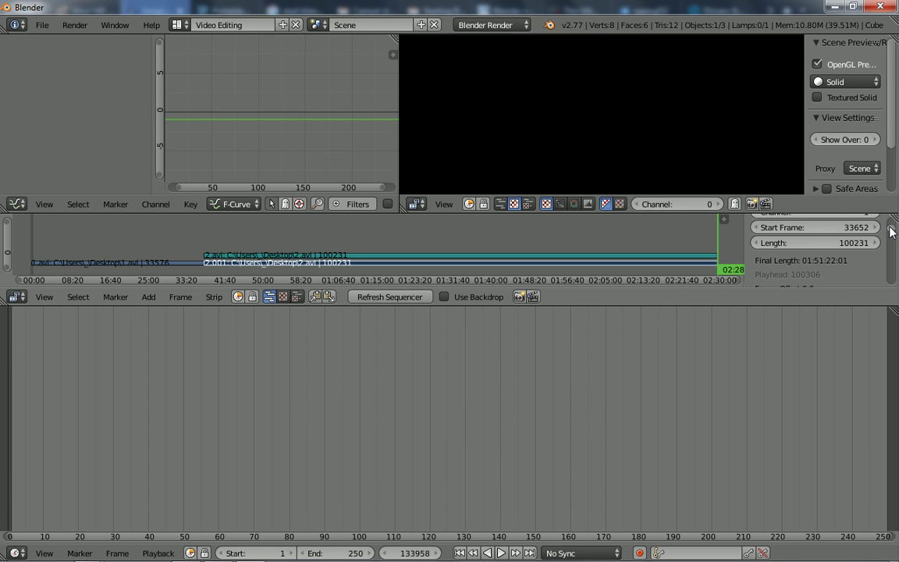
scroll(892, 232, "up", 1)
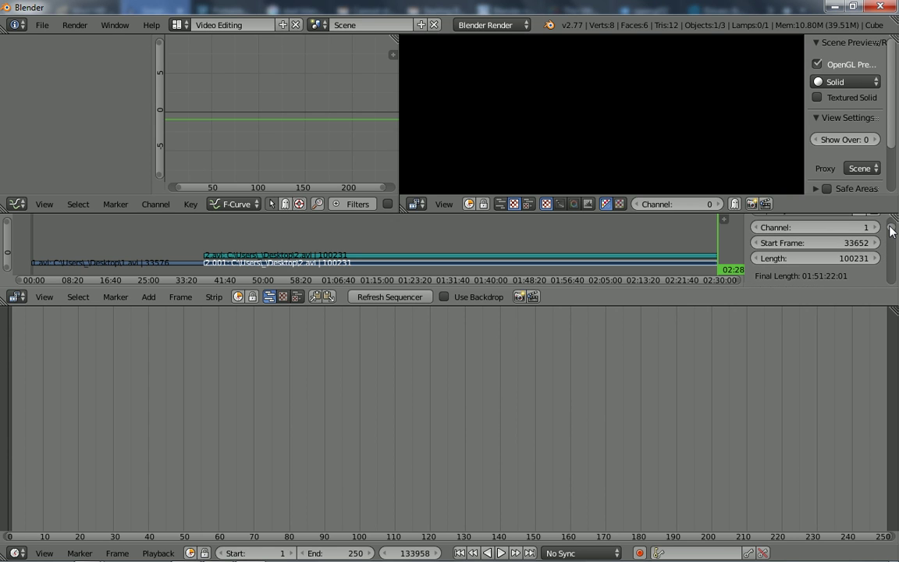
scroll(893, 230, "up", 2)
scroll(893, 230, "down", 2)
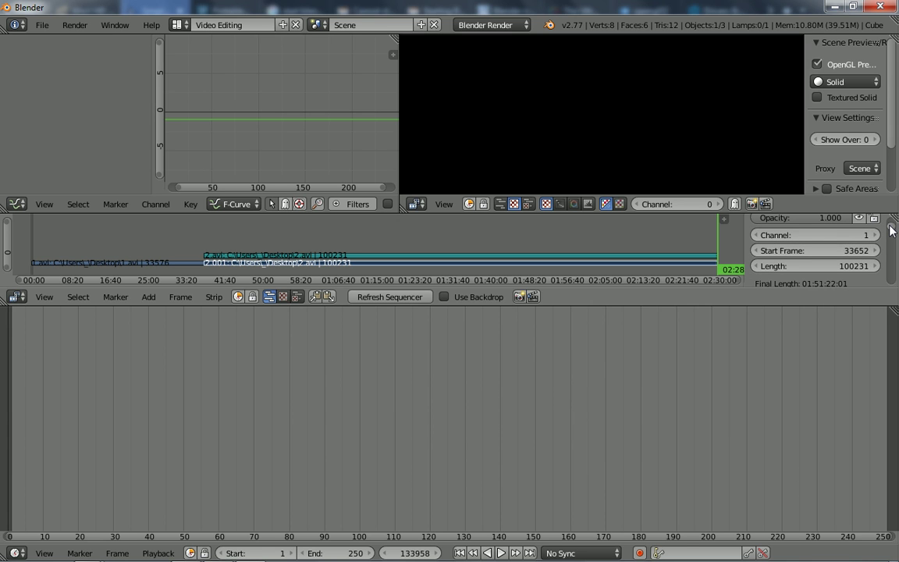
Launch Calculator with Win+R, enter 100231 and start an addition
key("super+r")
type("ca")
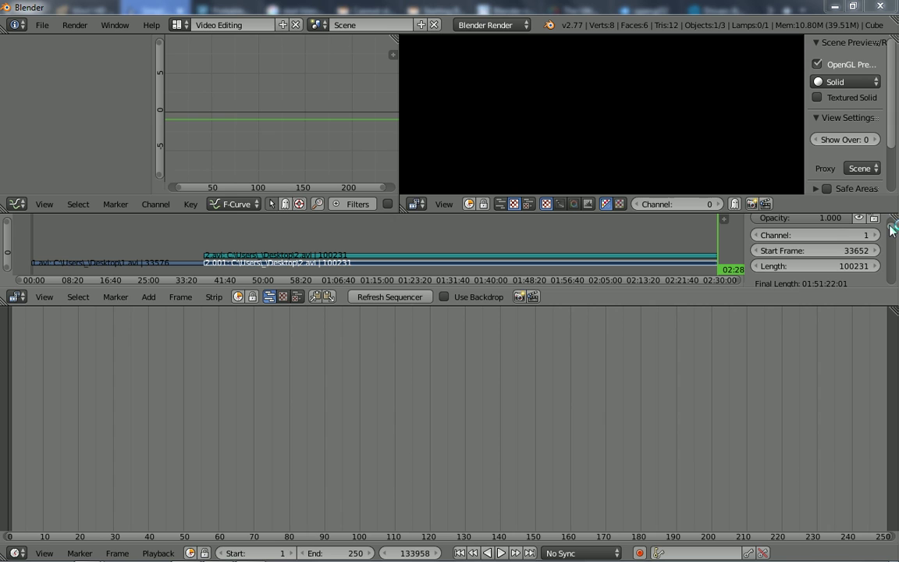
type("100231")
left_click(178, 271)
right_click(327, 242)
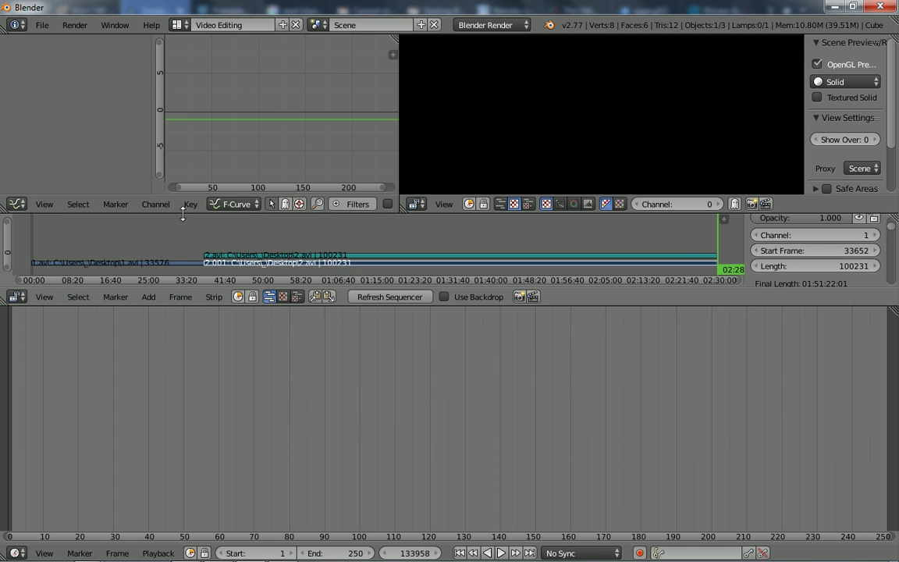
Place the playhead at frame 12691 inside the 1.avi strip and scroll the timeline to its beginning
left_click(176, 267)
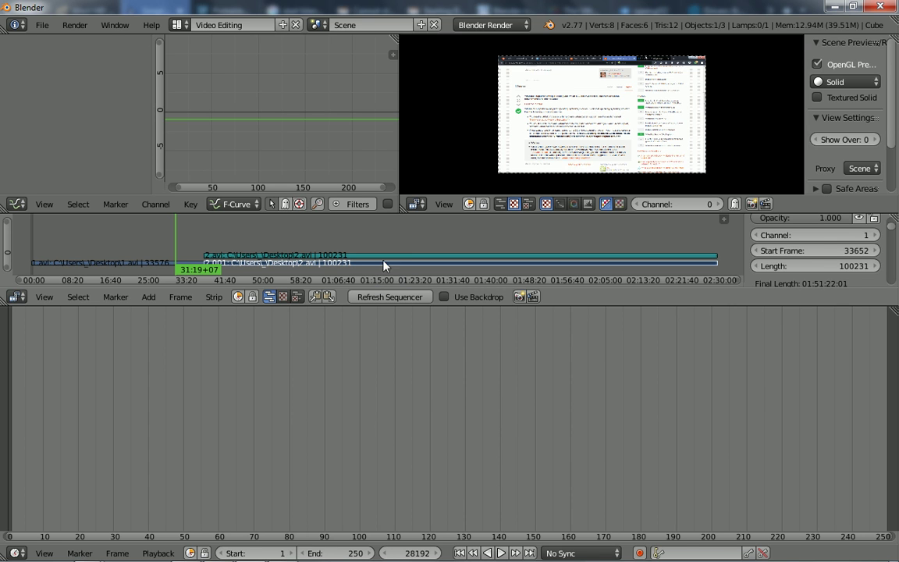
left_click(97, 268)
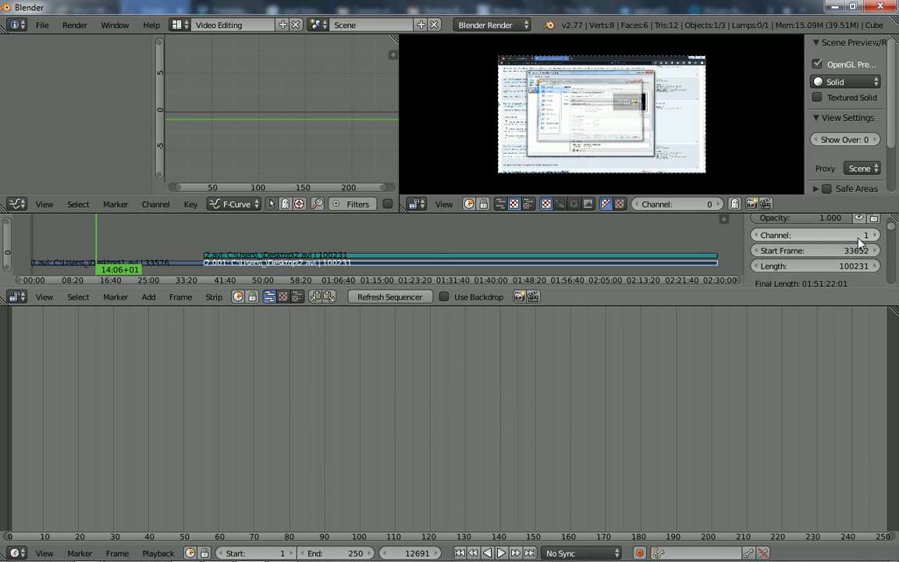
scroll(781, 252, "up", 4)
scroll(888, 227, "up", 1)
scroll(888, 226, "down", 3)
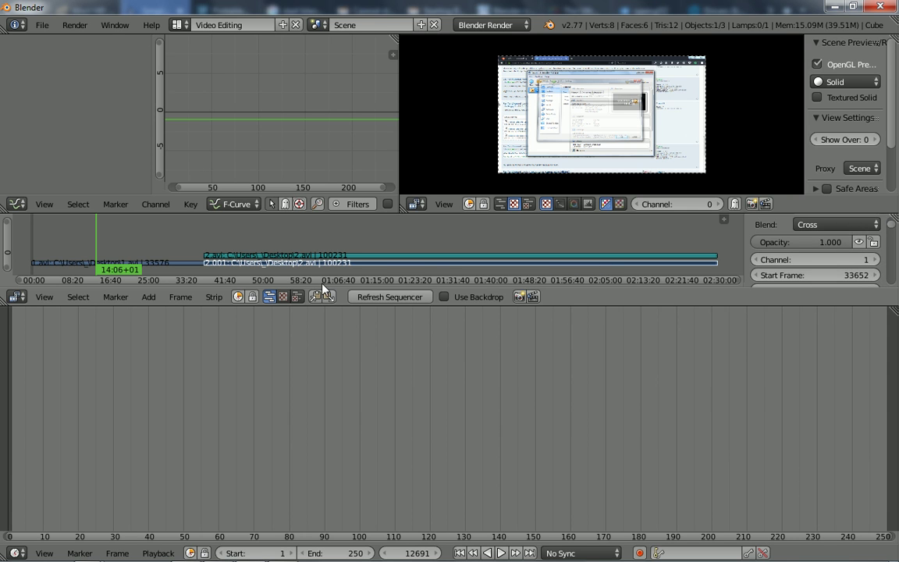
mouse_move(194, 285)
left_mouse_down()
mouse_move(96, 276)
mouse_move(51, 283)
left_mouse_up()
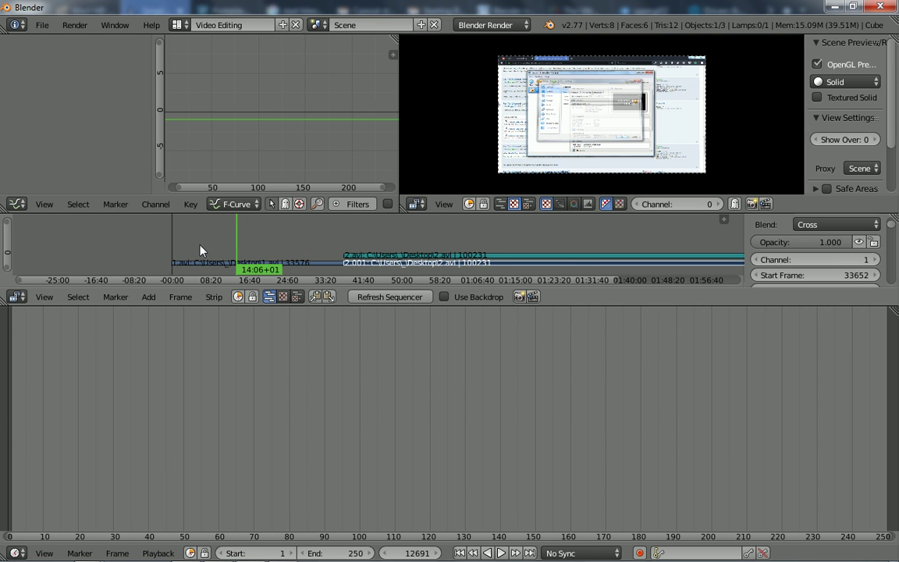
Select the 1.avi strip and check its start frame 76 and length 33576
right_click(177, 267)
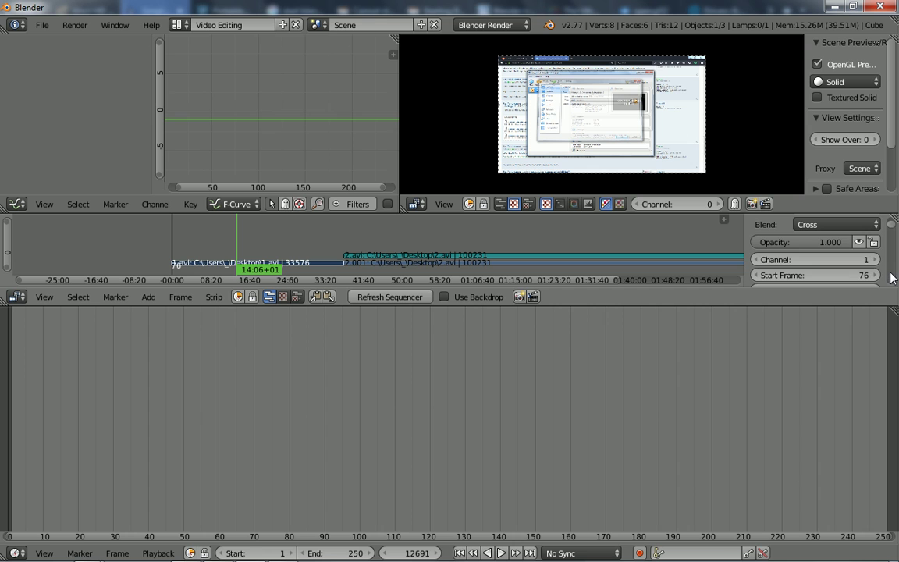
scroll(891, 278, "down", 5)
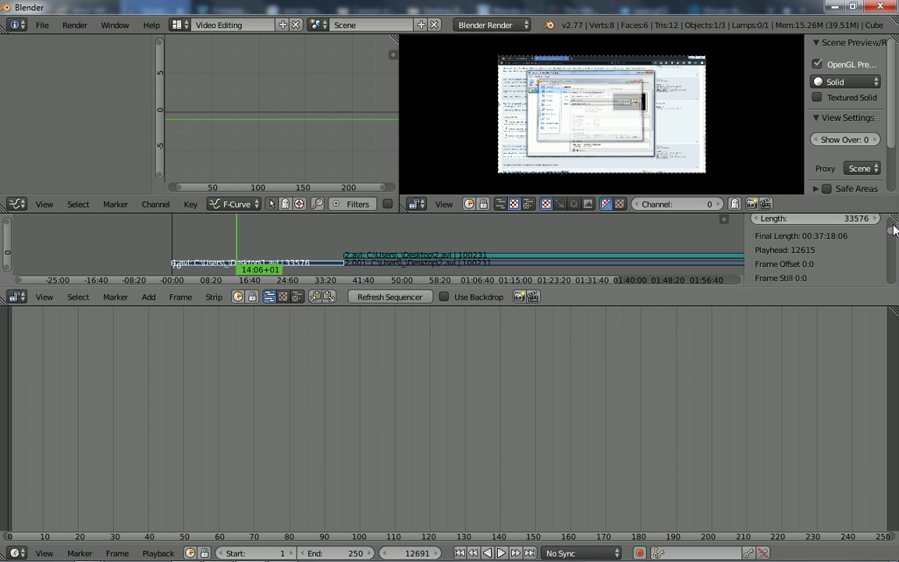
scroll(894, 235, "up", 1)
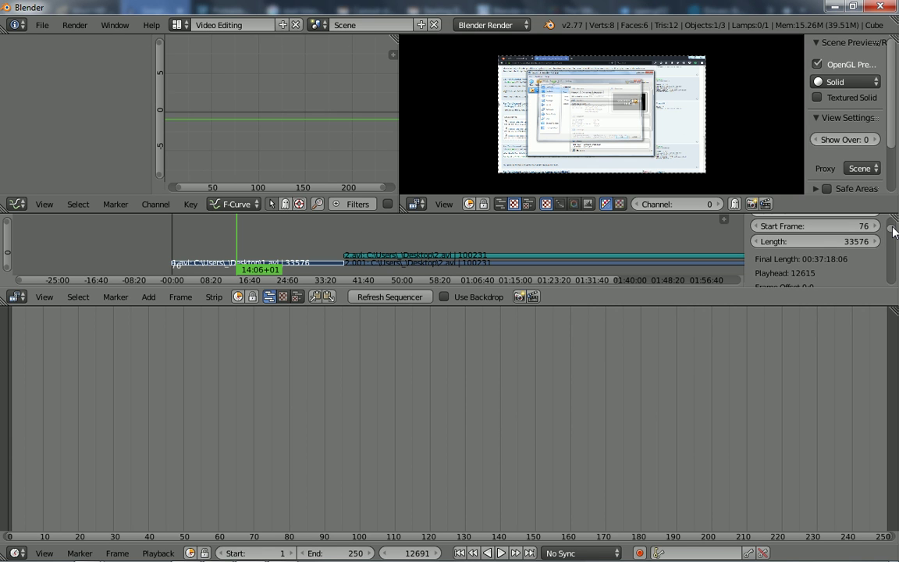
In Calculator, add 33576 to 100231 for a total of 133807
key("alt+Tab")
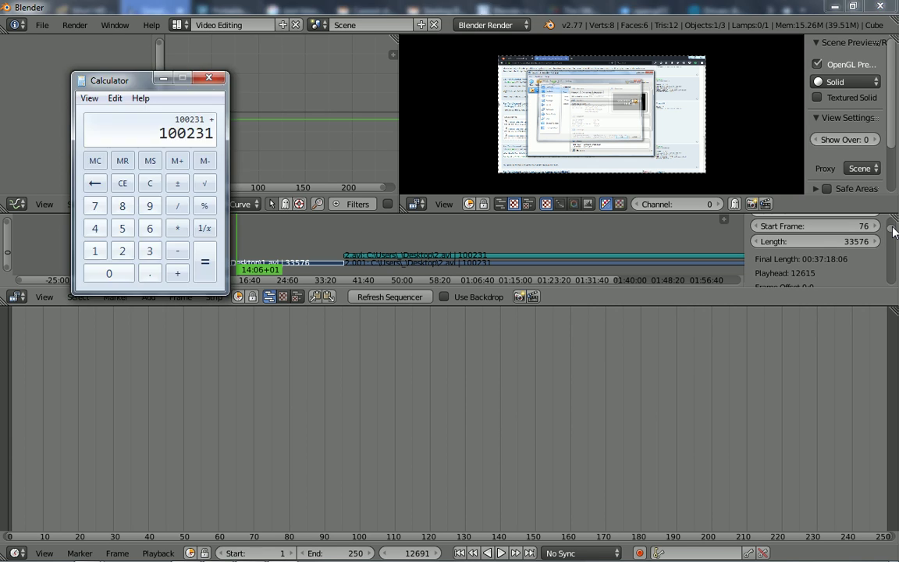
left_click(150, 253)
left_click(150, 252)
left_click(126, 229)
left_click(94, 206)
left_click(147, 229)
left_click(203, 261)
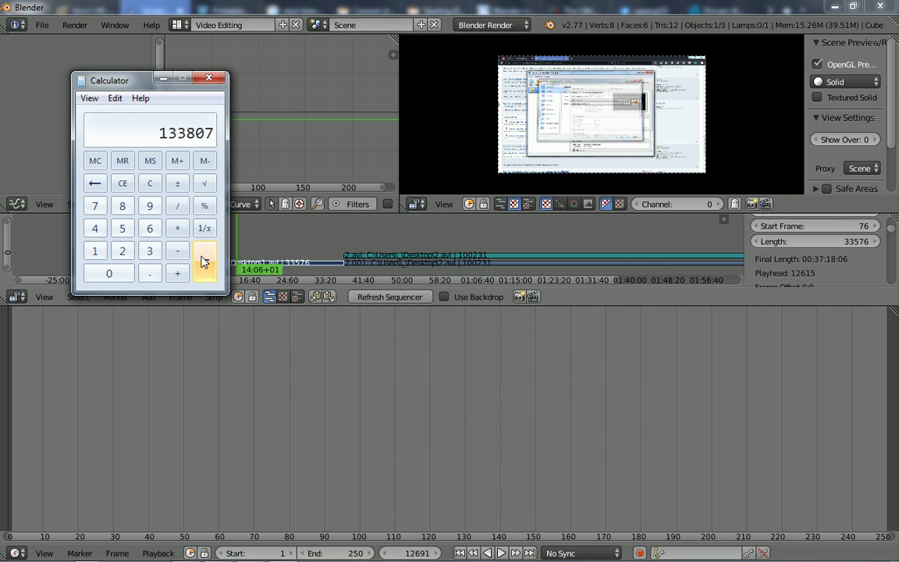
Change the 1.avi strip's Start Frame from 76 to 0
left_click(844, 227)
key("BackSpace")
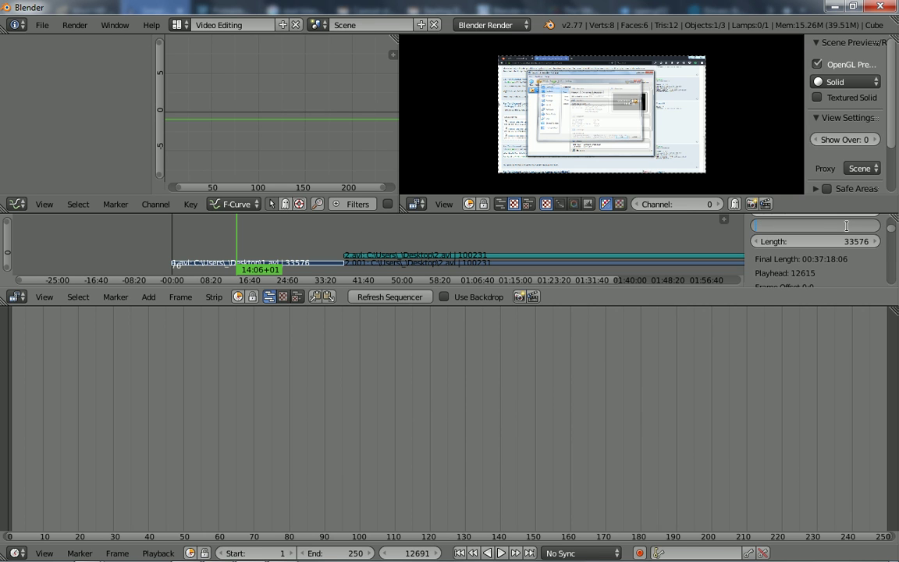
type("0")
key("Return")
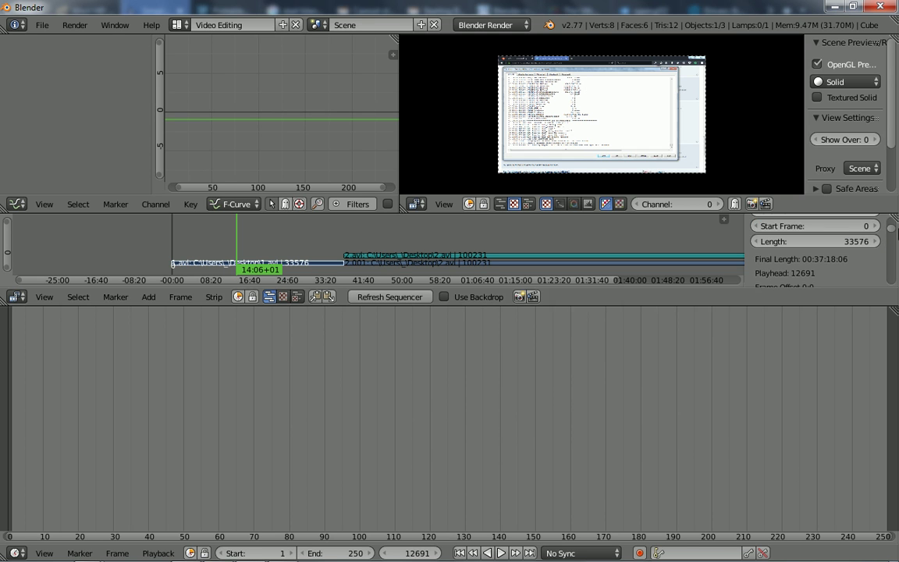
Scroll the strip properties, then switch windows toward the Firefox tutorial, passing Calculator showing 133807
left_click_drag(891, 234, 892, 244)
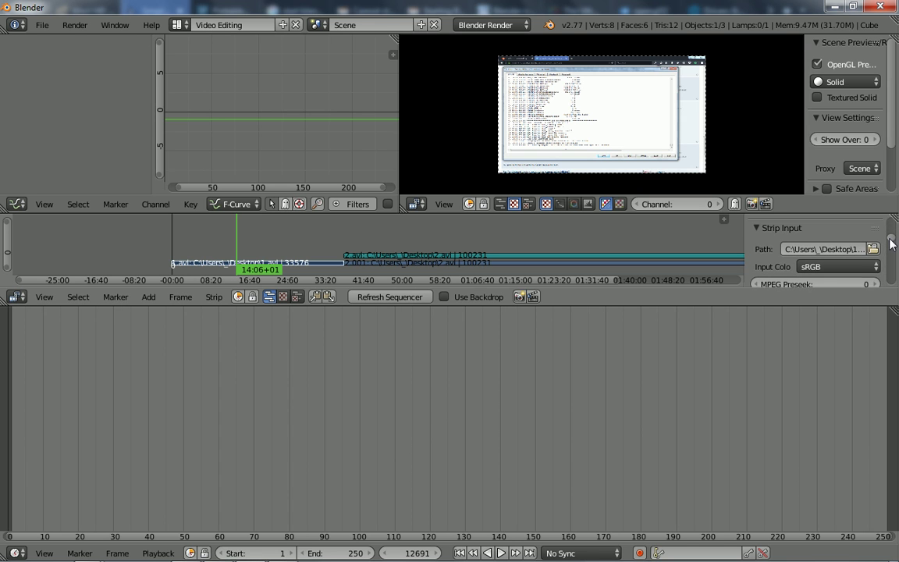
key("alt+Tab")
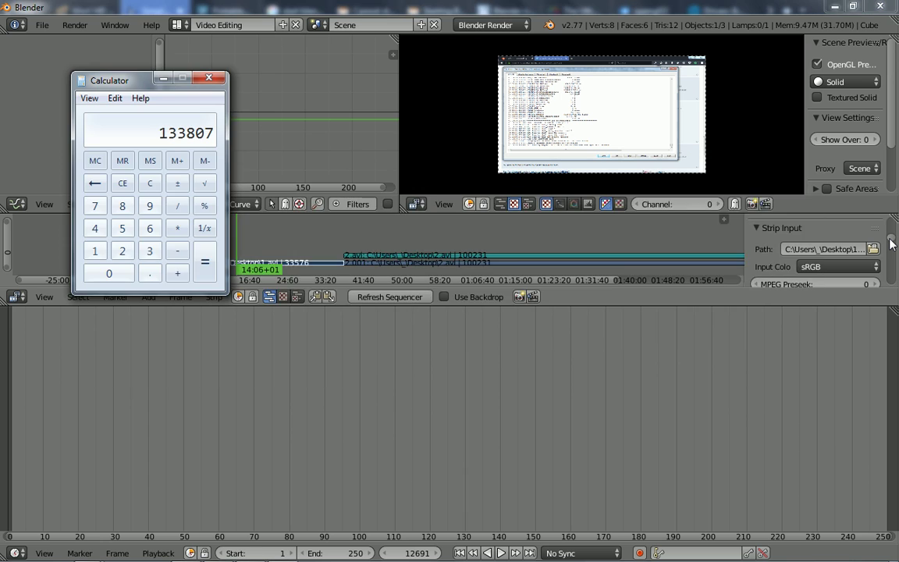
key("alt+Tab")
key("alt+Tab")
key("alt+Tab")
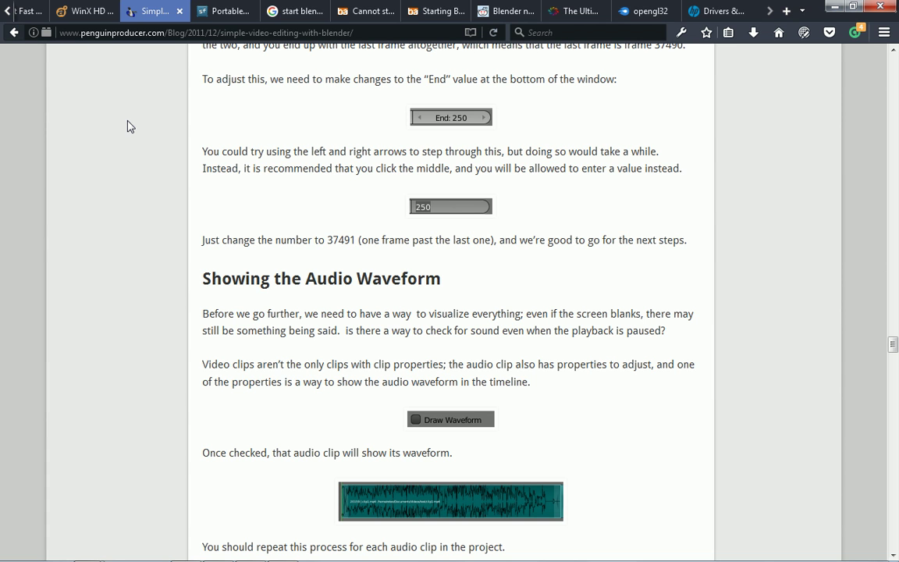
Scroll the tutorial down to its Rendering section
scroll(131, 127, "down", 2)
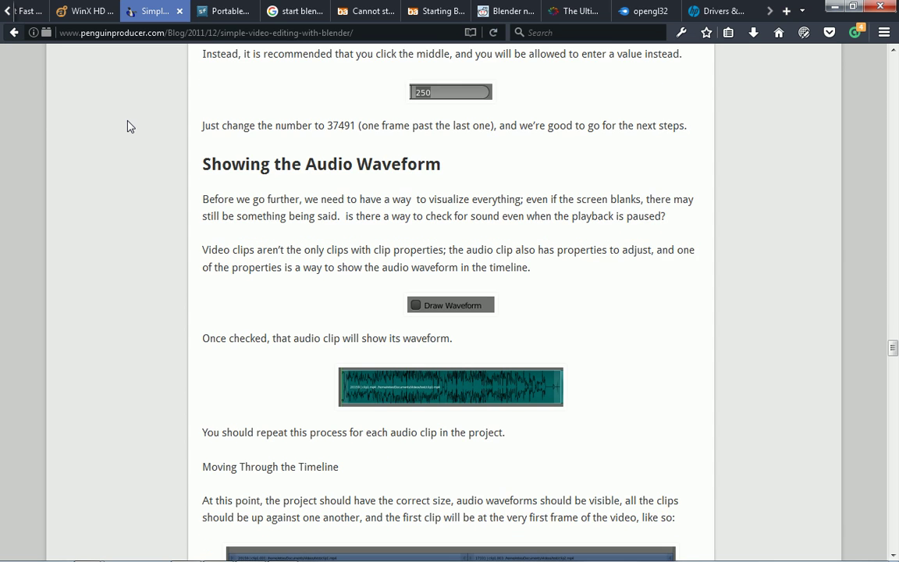
scroll(131, 127, "down", 2)
scroll(130, 127, "down", 2)
scroll(130, 127, "down", 5)
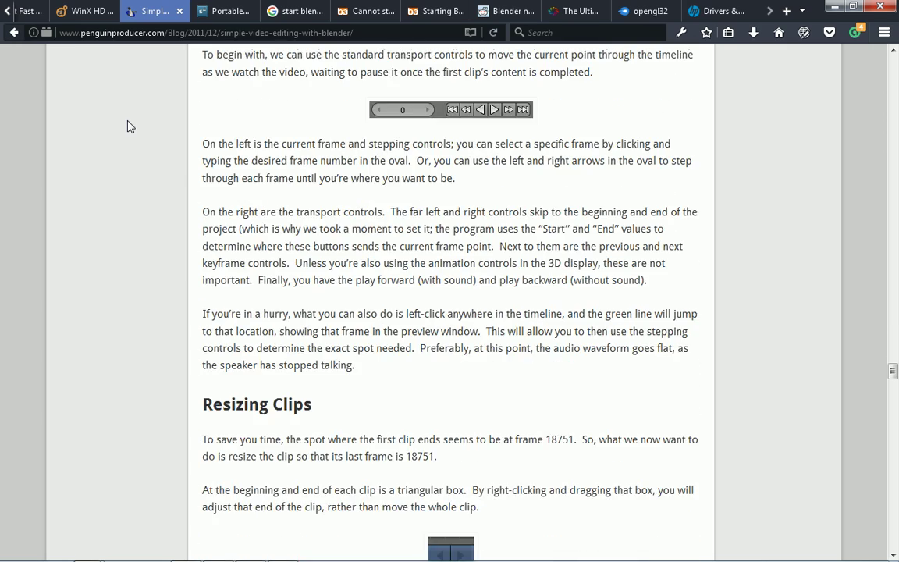
scroll(130, 127, "down", 5)
scroll(131, 126, "down", 3)
scroll(130, 127, "down", 2)
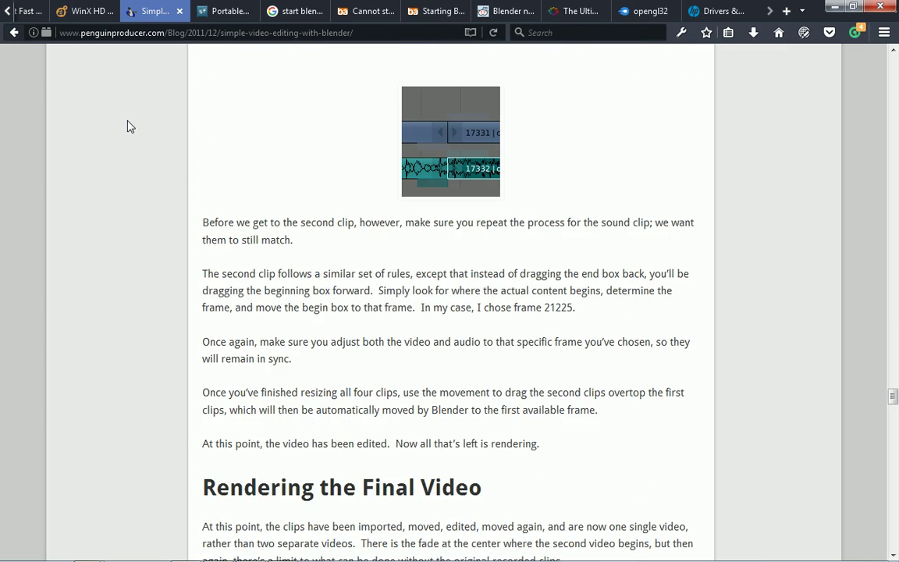
scroll(131, 126, "down", 3)
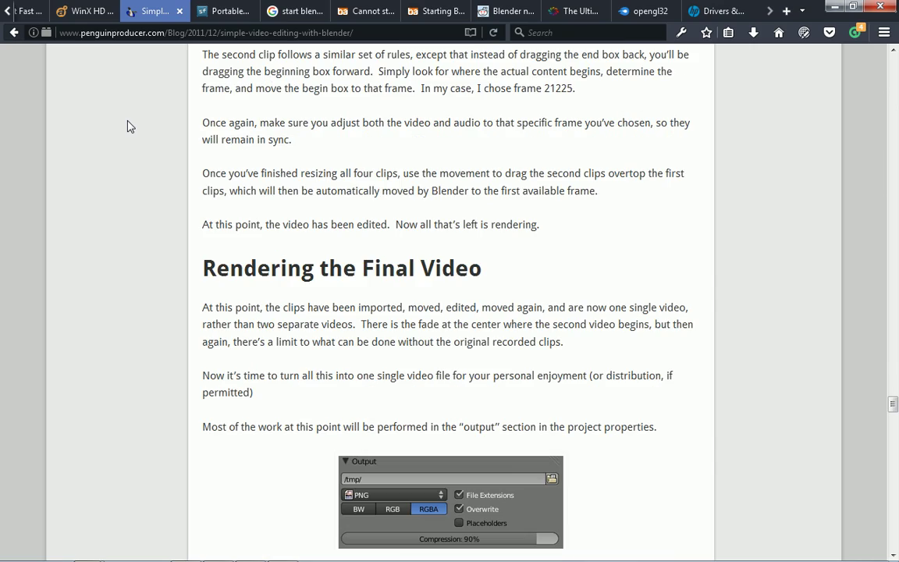
scroll(130, 127, "down", 2)
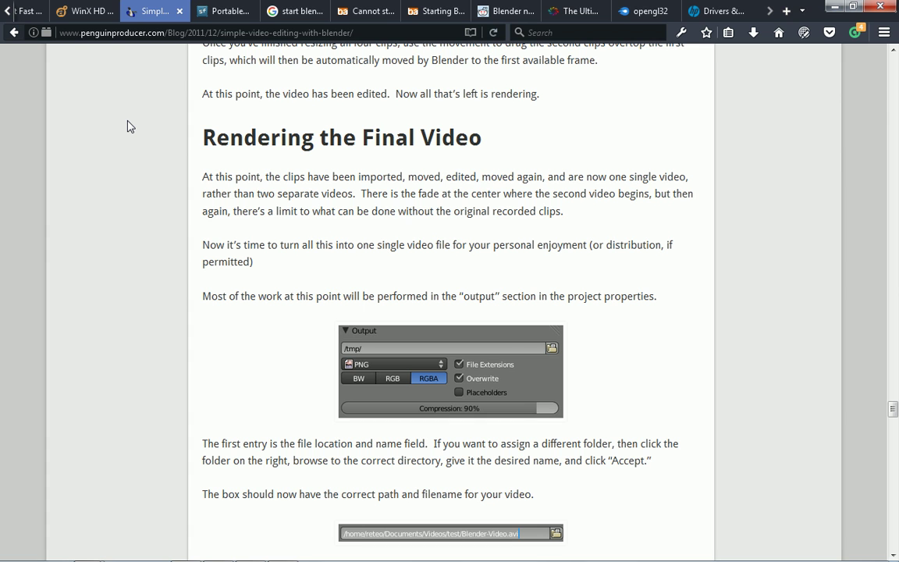
scroll(130, 126, "down", 1)
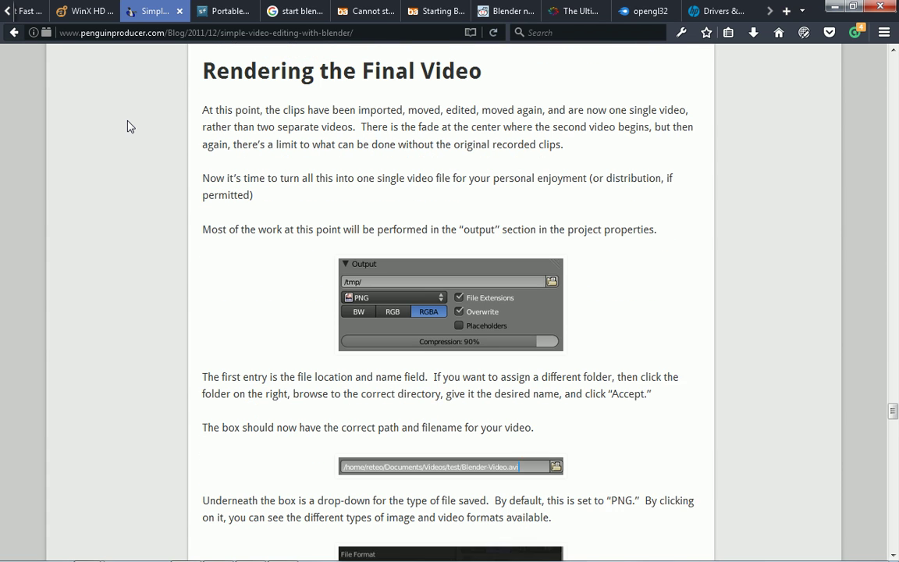
scroll(131, 127, "down", 2)
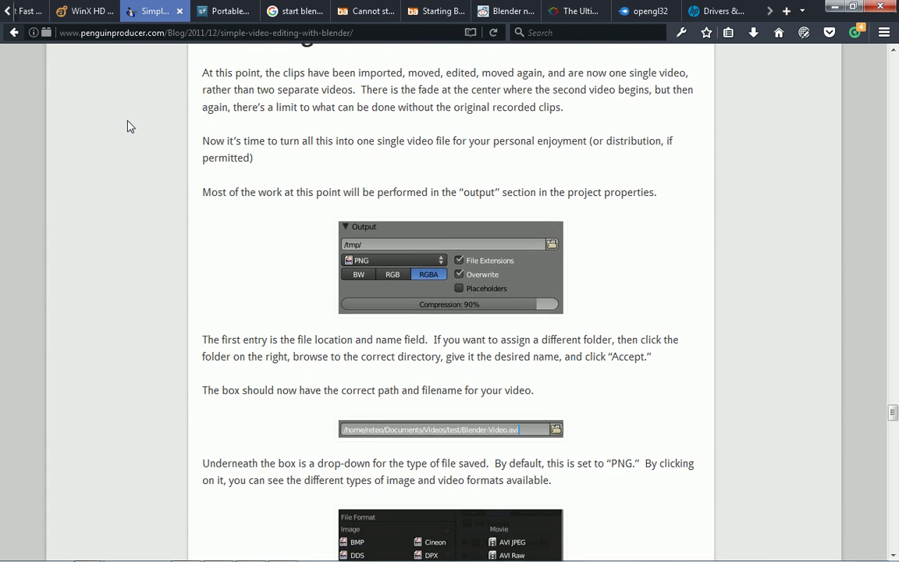
Scroll back to the Edit Strip image and settle on the part about changing End from 250
scroll(130, 127, "up", 3)
scroll(130, 126, "up", 4)
scroll(130, 127, "up", 3)
scroll(131, 126, "up", 4)
scroll(130, 126, "up", 3)
scroll(131, 126, "up", 5)
scroll(130, 127, "up", 4)
scroll(130, 127, "up", 2)
scroll(131, 127, "up", 1)
scroll(131, 126, "up", 3)
scroll(130, 126, "up", 5)
scroll(130, 127, "up", 4)
scroll(130, 127, "up", 5)
scroll(130, 126, "up", 4)
scroll(130, 126, "down", 3)
scroll(130, 126, "down", 6)
scroll(131, 127, "down", 10)
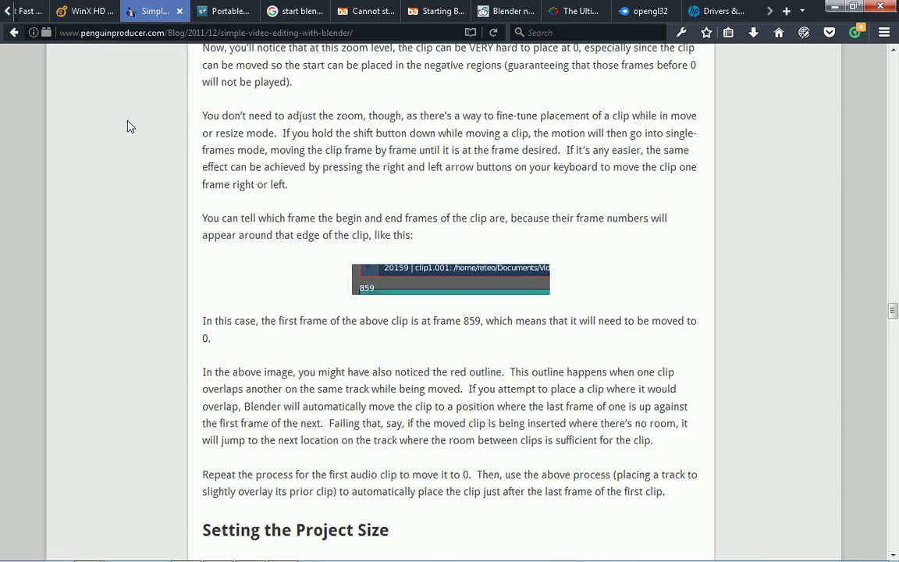
scroll(130, 127, "down", 5)
scroll(130, 126, "down", 1)
scroll(130, 126, "down", 1)
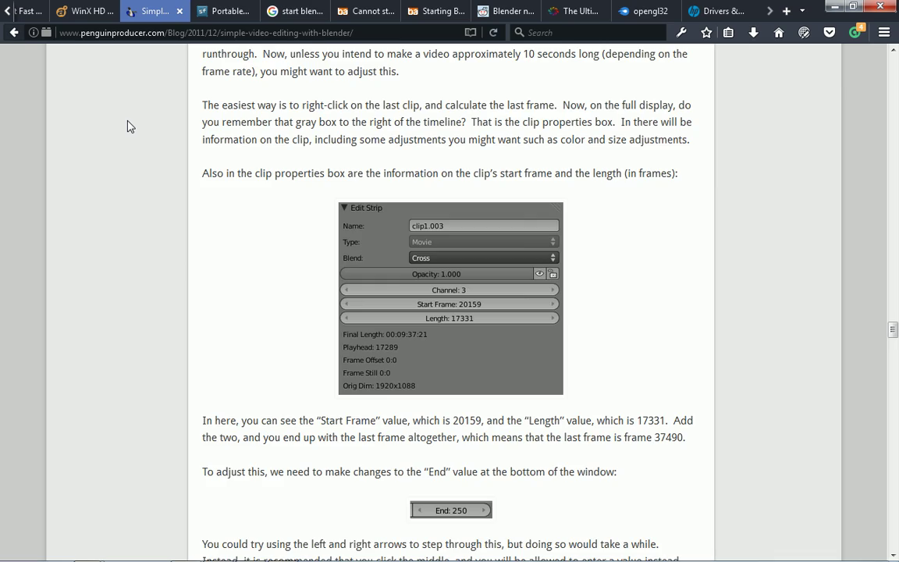
scroll(131, 126, "down", 5)
scroll(131, 127, "down", 4)
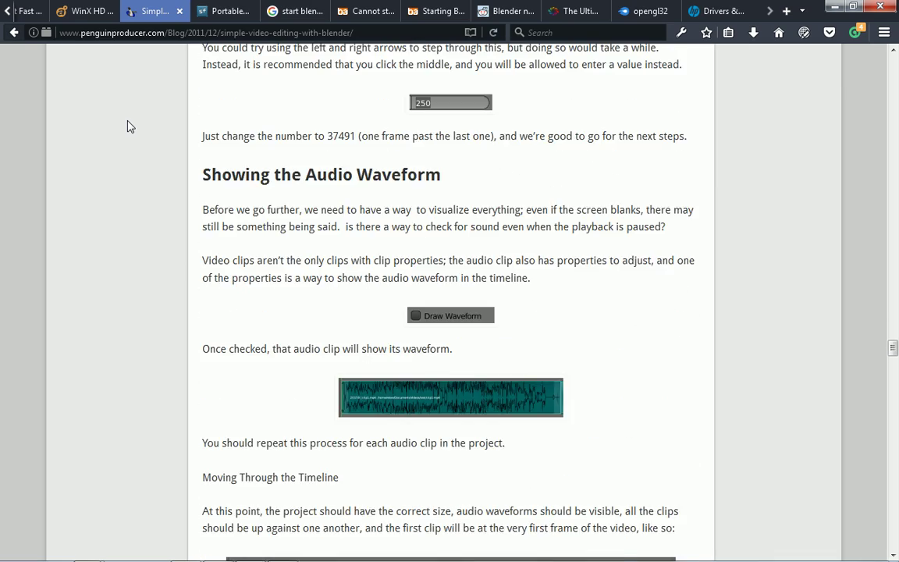
scroll(131, 126, "down", 3)
scroll(130, 126, "down", 4)
scroll(130, 127, "down", 1)
scroll(130, 126, "down", 4)
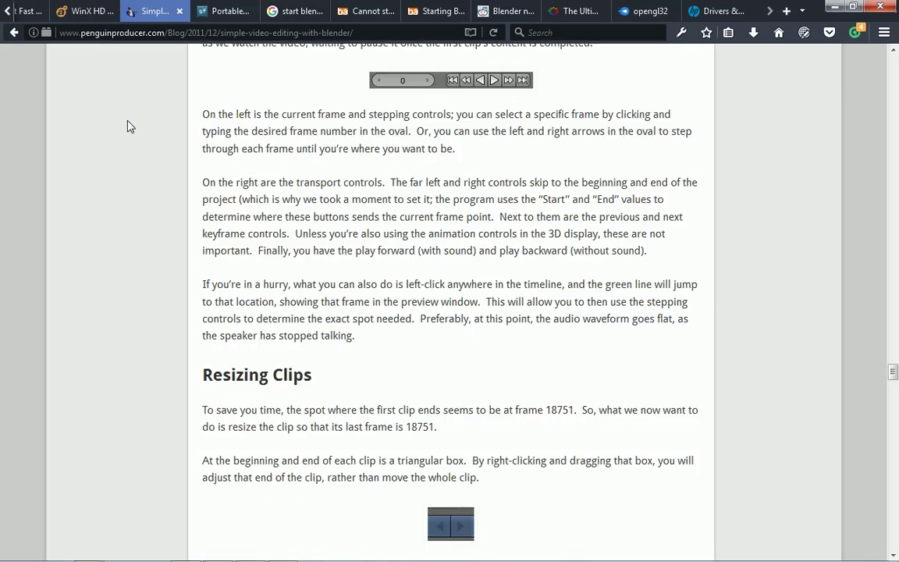
scroll(130, 126, "down", 7)
scroll(130, 127, "down", 2)
scroll(130, 126, "down", 4)
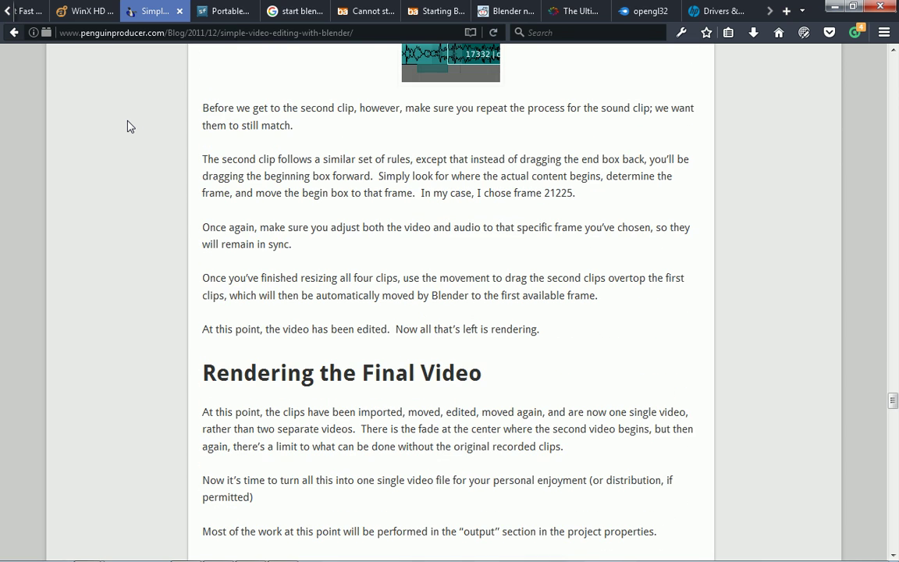
scroll(130, 126, "down", 3)
scroll(130, 126, "down", 2)
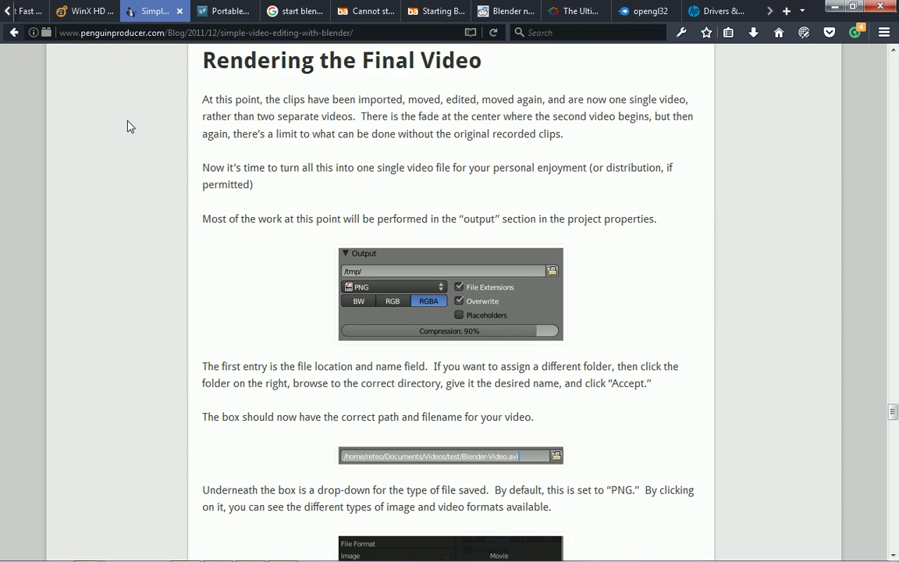
scroll(130, 126, "down", 2)
scroll(130, 126, "down", 4)
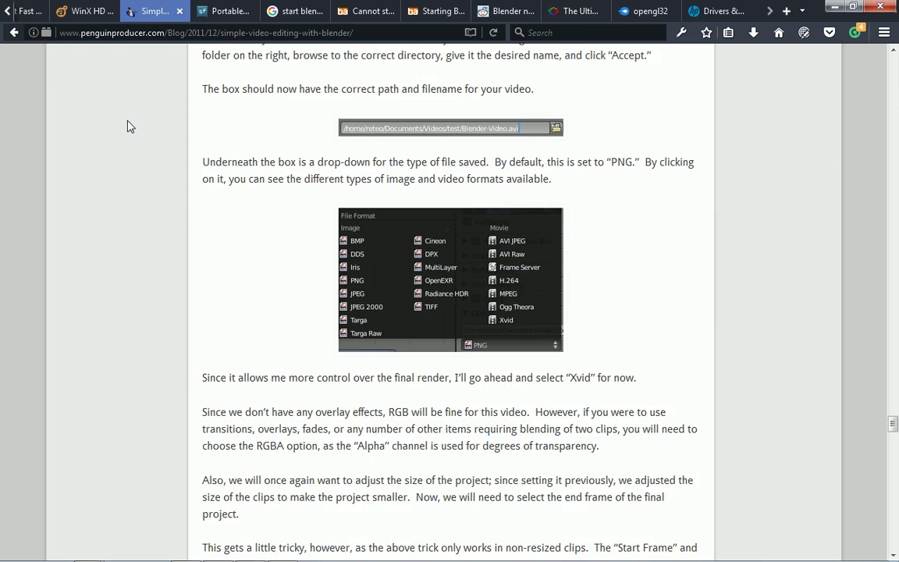
scroll(131, 126, "down", 2)
scroll(130, 126, "down", 5)
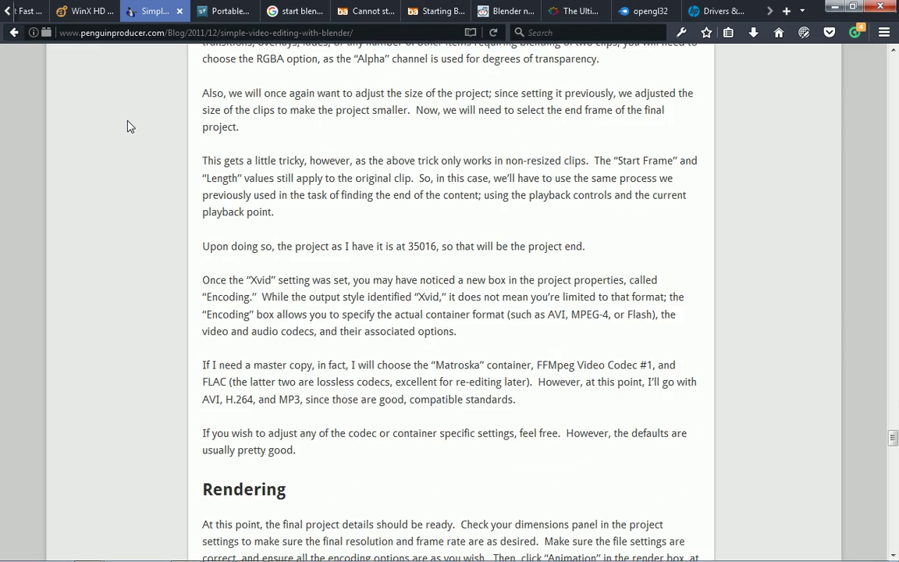
scroll(131, 126, "down", 4)
scroll(130, 126, "down", 3)
scroll(130, 127, "down", 2)
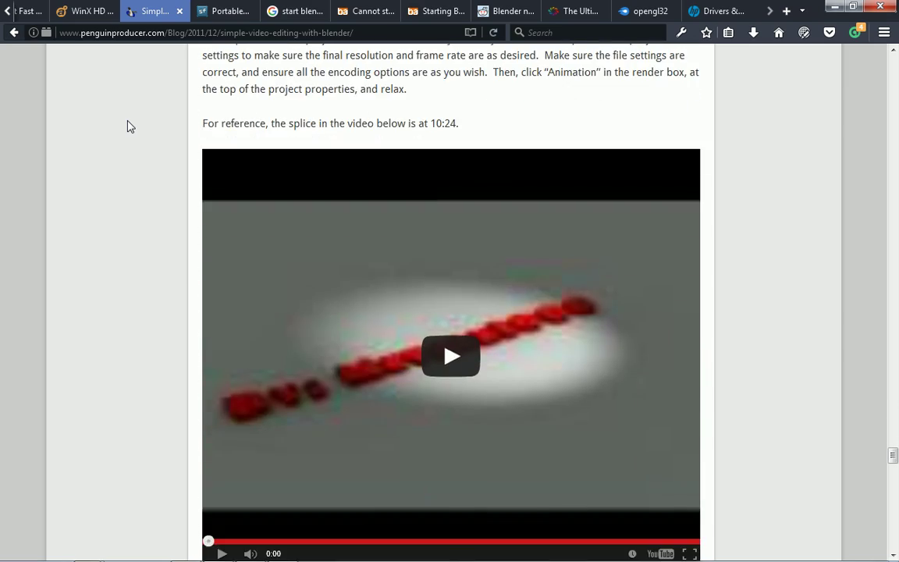
scroll(130, 126, "up", 5)
scroll(130, 127, "up", 3)
scroll(130, 127, "up", 4)
scroll(131, 126, "up", 4)
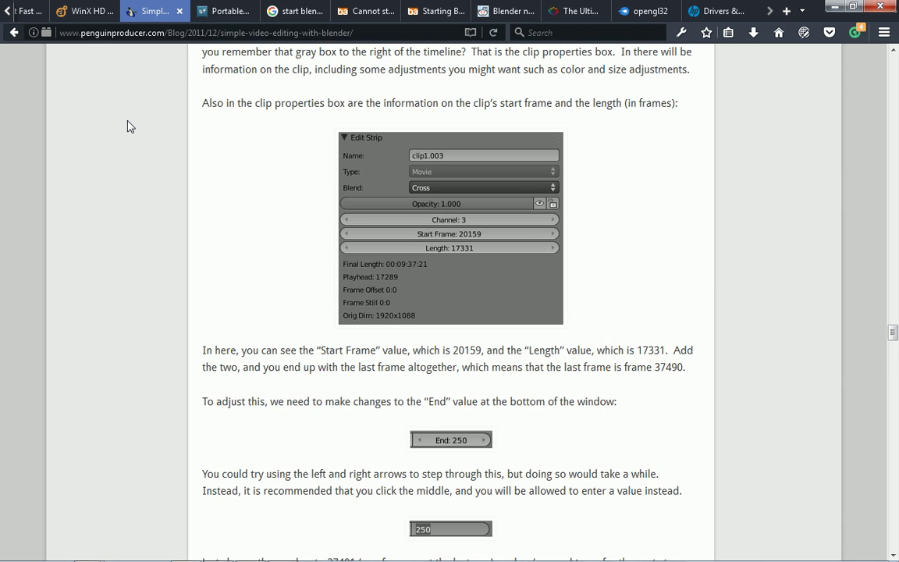
Return to Blender and scroll down through the strip properties panel
key("alt+Tab")
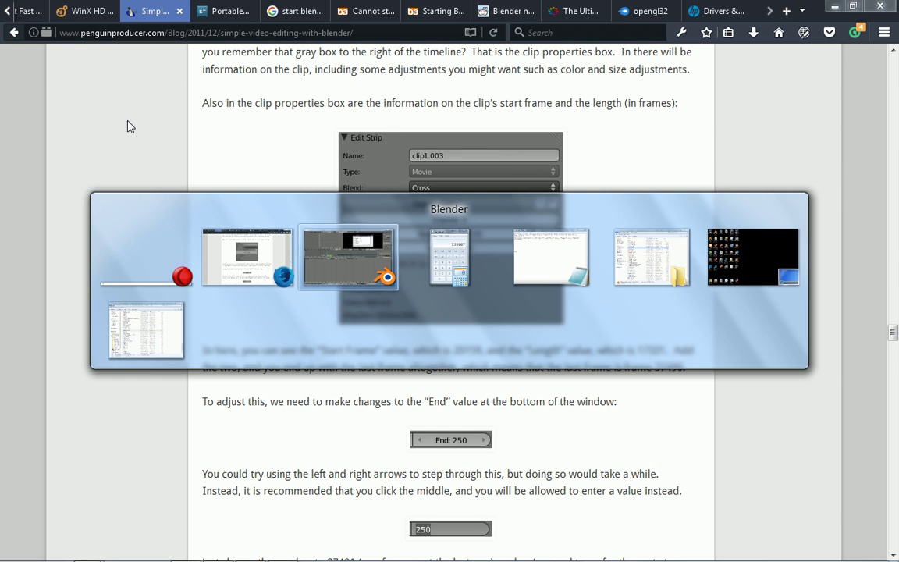
scroll(889, 265, "down", 3)
scroll(891, 270, "down", 3)
scroll(894, 275, "down", 3)
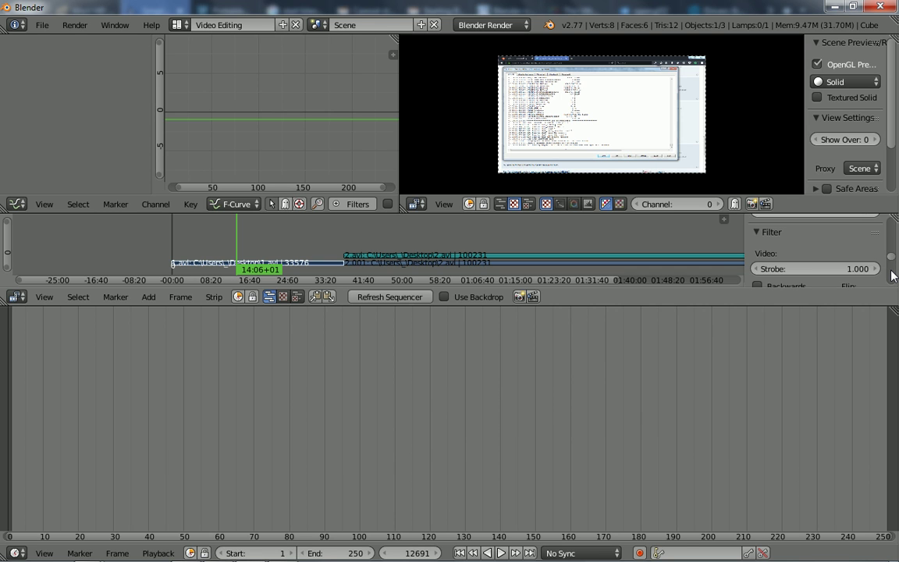
scroll(893, 275, "down", 2)
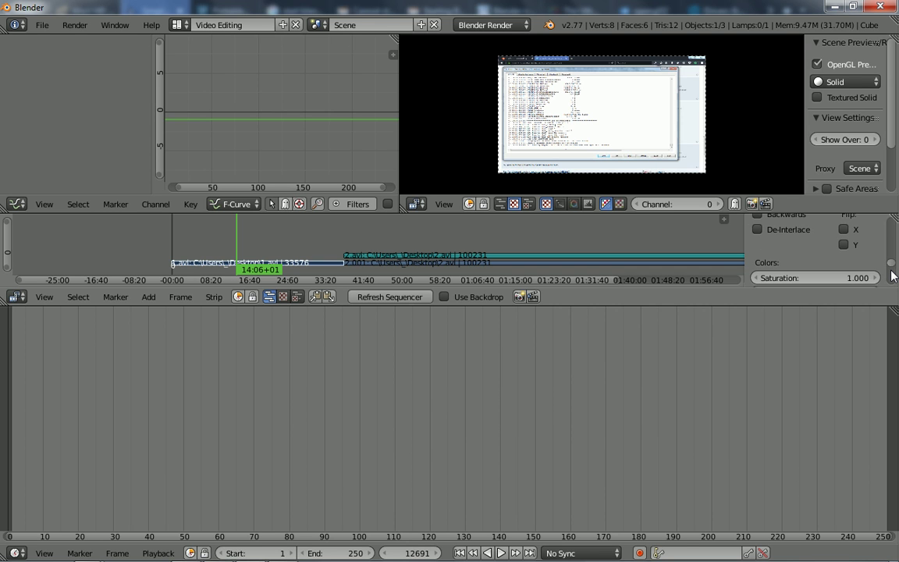
scroll(894, 277, "down", 3)
scroll(893, 283, "down", 2)
scroll(893, 285, "down", 2)
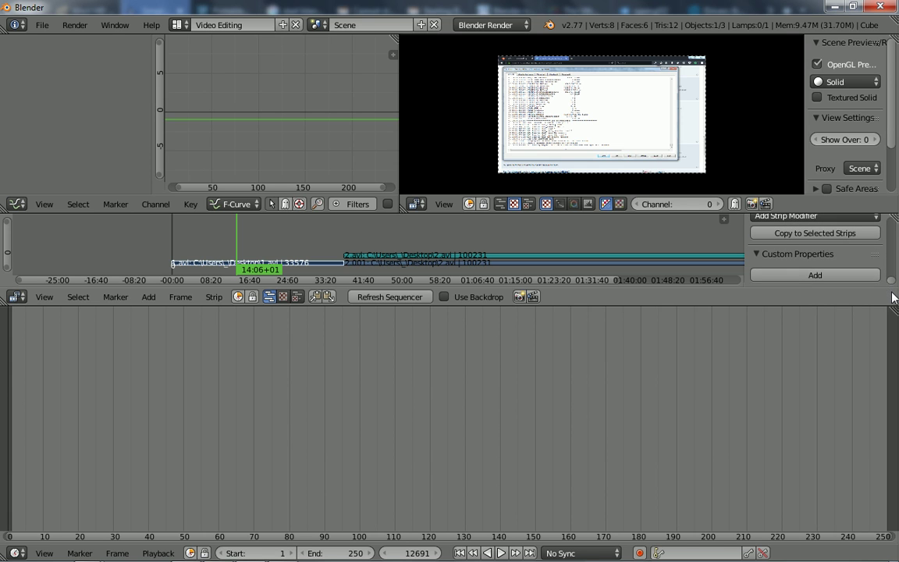
Add a custom property to the strip, then remove it again
left_click(808, 274)
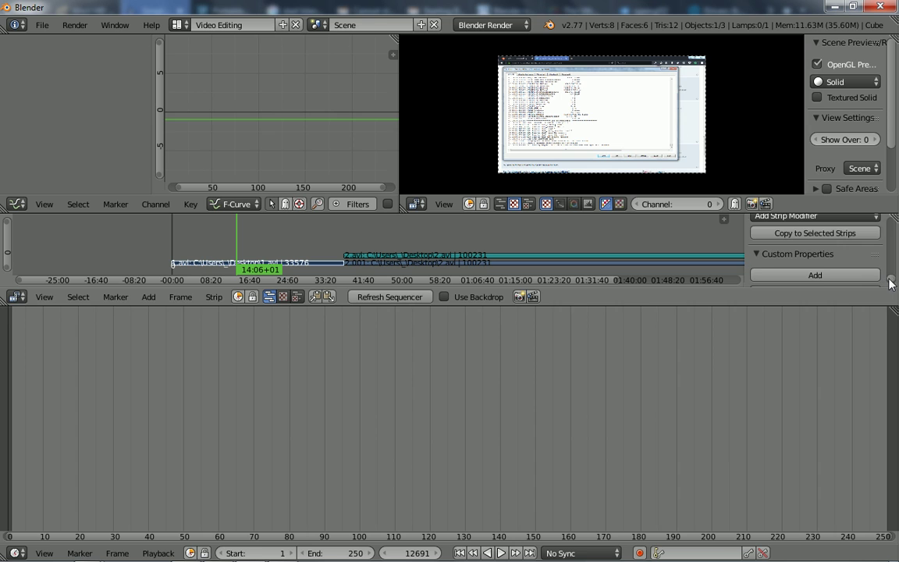
scroll(891, 283, "down", 1)
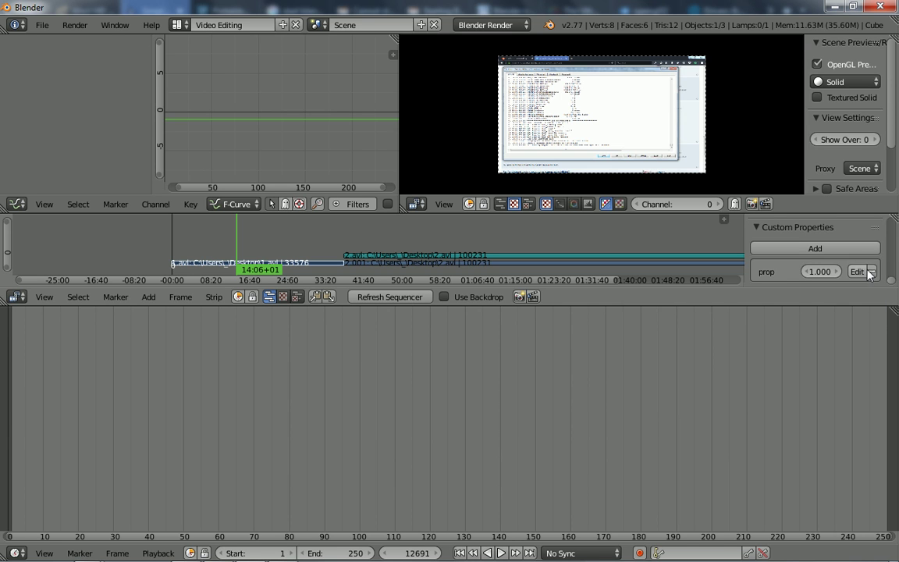
left_click(871, 272)
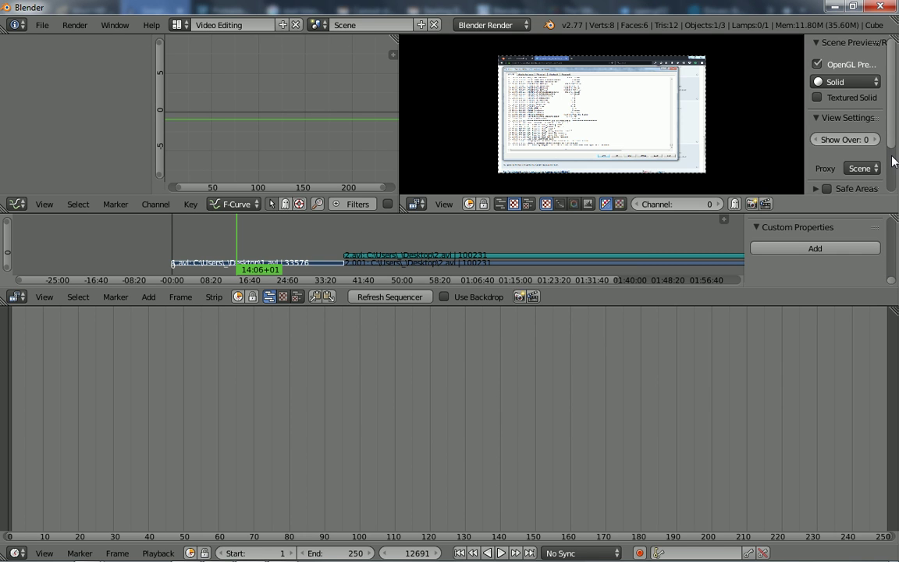
scroll(894, 156, "down", 2)
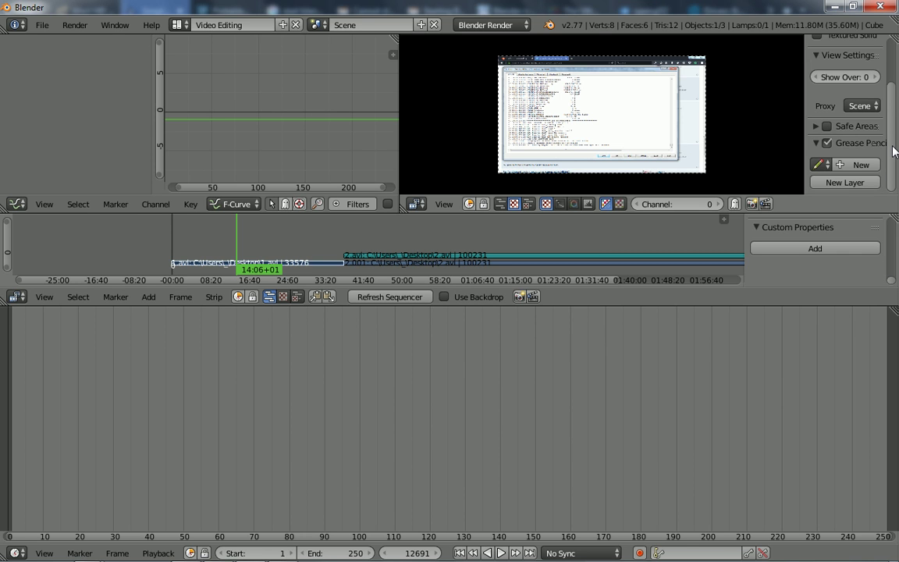
scroll(893, 150, "up", 2)
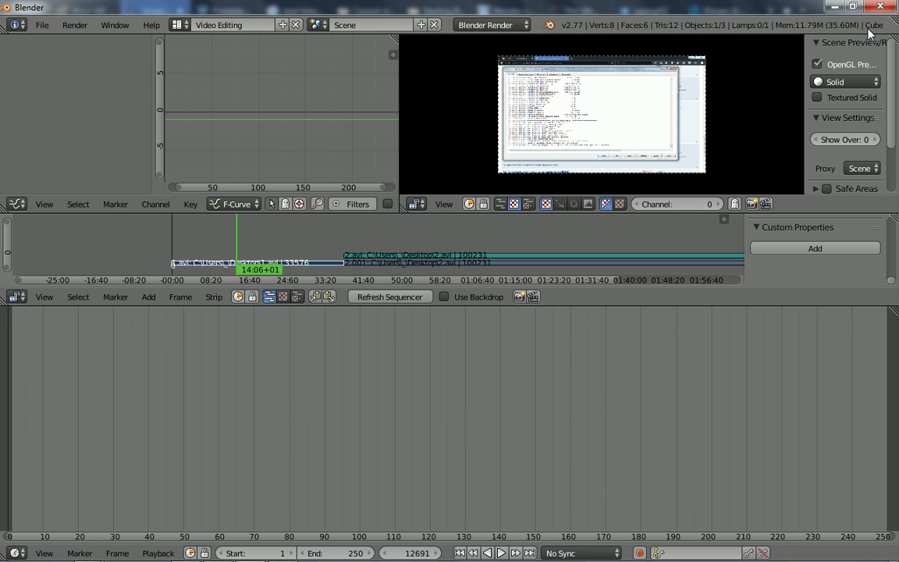
key("alt+Tab")
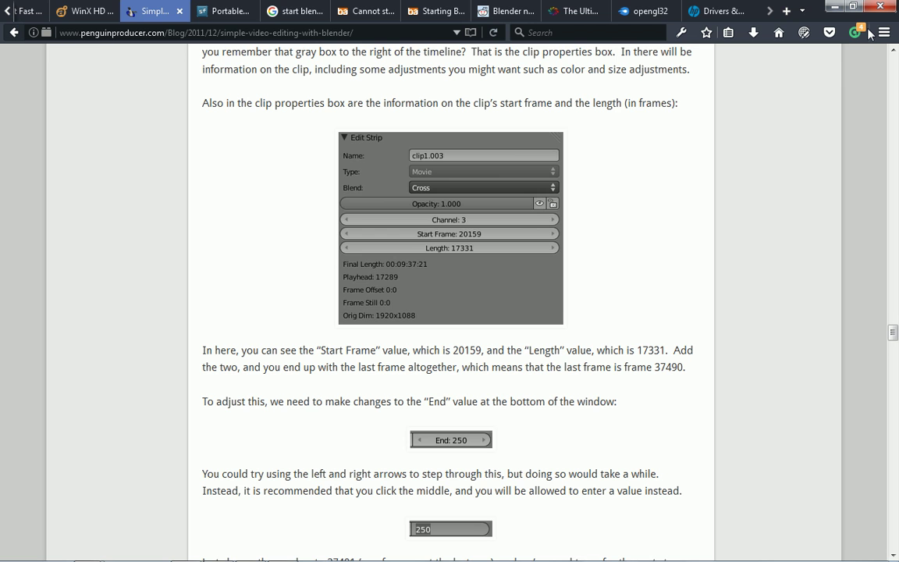
key("Up")
key("Up")
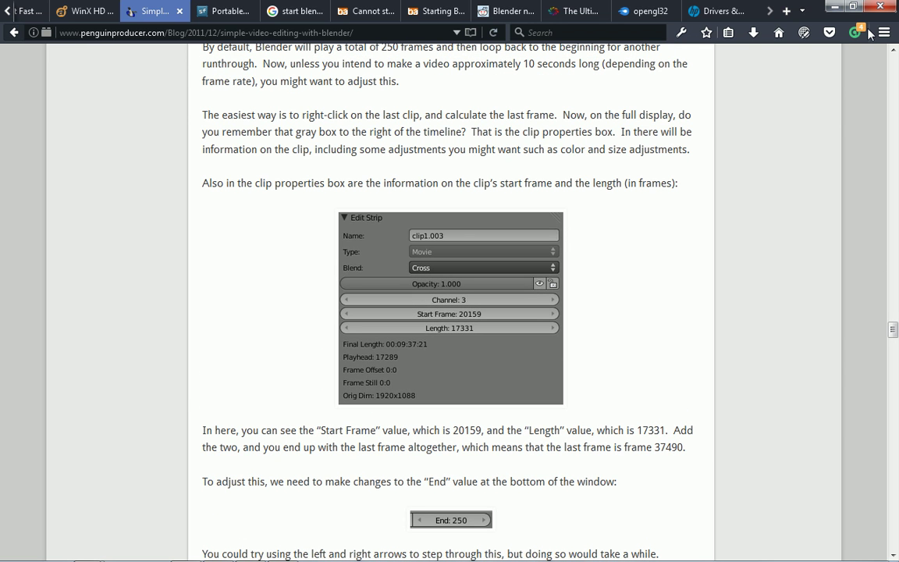
key("Down")
key("Down")
key("Down")
key("Down")
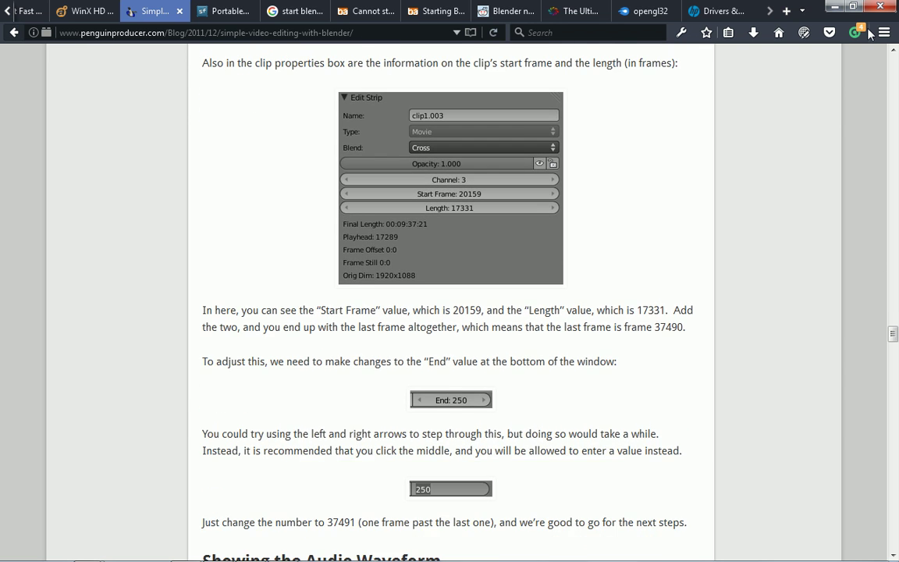
key("Down")
key("Down")
key("Down")
key("Down")
key("Down")
key("Down")
key("Down")
key("Down")
key("Down")
key("Down")
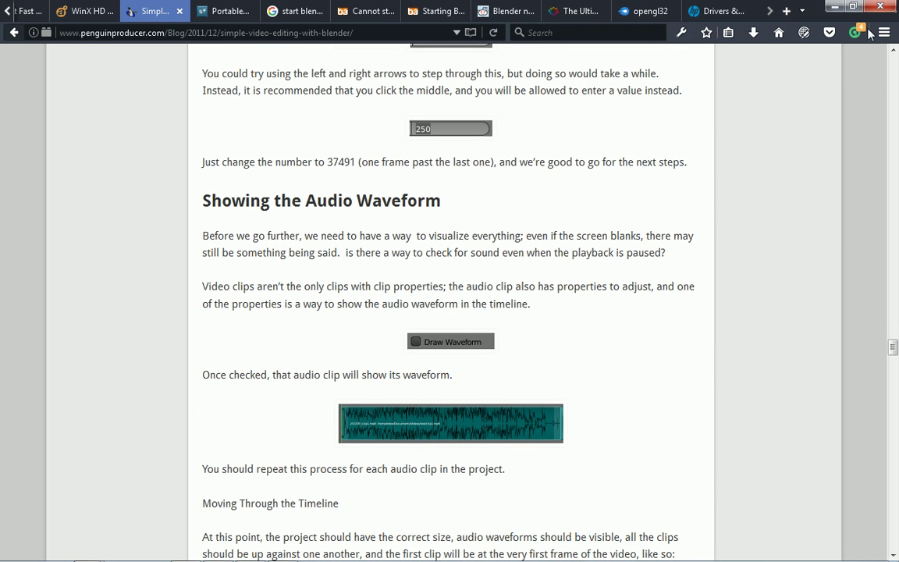
key("Down")
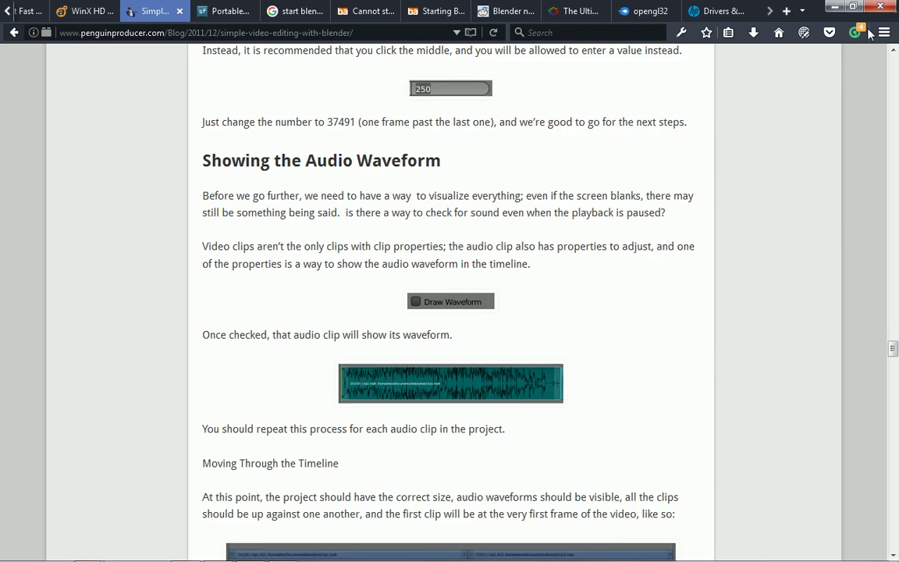
key("Down")
key("Down")
key("Down")
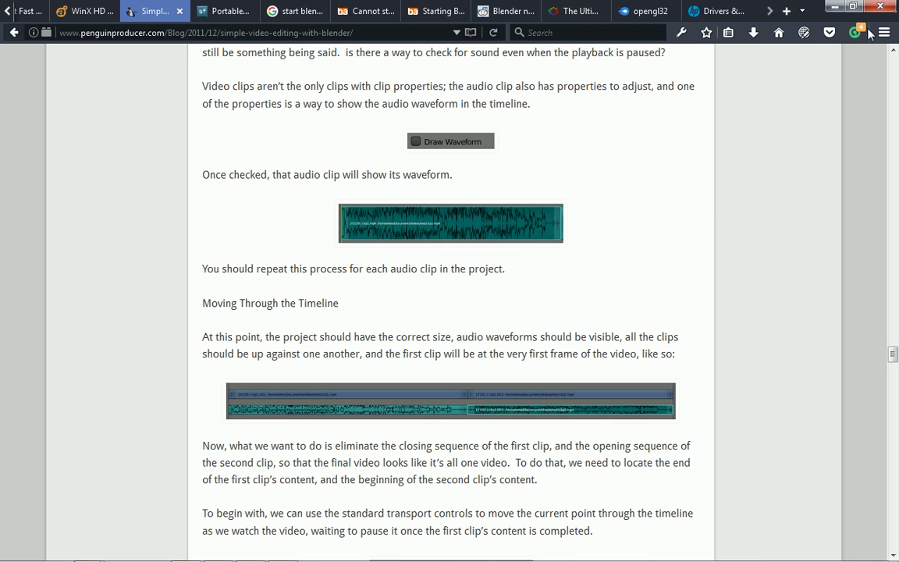
key("alt+Tab")
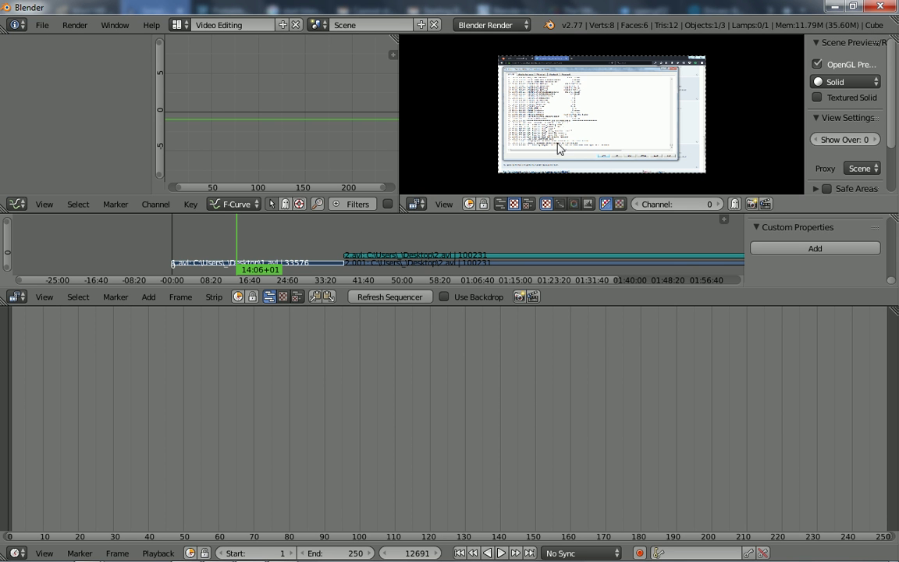
Move the playhead from frame 12691 back near the timeline start, then switch to the Firefox tutorial
left_click(44, 297)
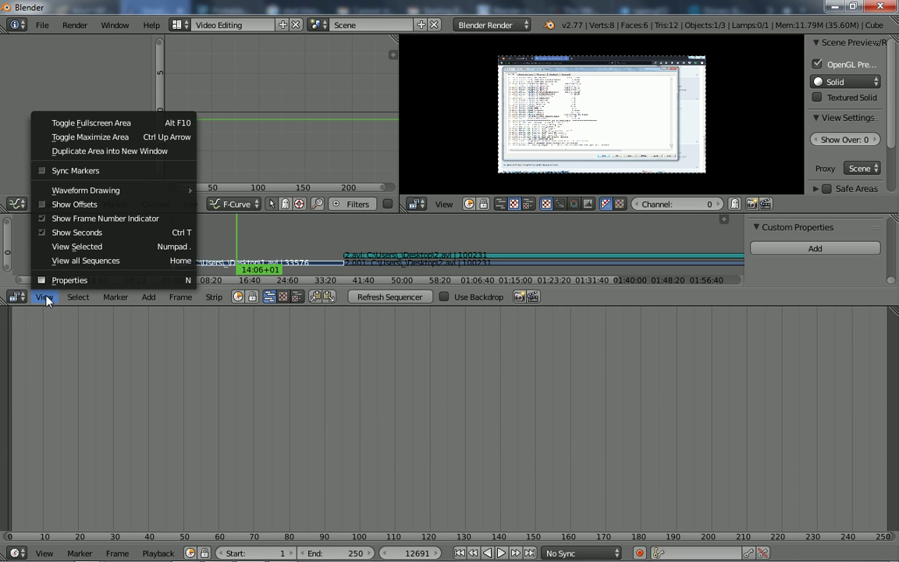
mouse_move(86, 190)
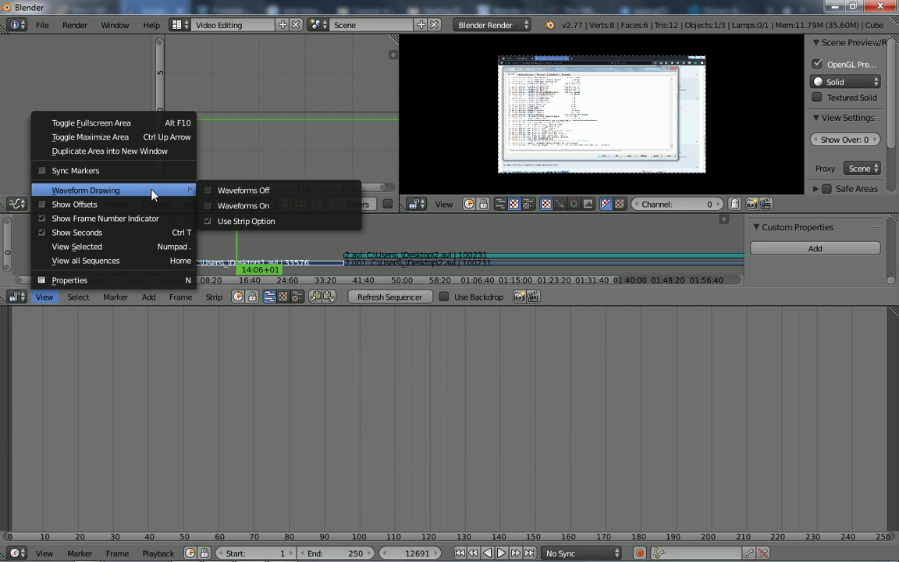
left_click(173, 325)
key("alt+Tab")
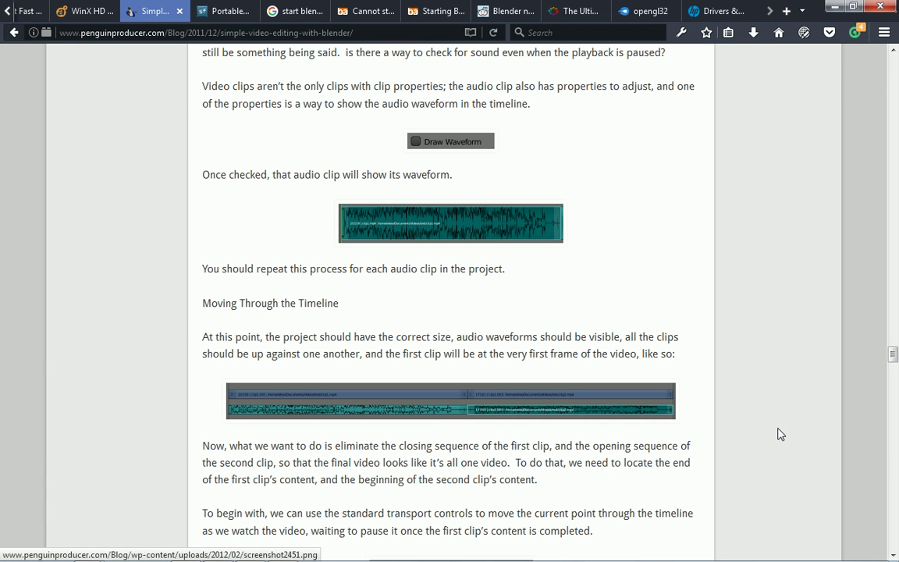
Scroll the tutorial through 'Rendering the Final Video' to its output location and format part
scroll(896, 478, "down", 6)
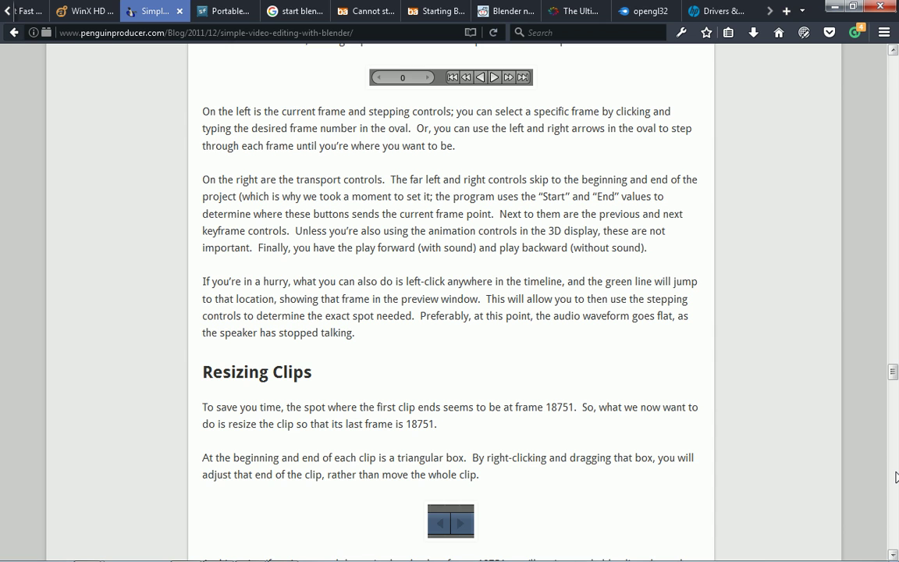
scroll(896, 477, "down", 6)
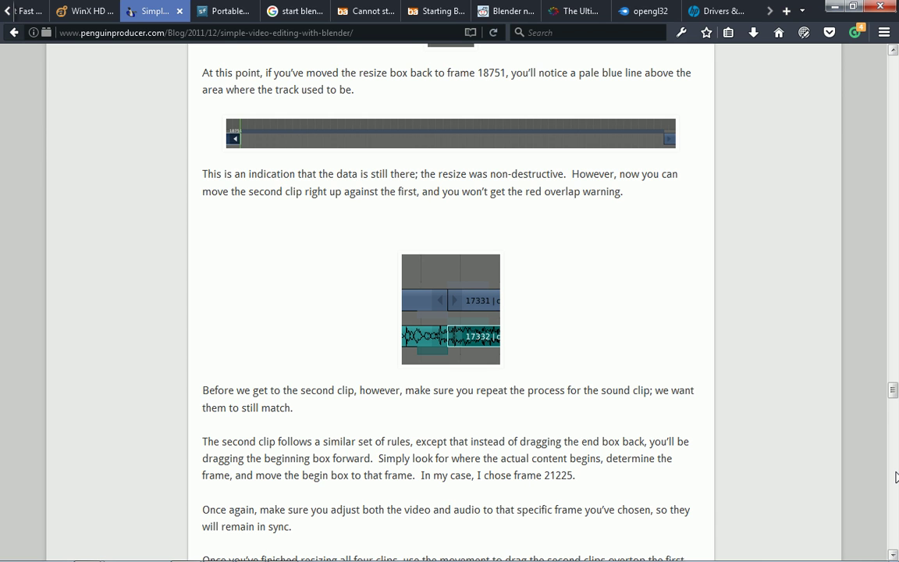
scroll(896, 478, "down", 3)
scroll(897, 478, "down", 3)
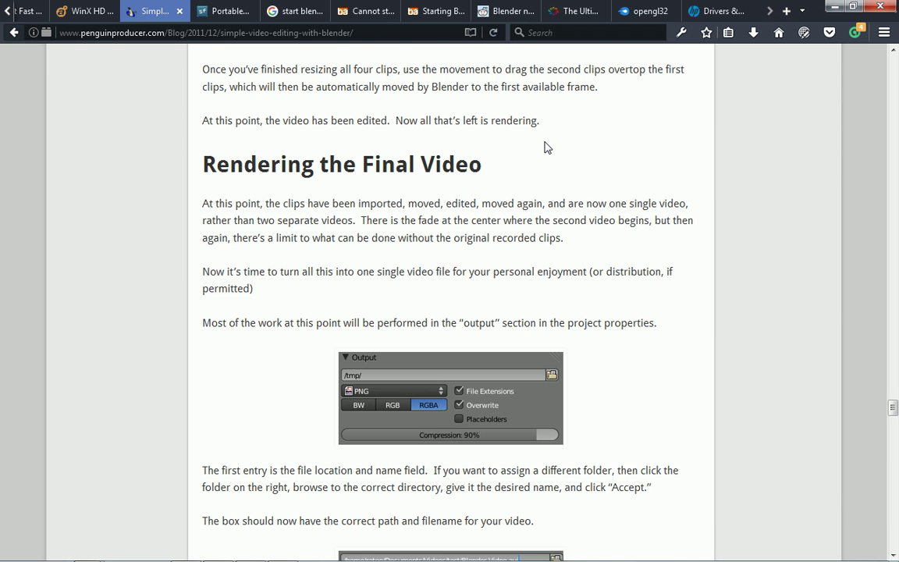
scroll(546, 147, "down", 1)
scroll(547, 147, "down", 2)
scroll(546, 147, "down", 2)
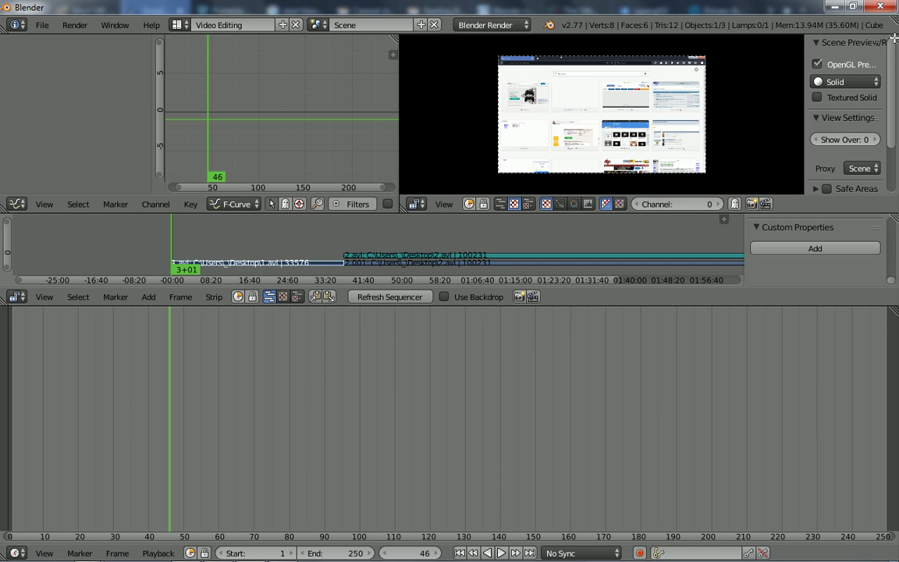
Split a narrow area off the preview's right edge and widen it slightly
left_click_drag(894, 38, 755, 48)
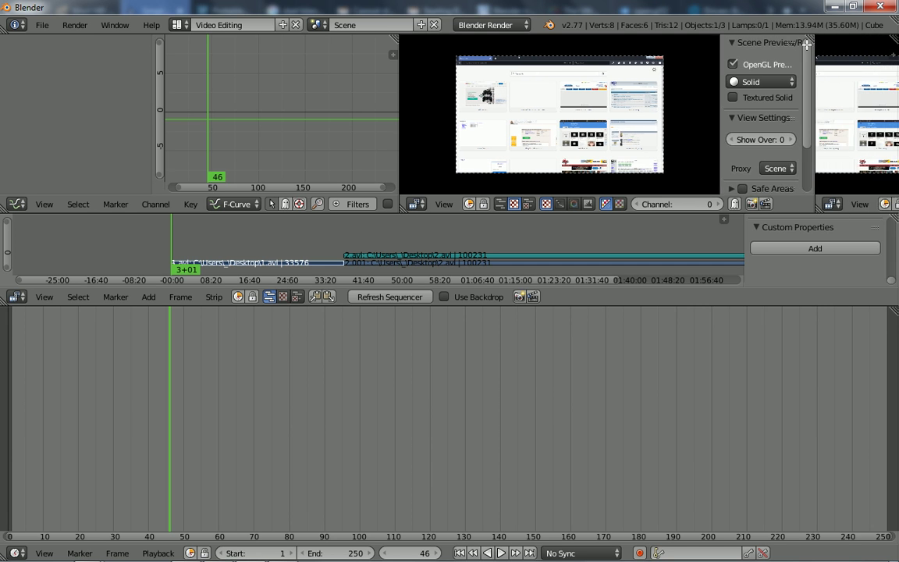
left_click_drag(755, 49, 803, 60)
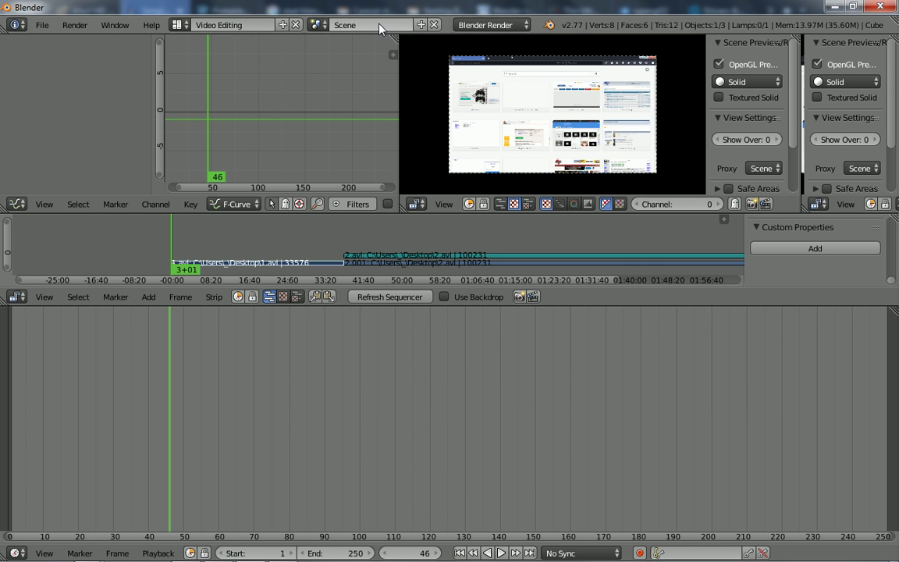
left_click(527, 27)
left_click(319, 25)
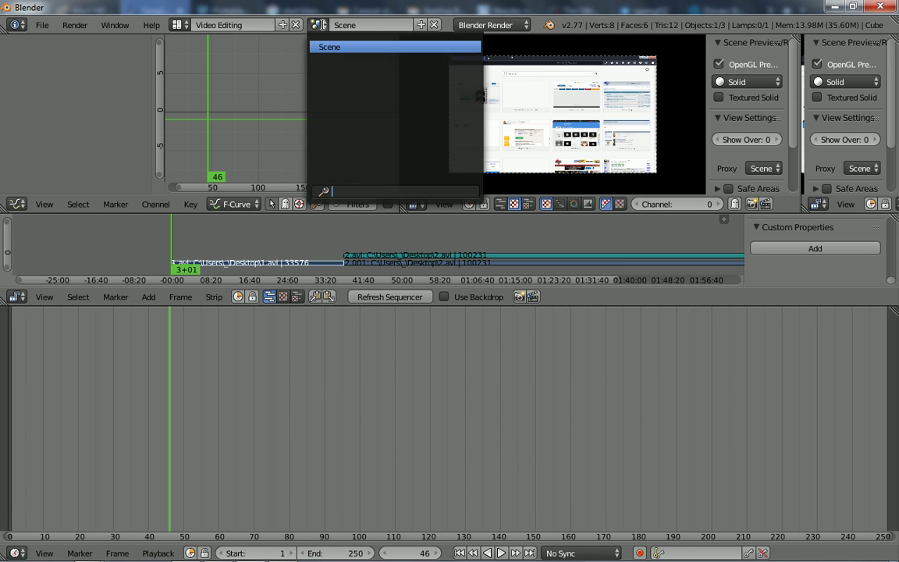
left_click(180, 25)
left_click(186, 25)
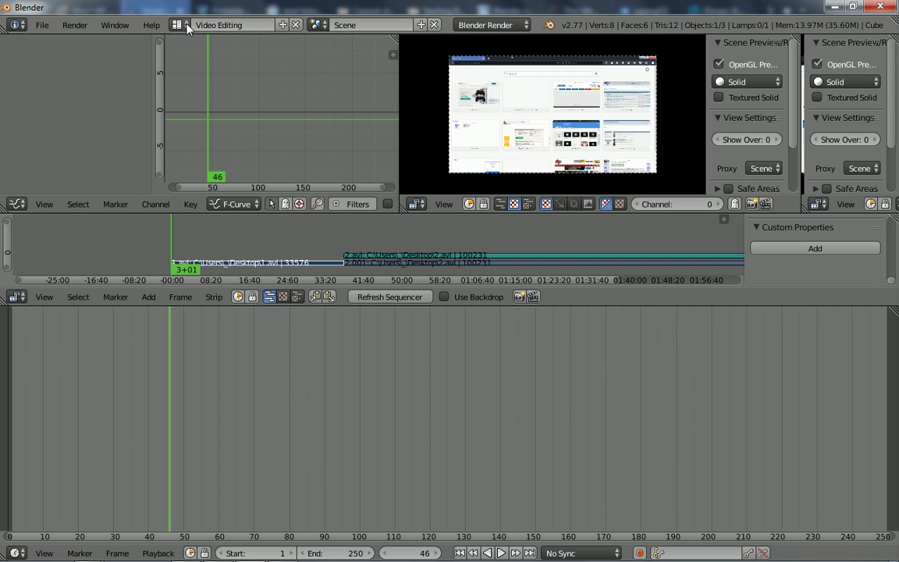
left_click(42, 26)
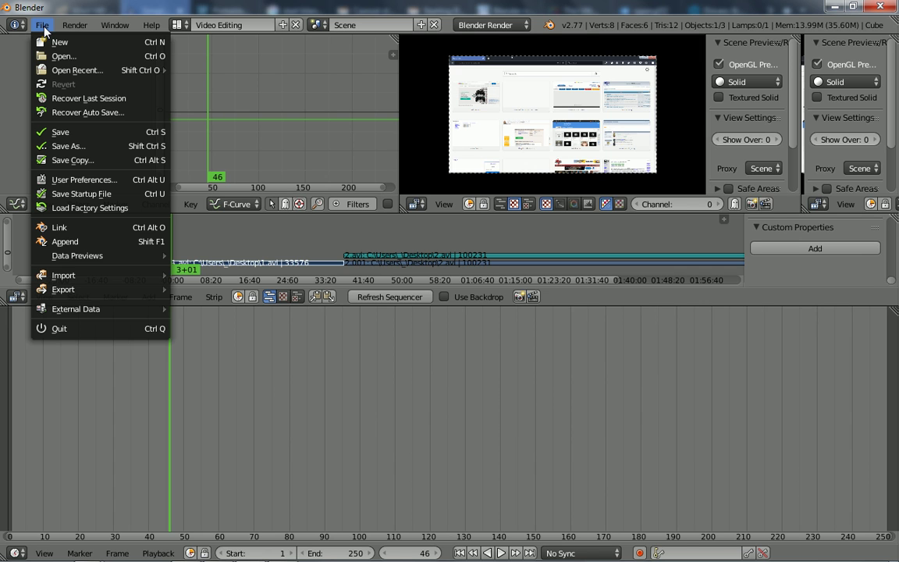
left_click(43, 26)
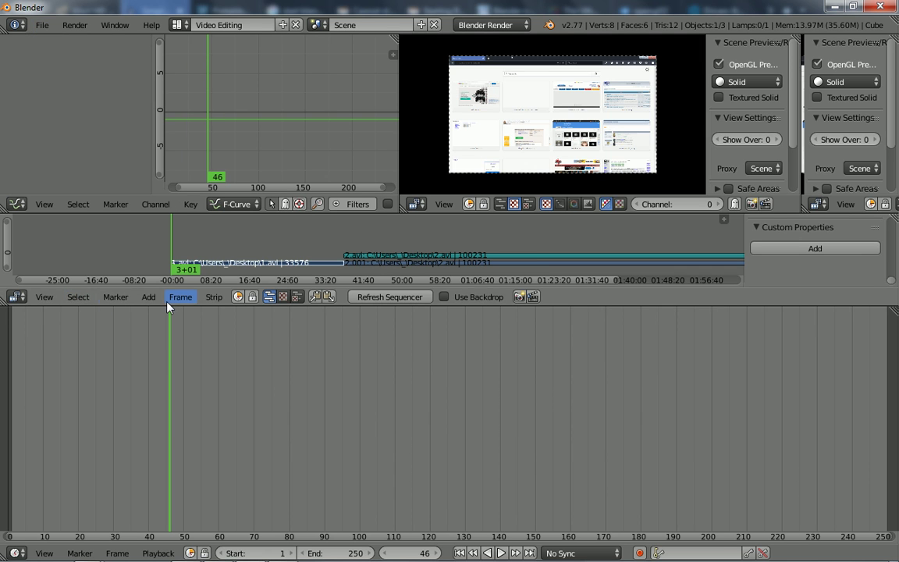
left_click(43, 297)
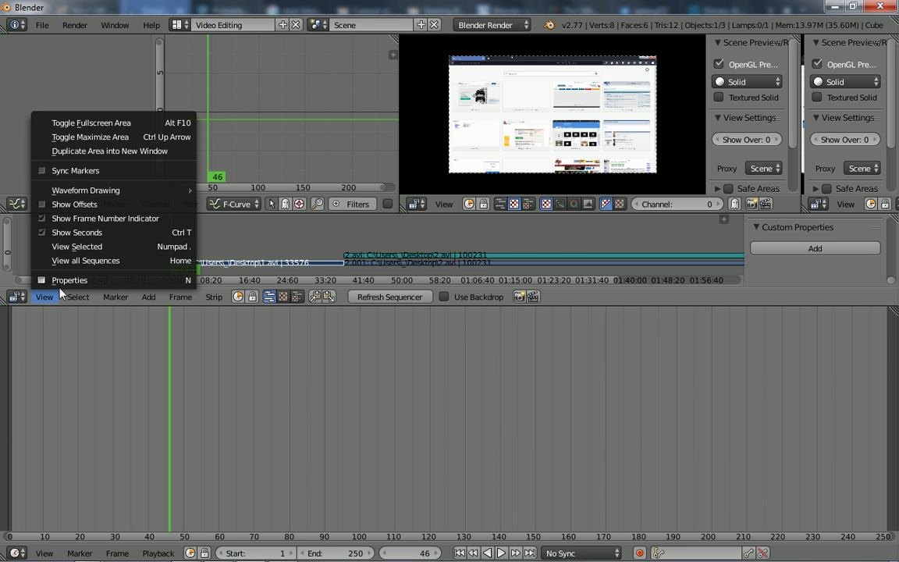
left_click(58, 261)
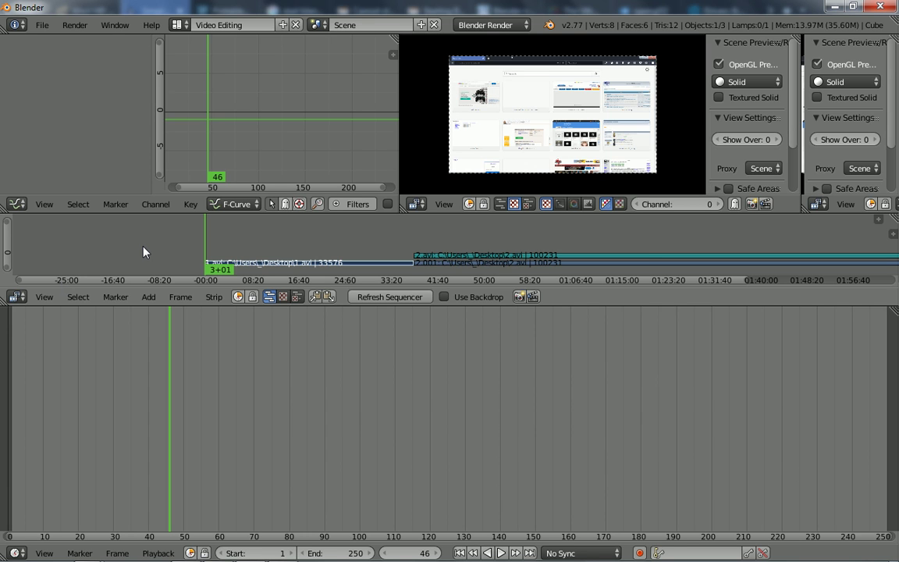
left_click(22, 205)
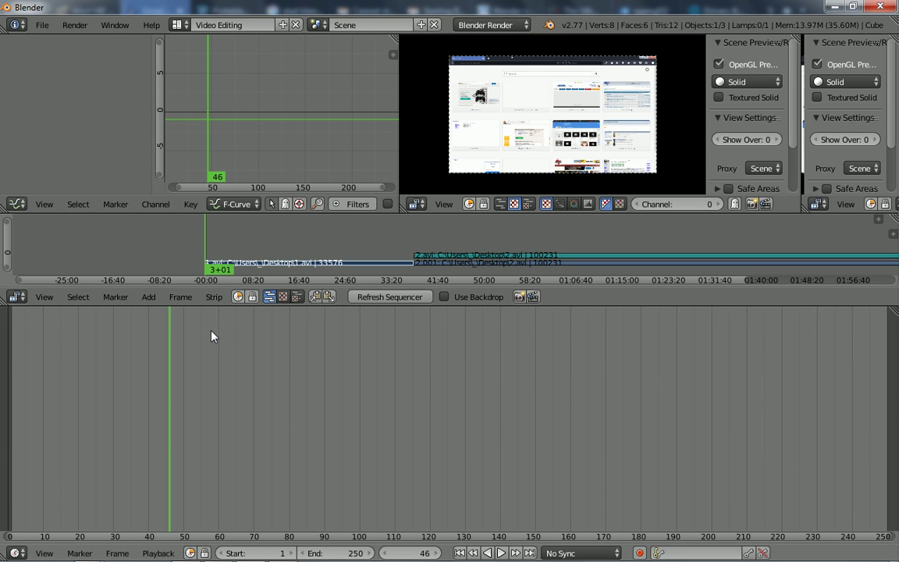
left_click(44, 297)
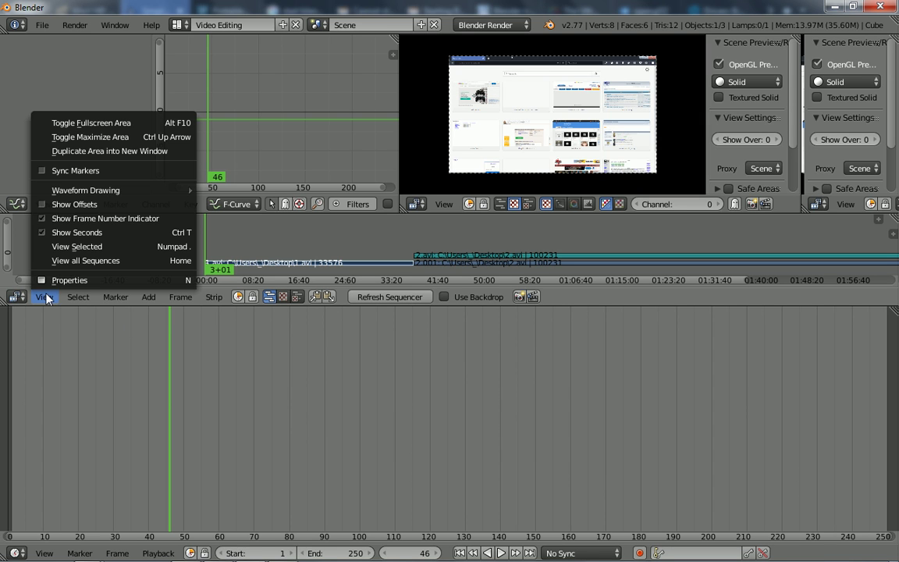
left_click(64, 282)
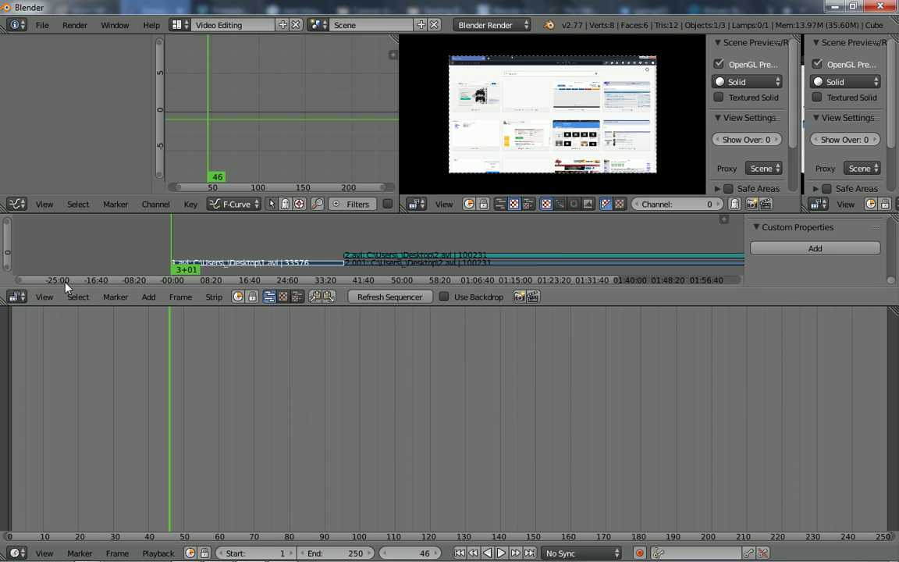
left_click(44, 297)
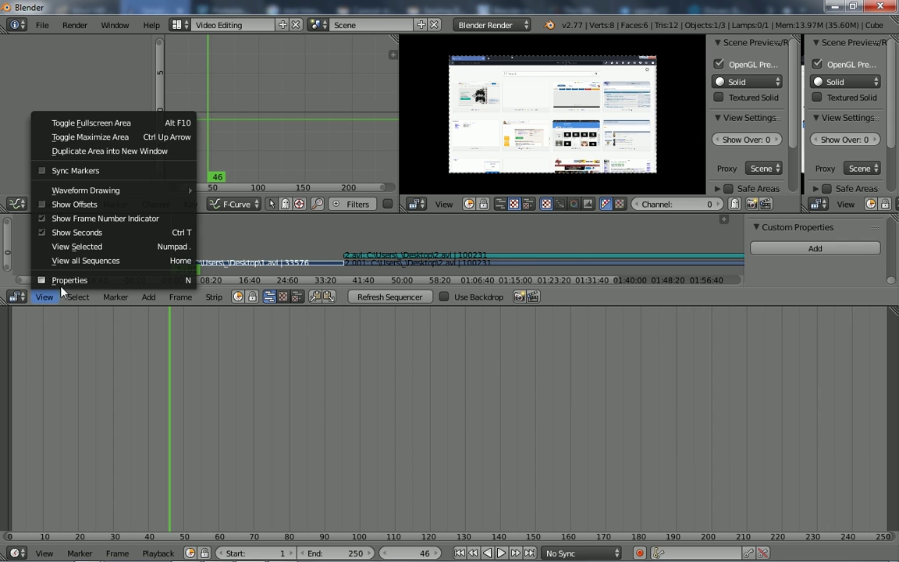
left_click(61, 284)
left_click(47, 297)
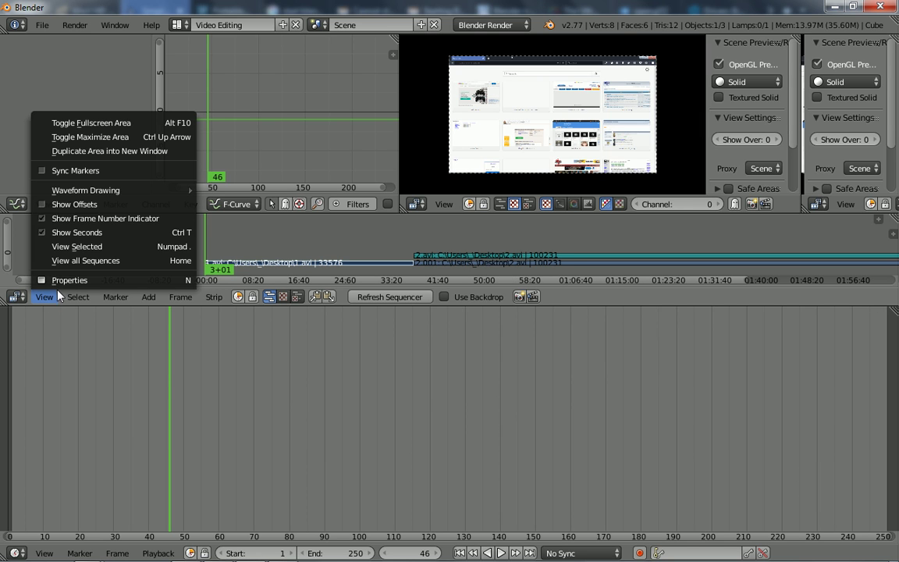
left_click(62, 279)
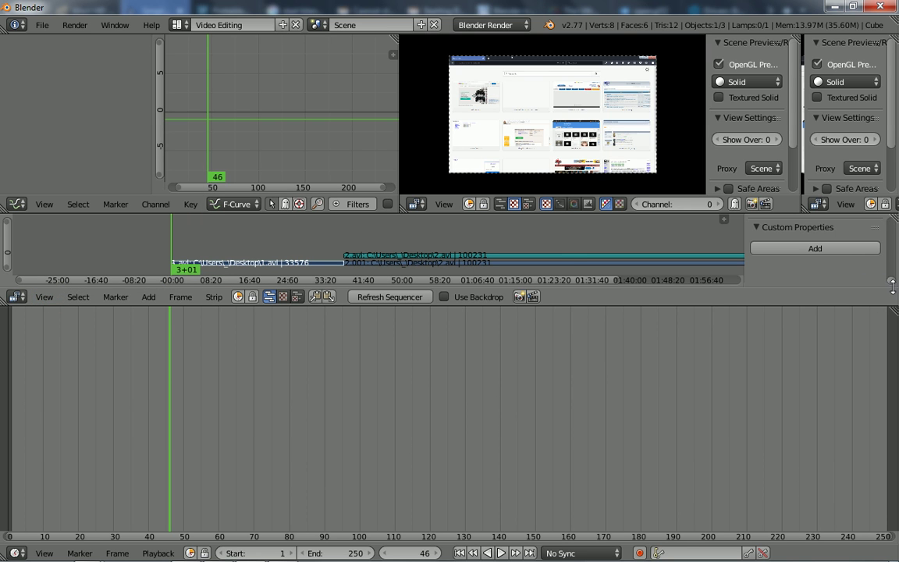
scroll(893, 246, "up", 5)
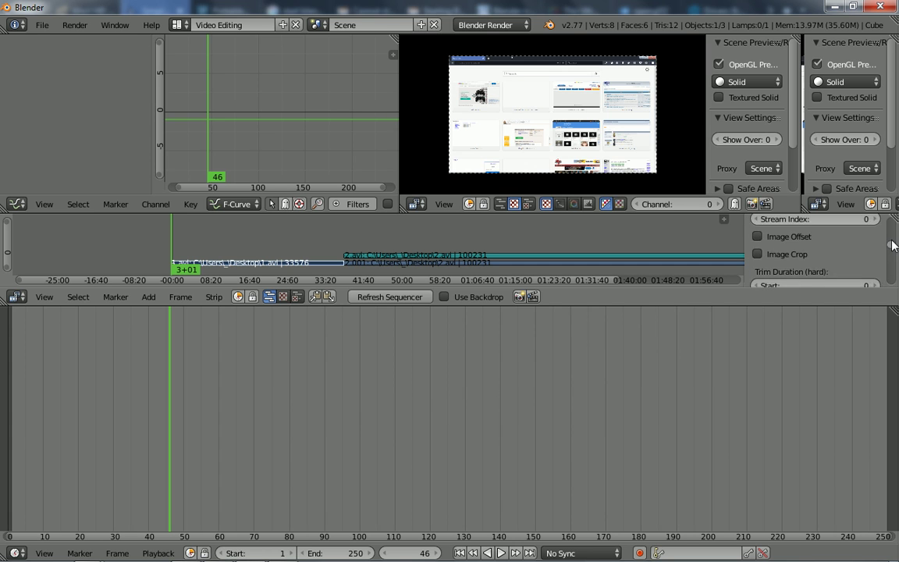
scroll(894, 246, "up", 5)
scroll(895, 254, "up", 3)
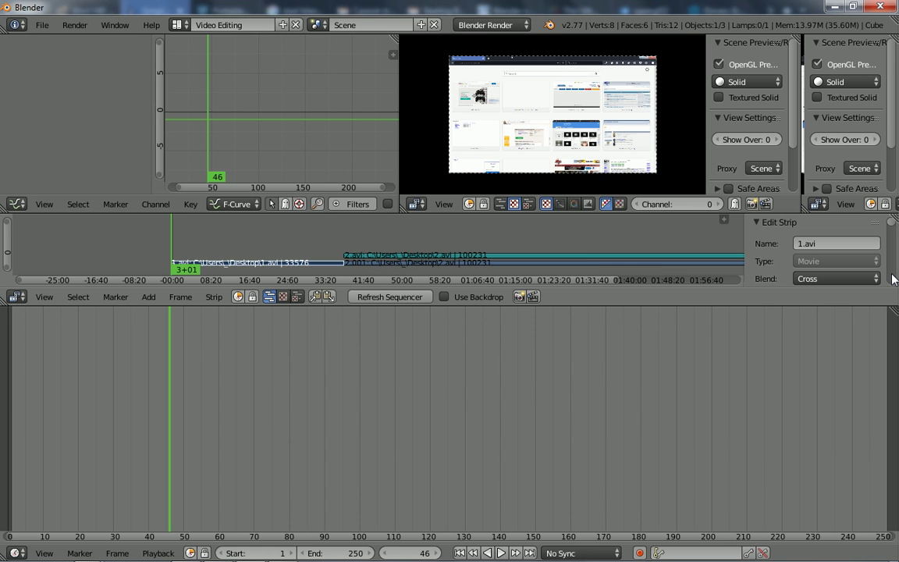
scroll(894, 279, "down", 3)
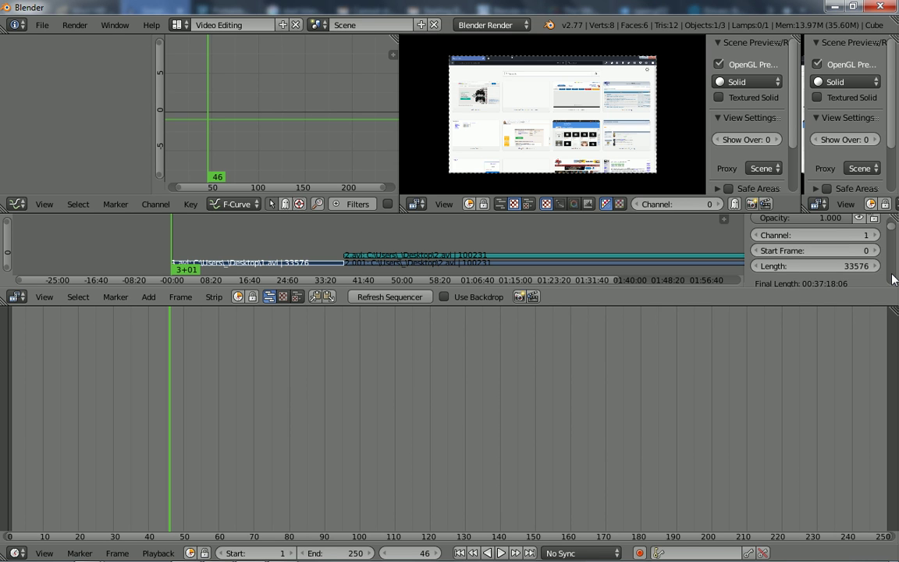
scroll(894, 279, "down", 3)
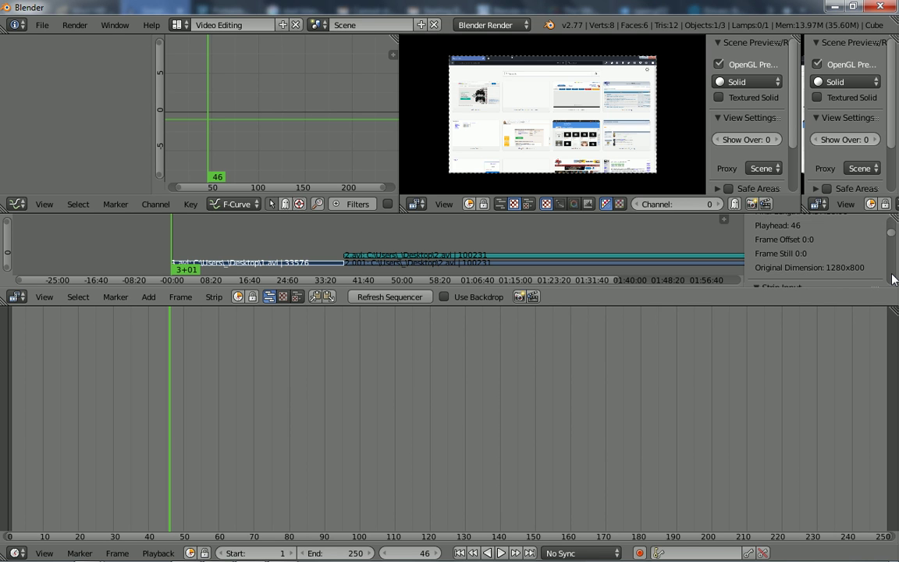
scroll(894, 279, "down", 3)
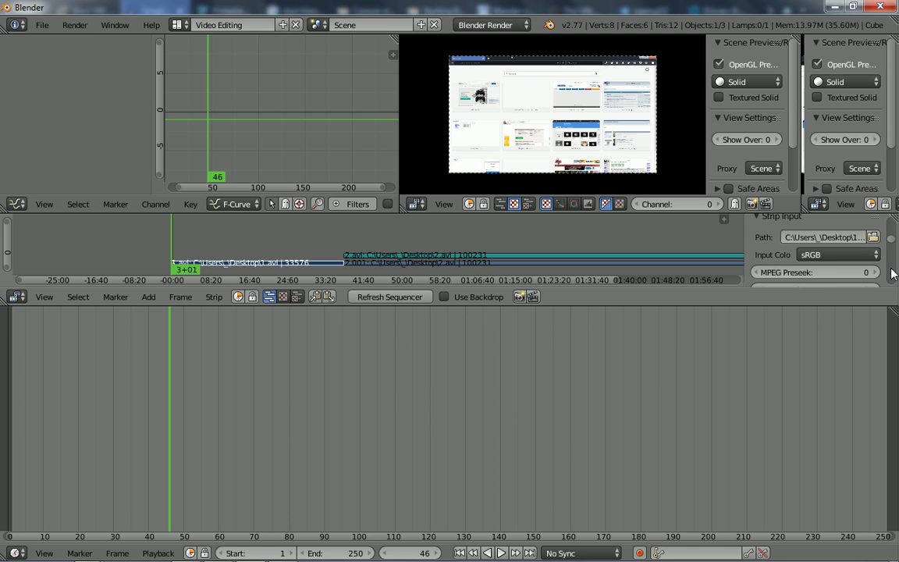
key("alt+Tab")
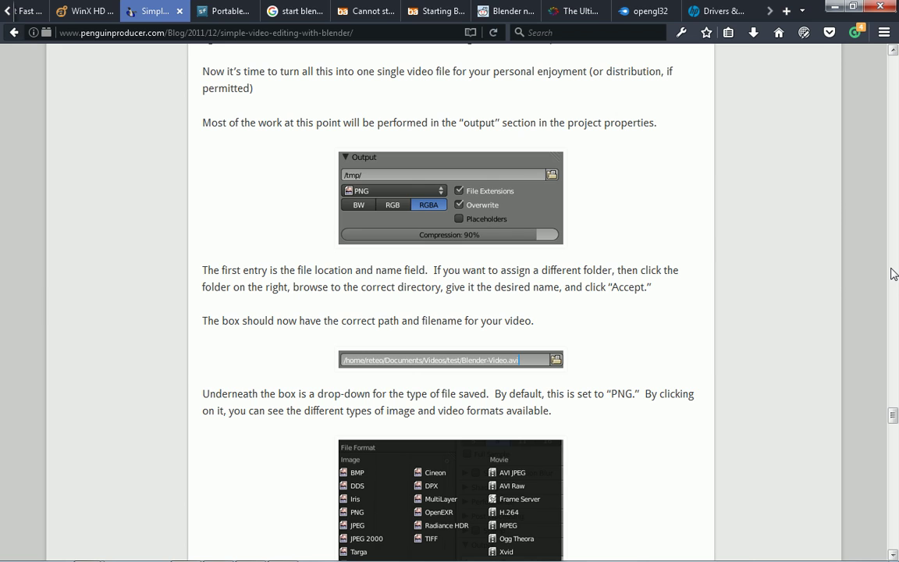
key("alt+Tab")
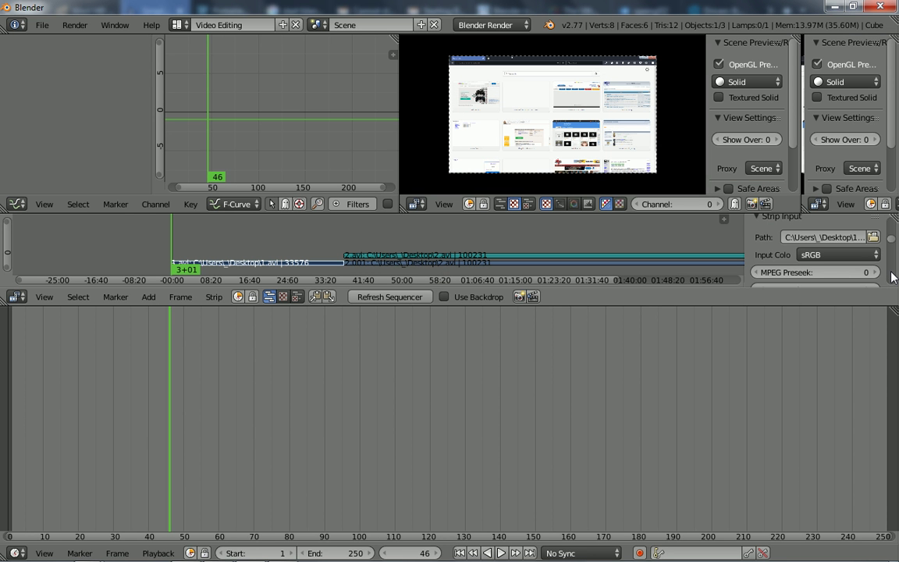
scroll(892, 277, "down", 3)
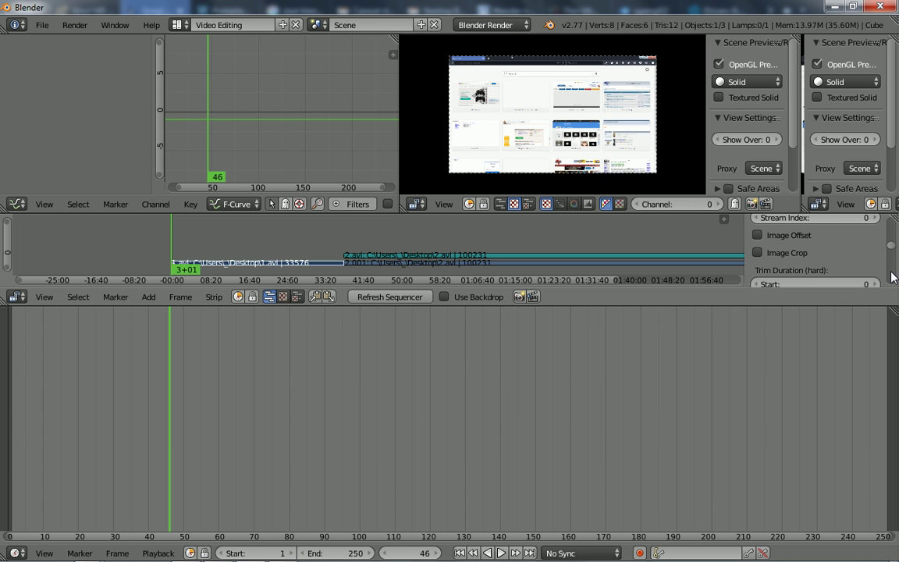
scroll(892, 277, "down", 3)
scroll(892, 277, "down", 3)
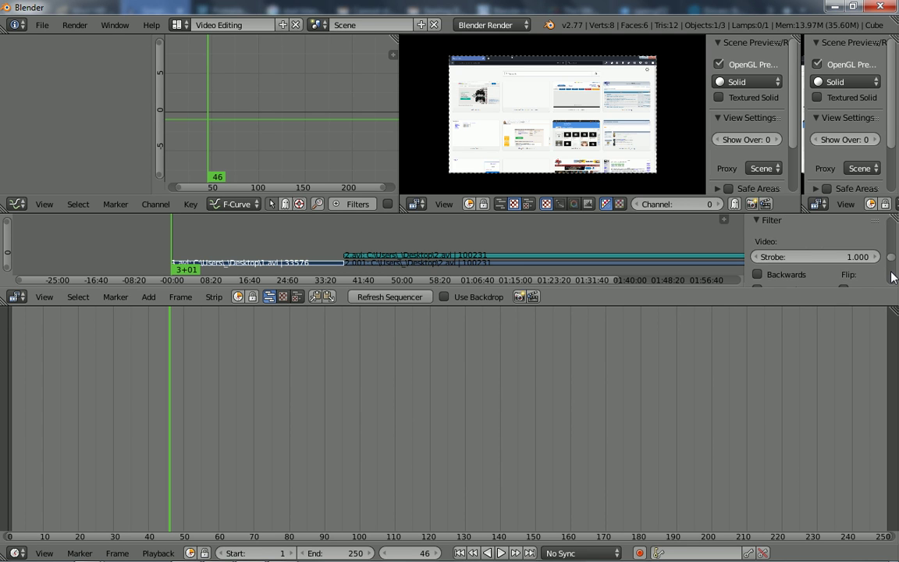
scroll(892, 277, "down", 3)
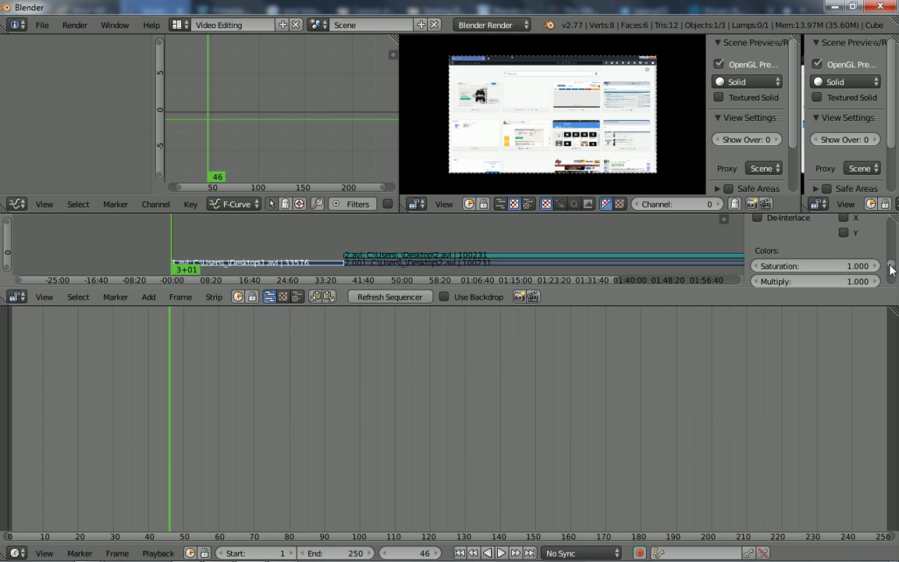
left_click_drag(893, 269, 893, 277)
scroll(893, 277, "up", 2)
scroll(893, 278, "down", 2)
scroll(892, 277, "down", 1)
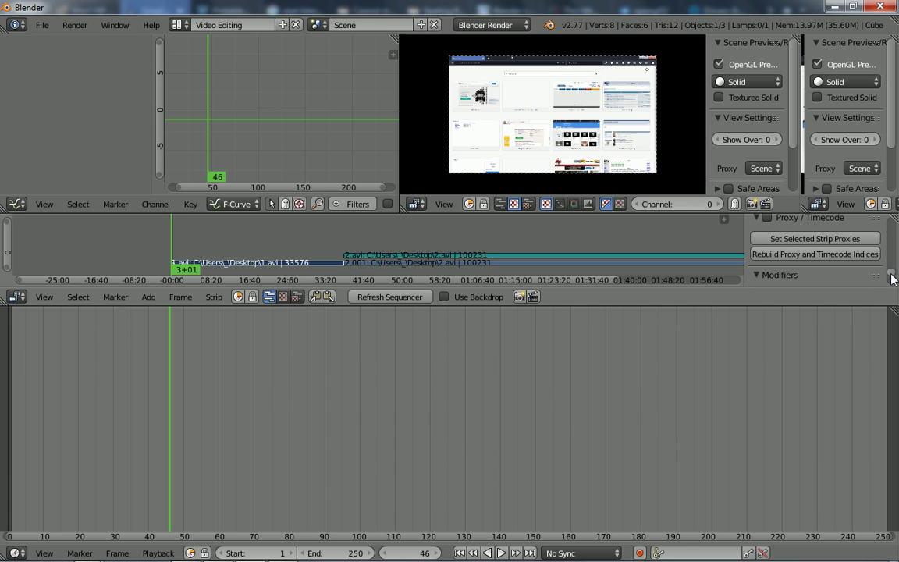
left_click_drag(892, 278, 893, 285)
scroll(892, 286, "down", 1)
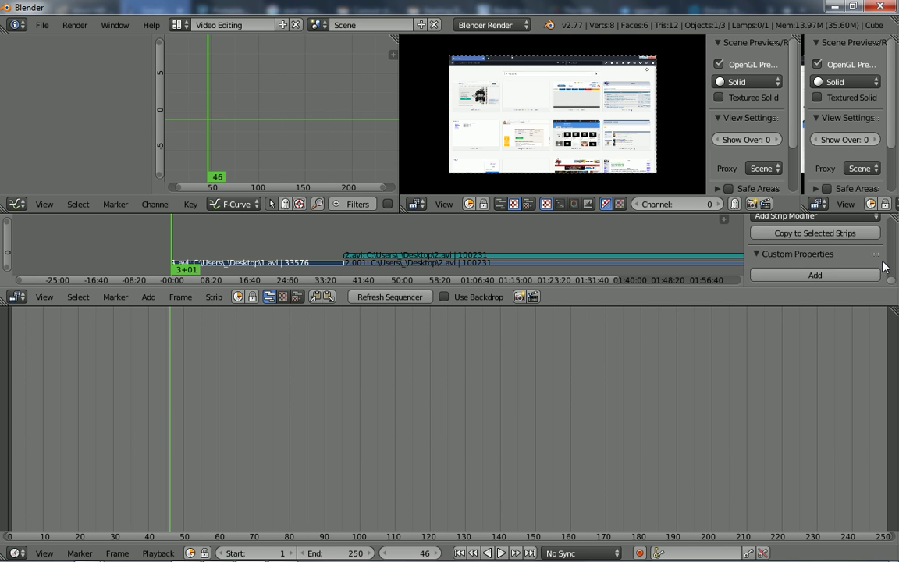
left_click(44, 300)
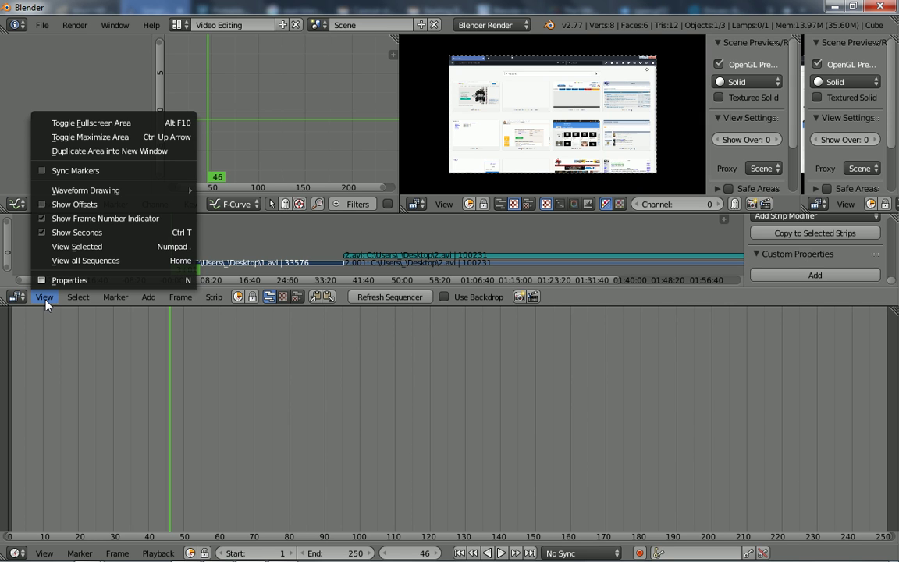
left_click(74, 25)
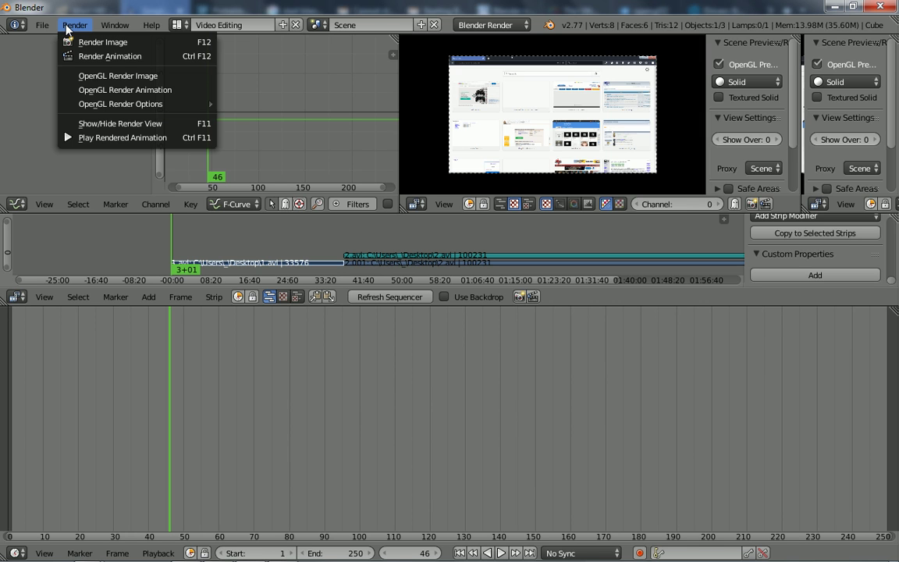
left_click(119, 26)
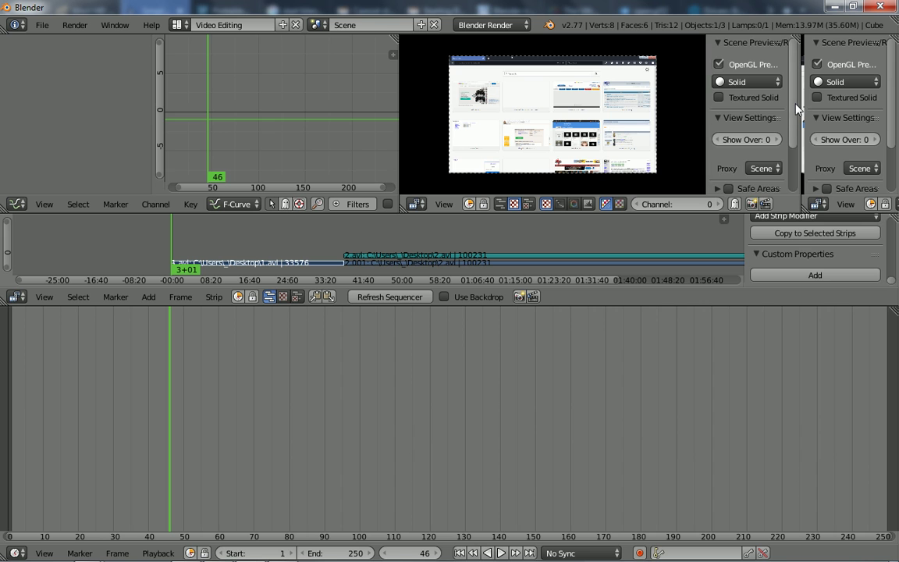
scroll(796, 108, "down", 3)
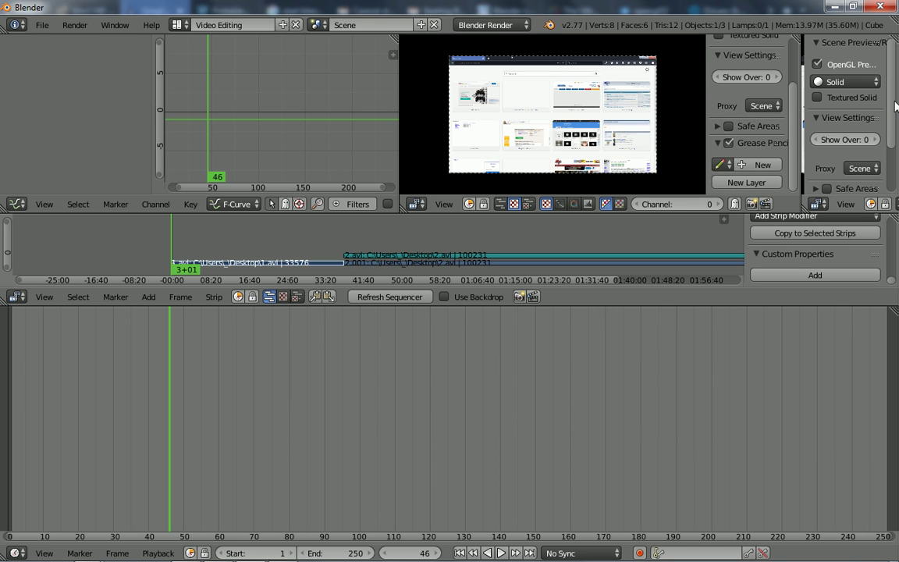
scroll(888, 103, "down", 3)
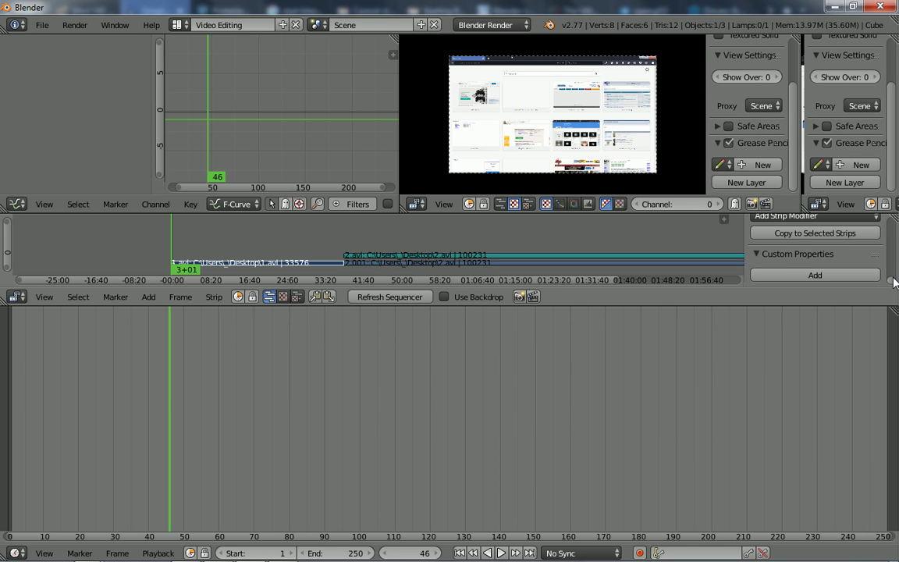
scroll(896, 283, "up", 8)
scroll(896, 282, "up", 5)
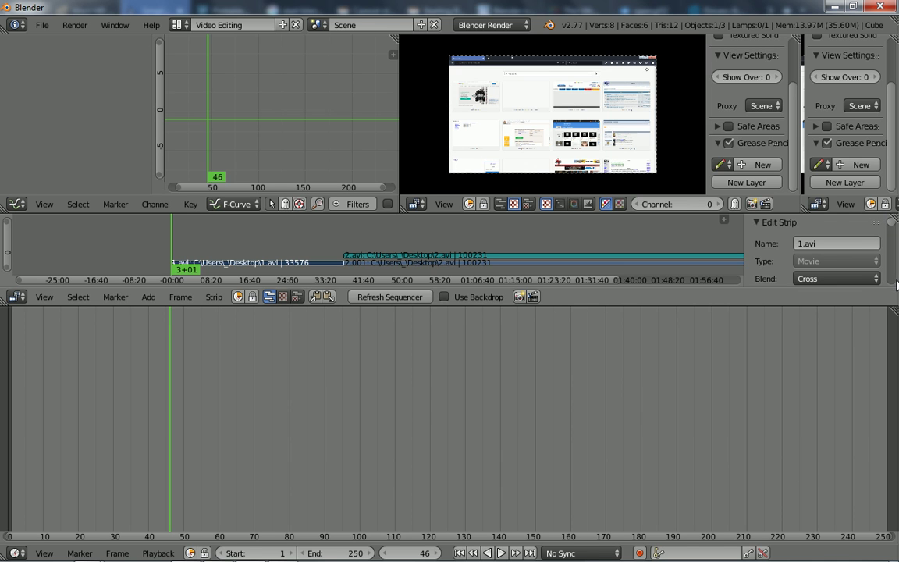
scroll(894, 281, "down", 3)
scroll(894, 278, "down", 3)
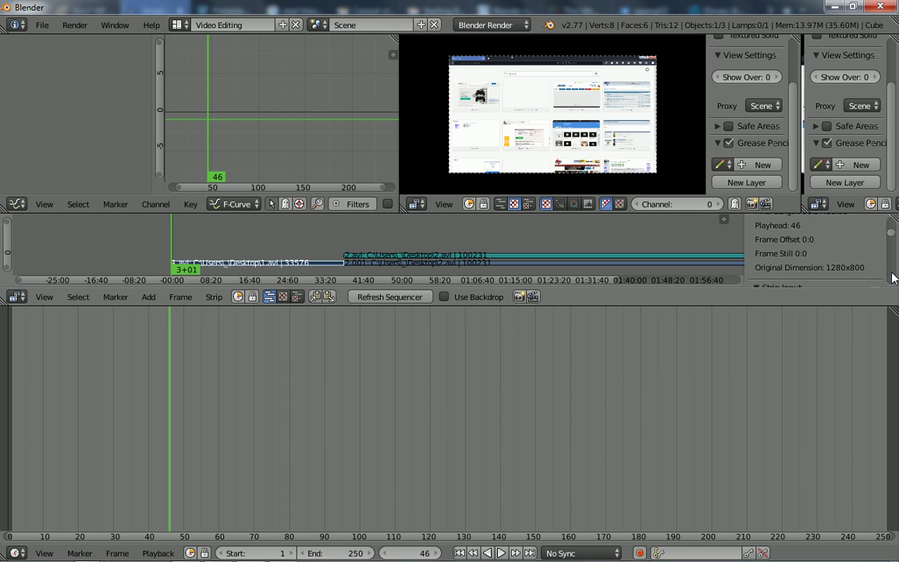
scroll(894, 278, "down", 3)
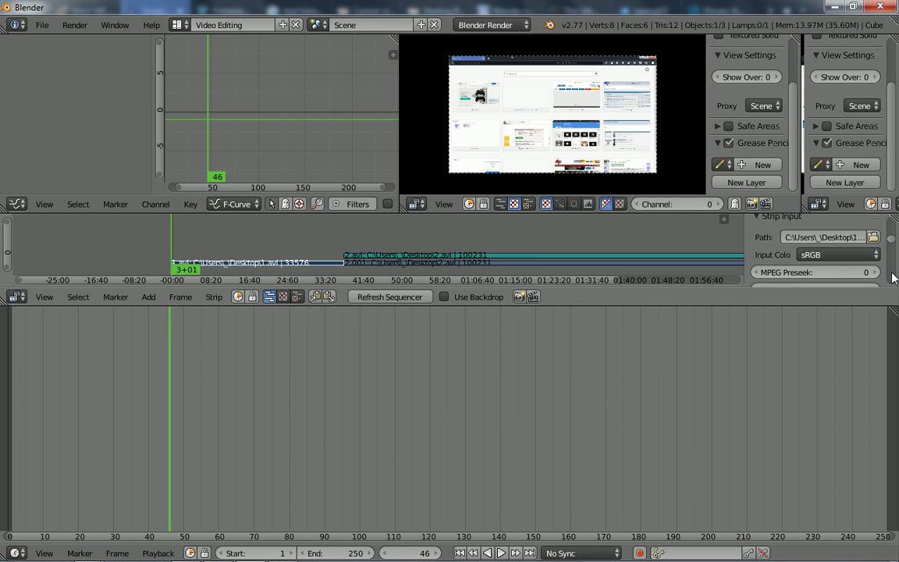
scroll(895, 278, "down", 3)
scroll(894, 278, "down", 2)
scroll(894, 278, "down", 2)
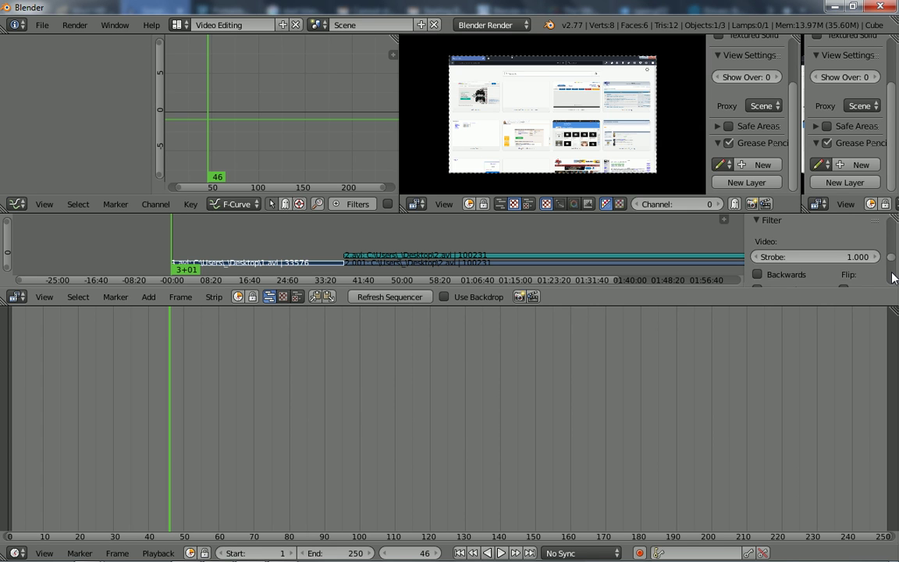
scroll(895, 278, "down", 2)
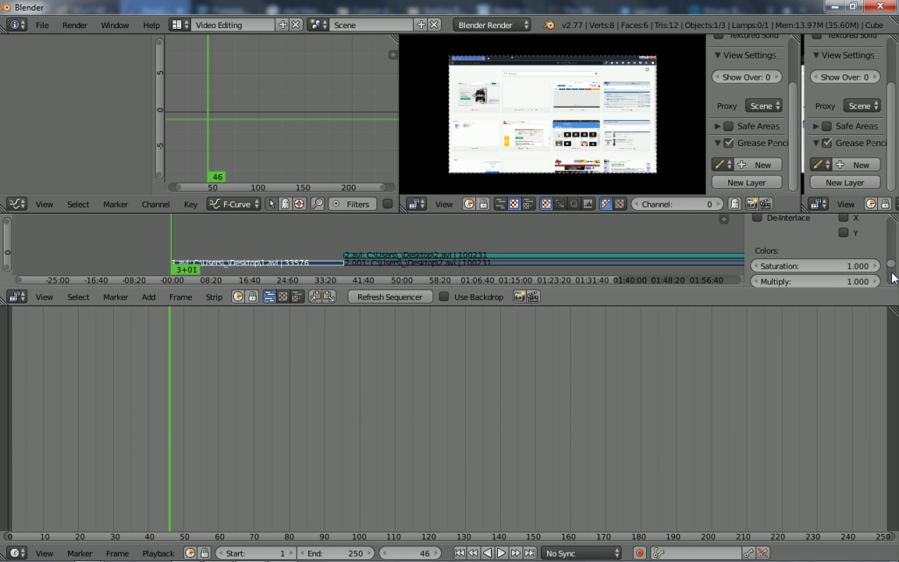
scroll(895, 278, "down", 2)
scroll(896, 276, "down", 1)
scroll(895, 274, "down", 1)
scroll(896, 276, "down", 1)
scroll(895, 278, "down", 1)
scroll(895, 280, "down", 1)
scroll(895, 282, "down", 2)
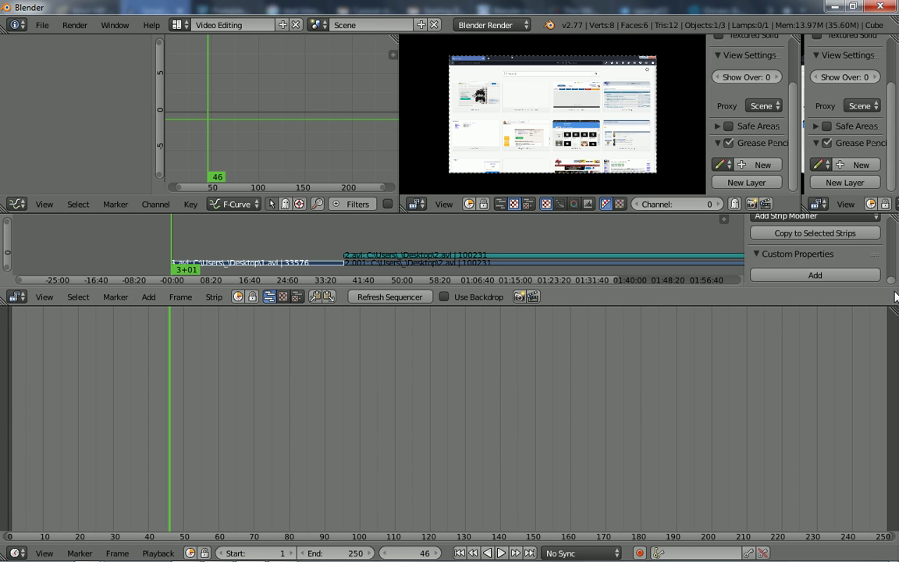
Try Play Rendered Animation from the Render menu, then look through the Window menu
left_click(76, 25)
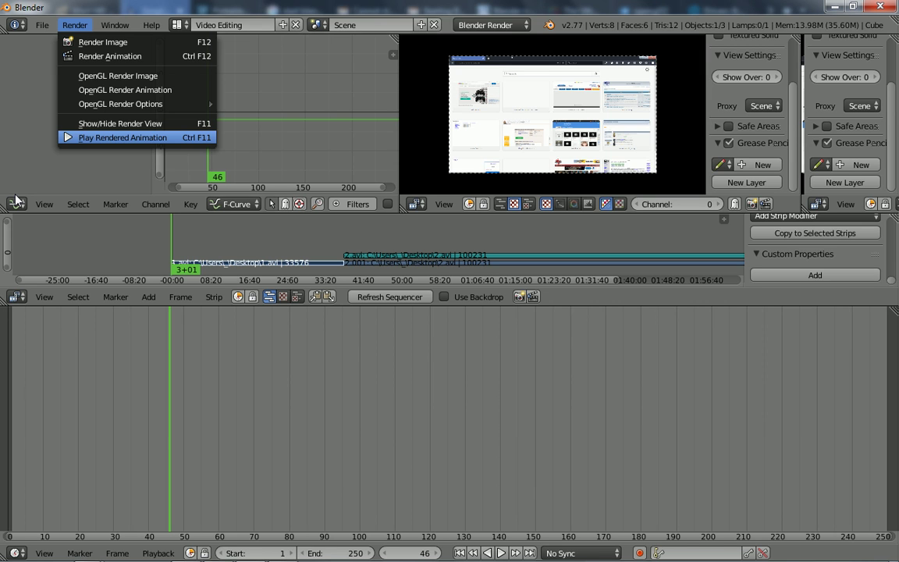
key("Return")
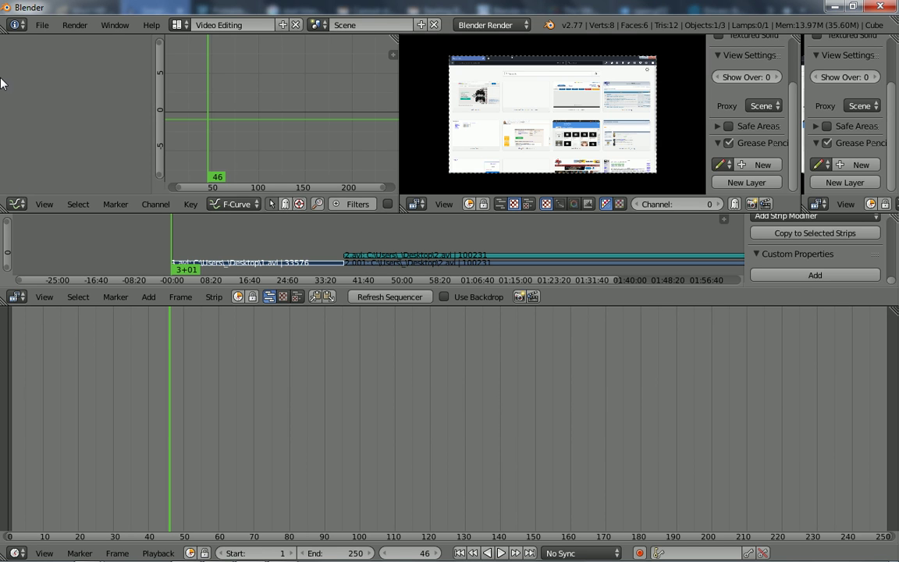
left_click(117, 26)
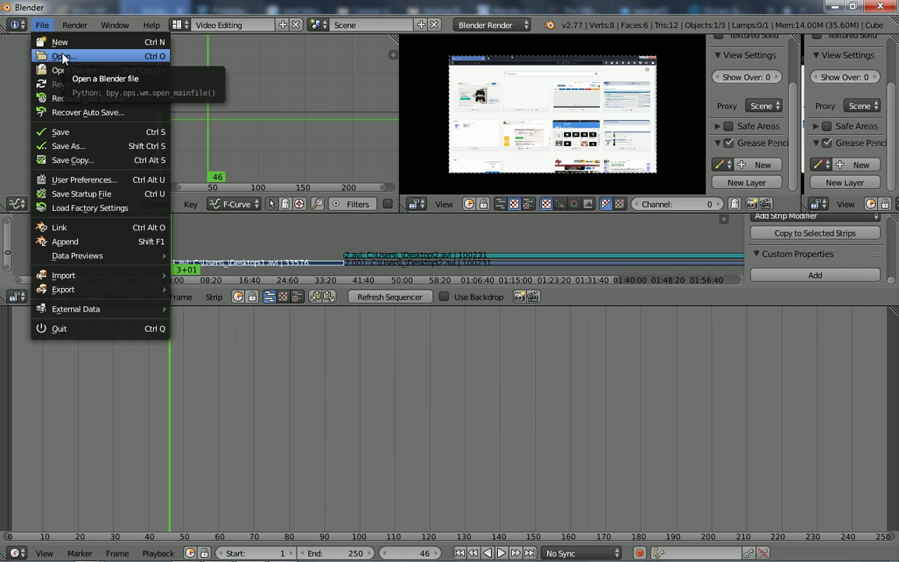
key("Escape")
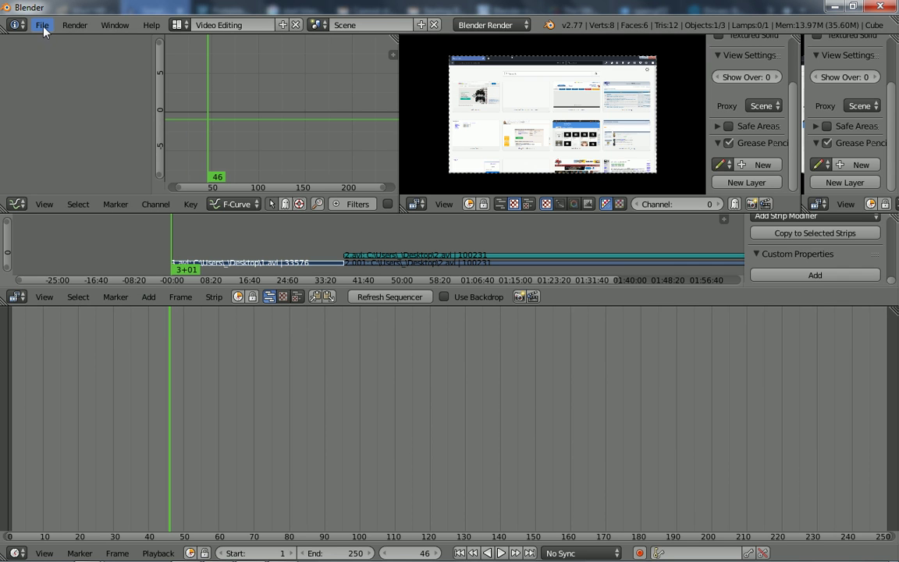
left_click(45, 26)
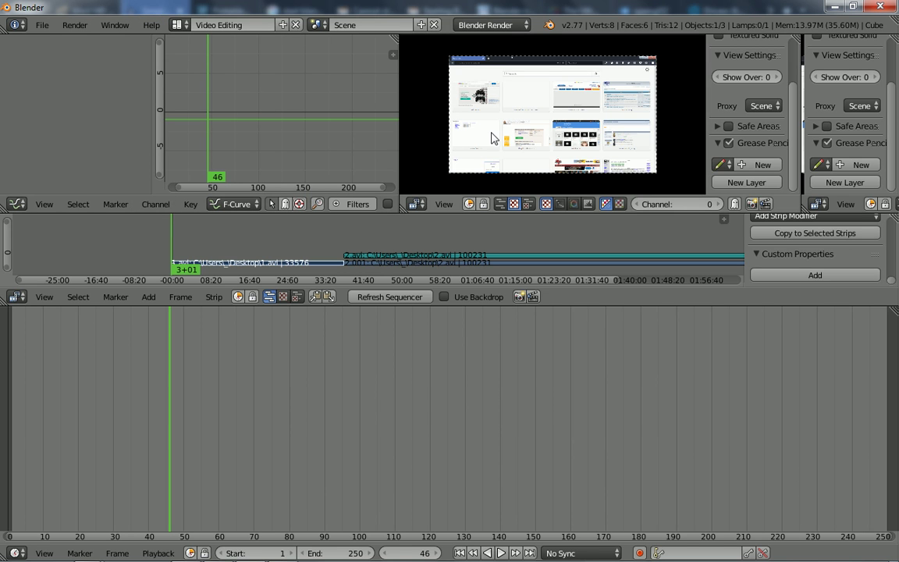
left_click(527, 27)
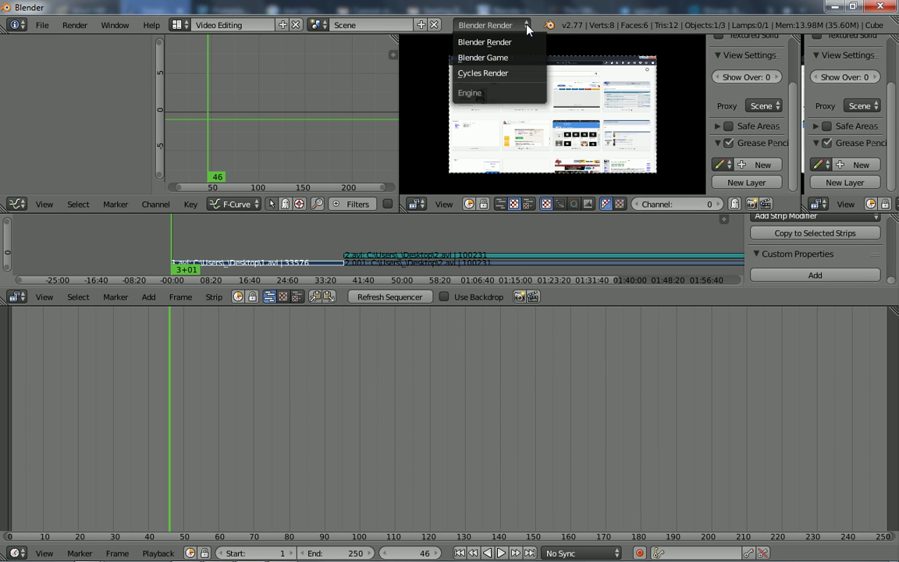
left_click(527, 27)
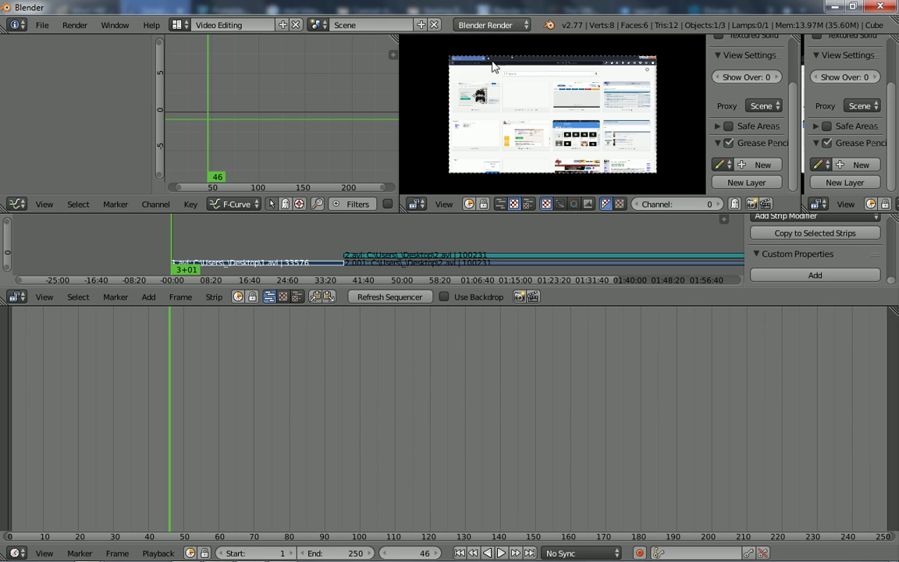
left_click(212, 301)
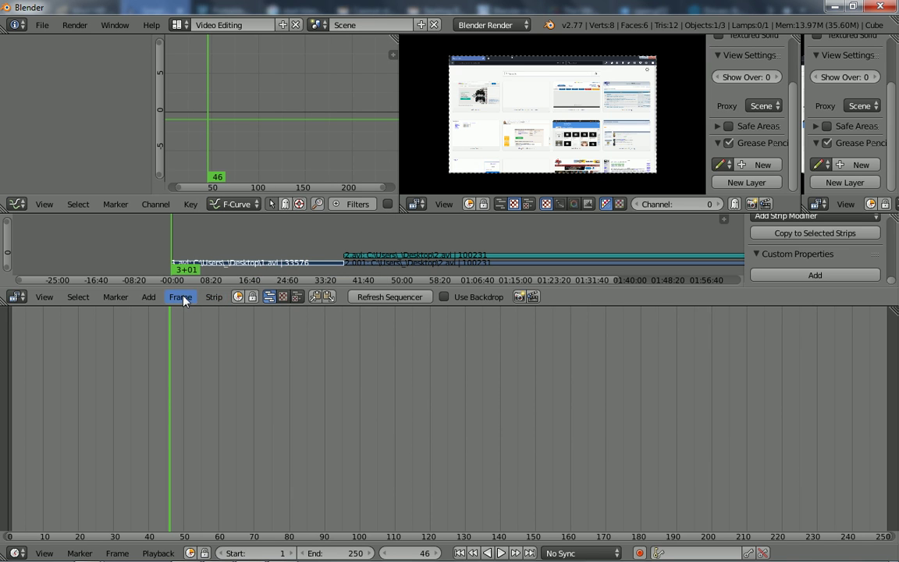
Browse the Frame, Add, File and Help menus, then set the current frame to 122
left_click(180, 297)
left_click(149, 297)
left_click(46, 27)
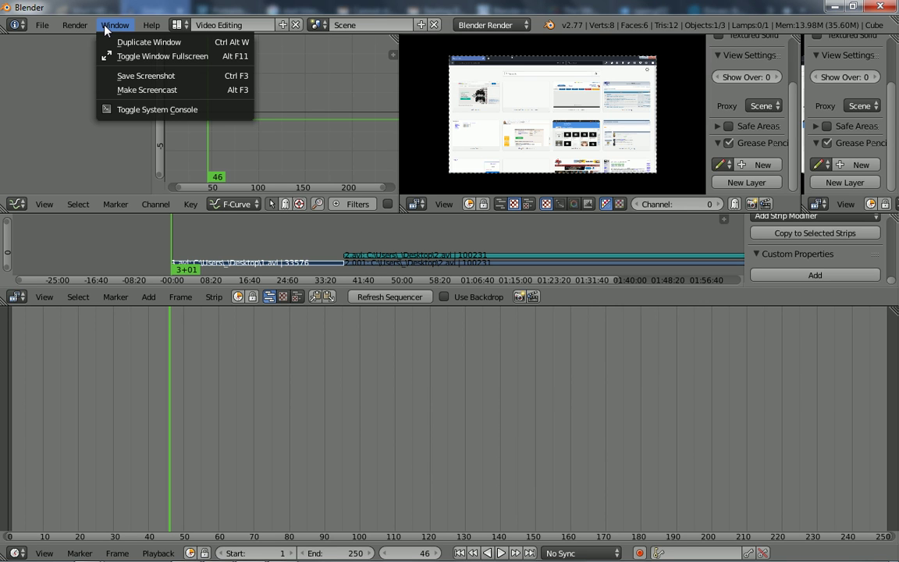
left_click(152, 25)
left_click(154, 25)
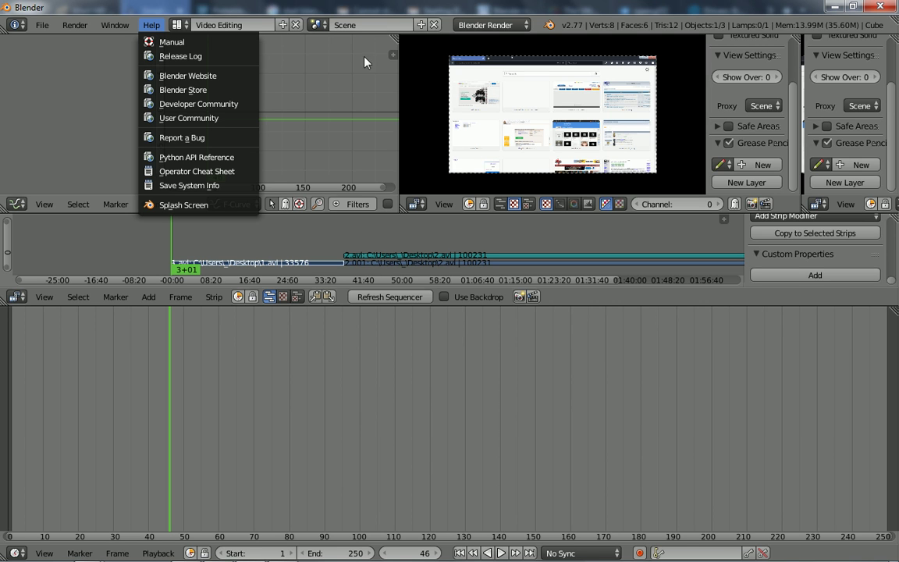
left_click(437, 454)
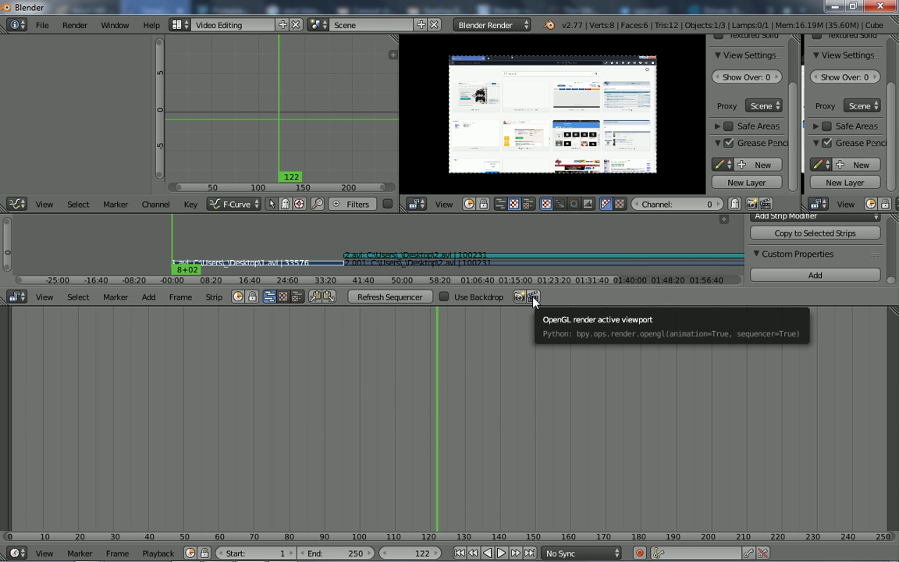
Switch to the Firefox tutorial's Output section on file path and format
key("alt+Tab")
key("alt+Tab")
key("alt+Tab")
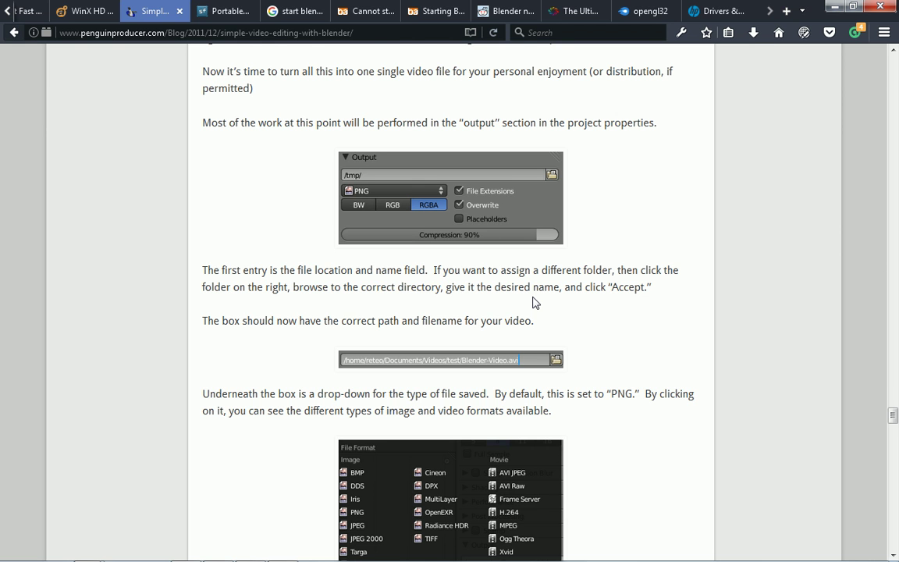
Read the tutorial's Output and File Format section down to its Xvid choice, then return to Blender
scroll(536, 302, "up", 6)
scroll(536, 302, "down", 4)
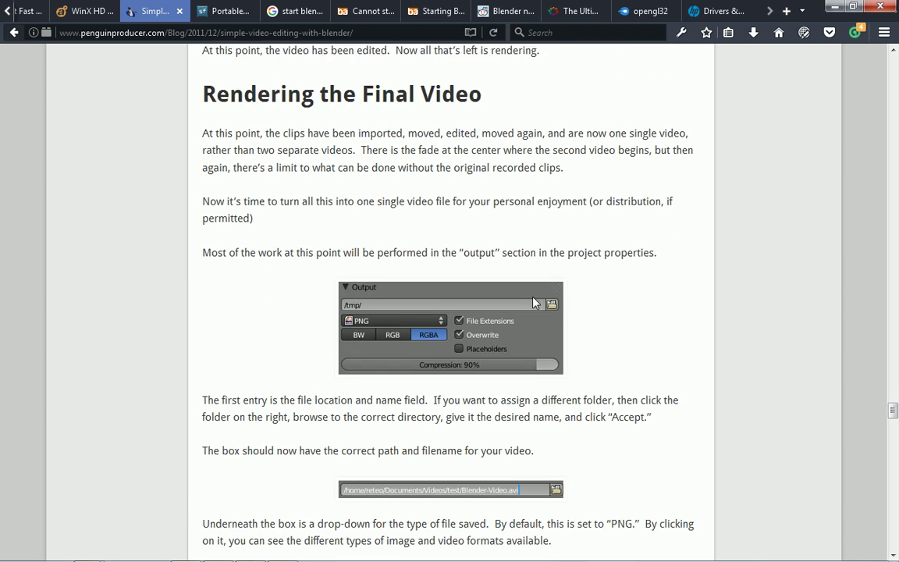
scroll(536, 302, "down", 1)
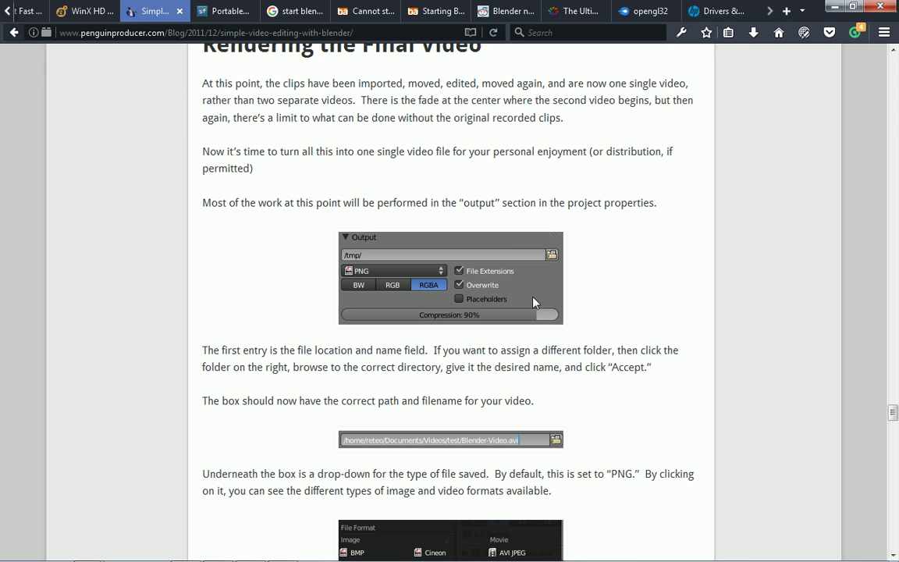
scroll(536, 302, "down", 1)
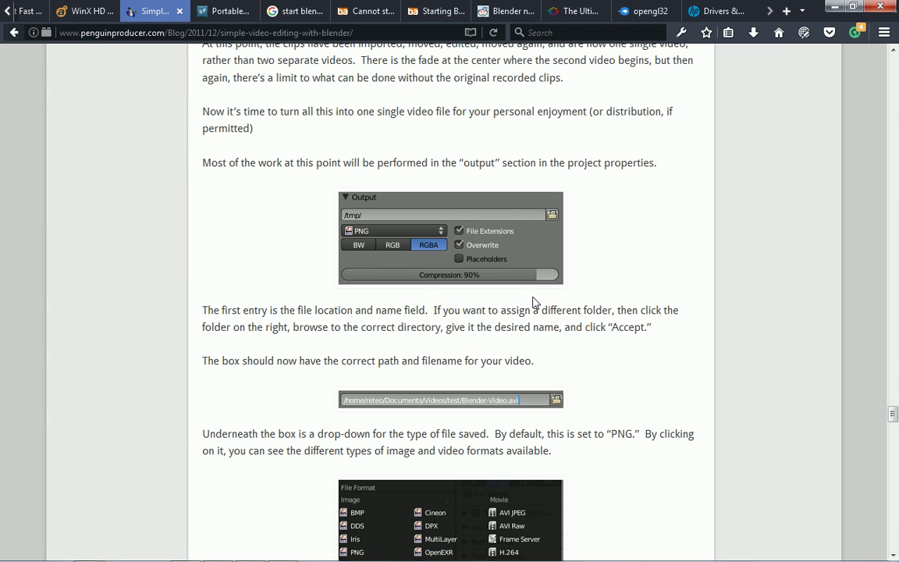
scroll(535, 302, "down", 1)
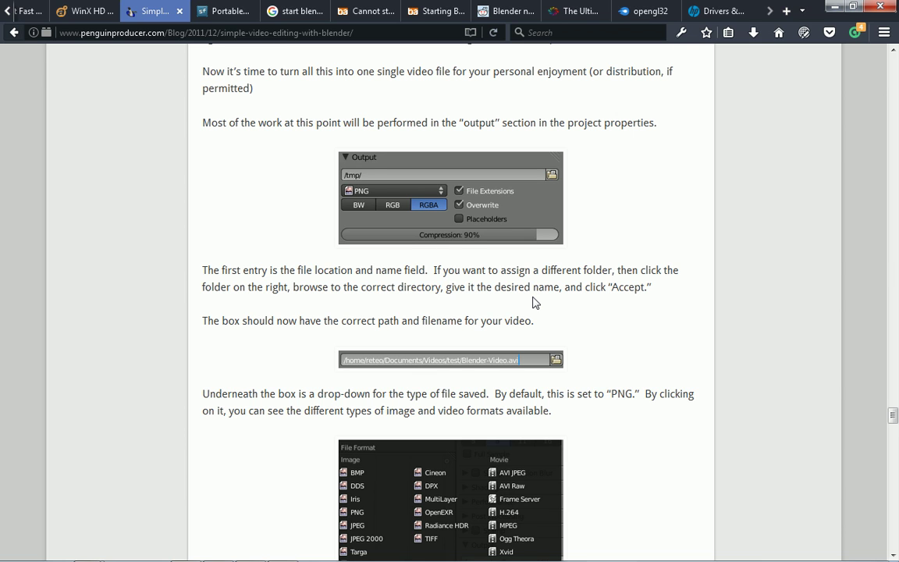
scroll(536, 302, "down", 1)
scroll(535, 302, "down", 1)
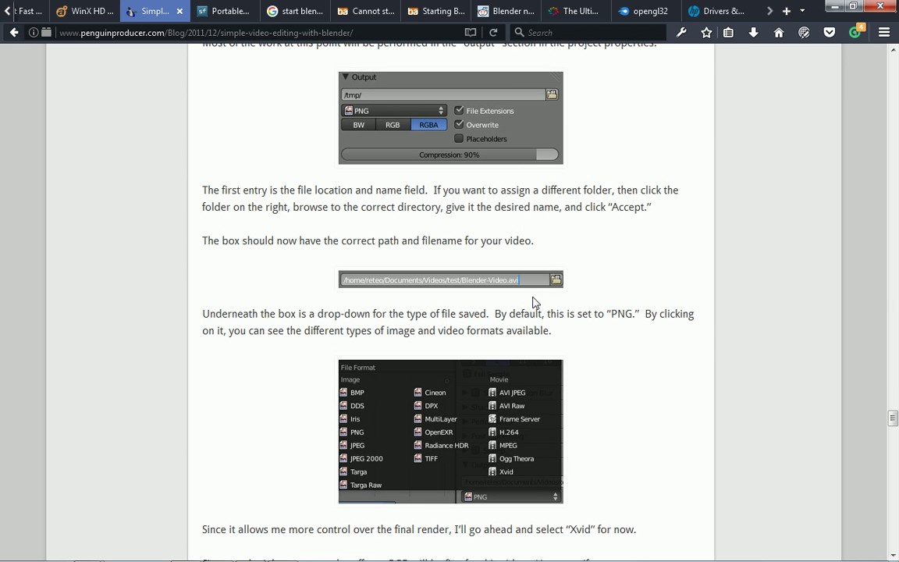
key("alt+Tab")
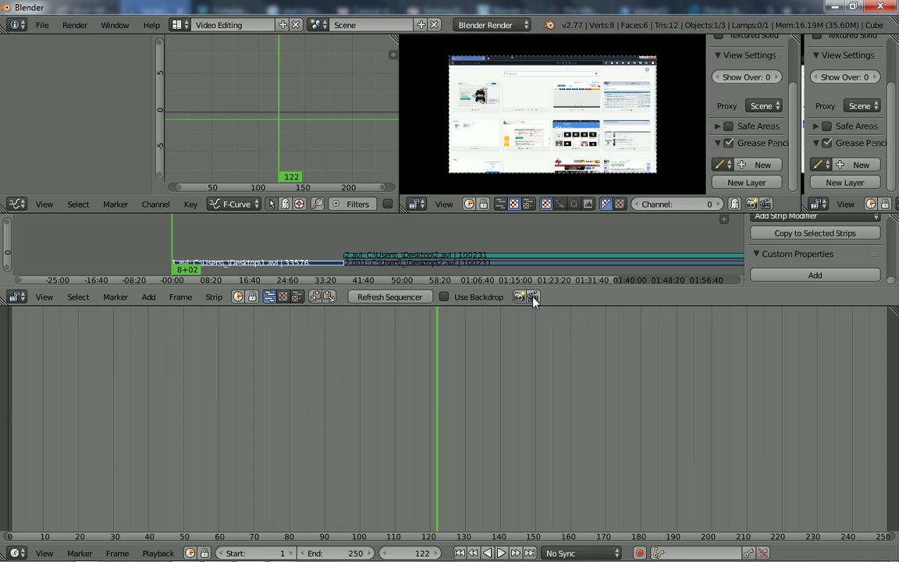
Render the animation with Ctrl+F12, writing PNG frames to C:\tmp
key("ctrl+F12")
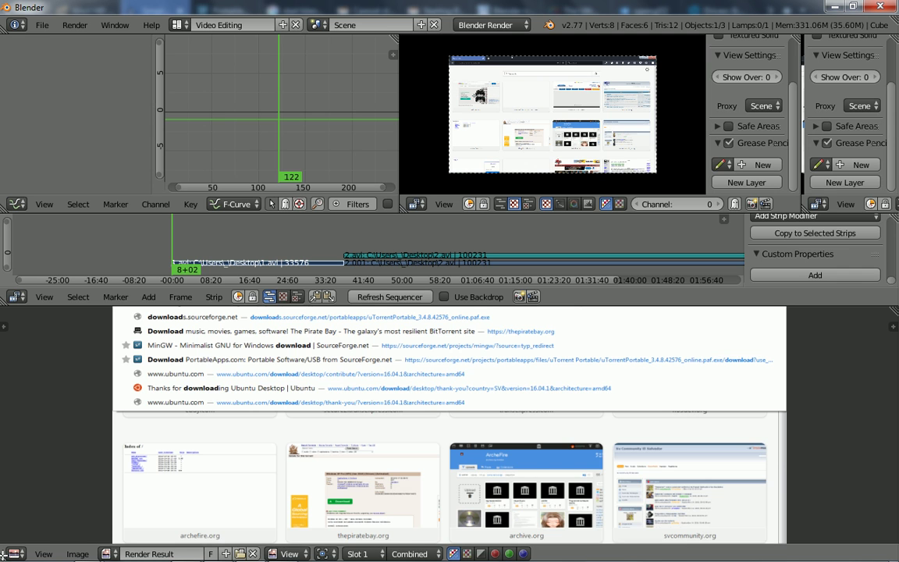
Split the Image Editor into stacked views, then split the top and squeeze its left piece to a sliver
mouse_move(4, 554)
left_mouse_down()
mouse_move(227, 373)
mouse_move(218, 407)
left_mouse_up()
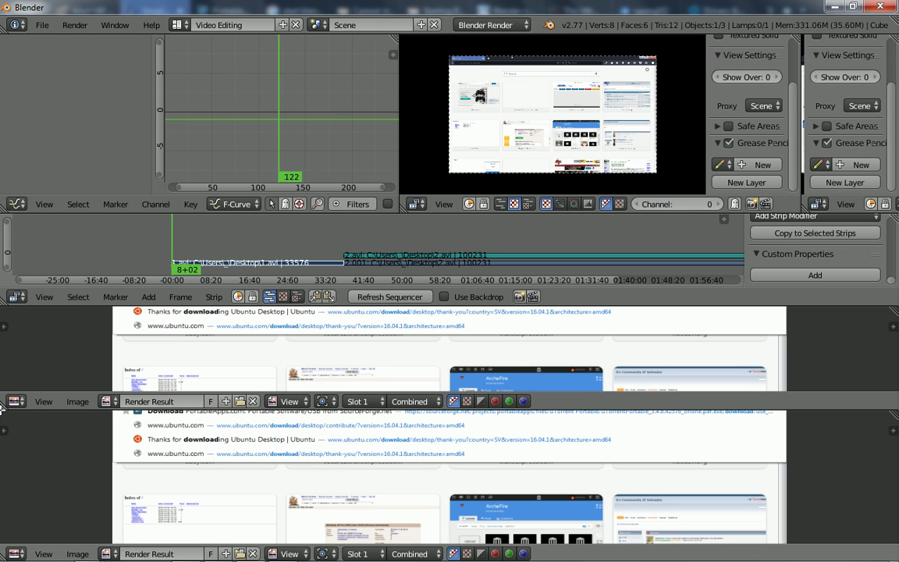
left_click_drag(4, 405, 199, 358)
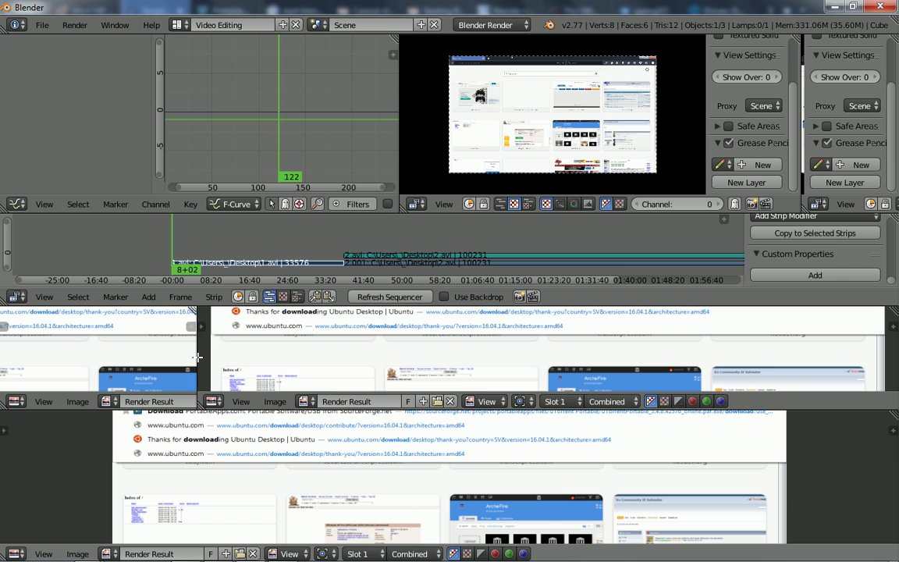
left_click_drag(198, 358, 90, 356)
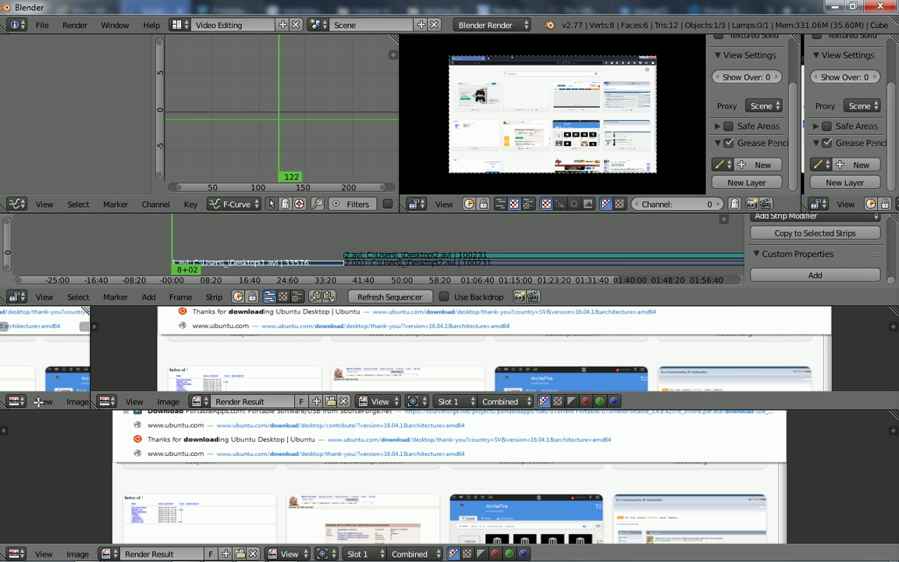
left_click_drag(38, 401, 23, 399)
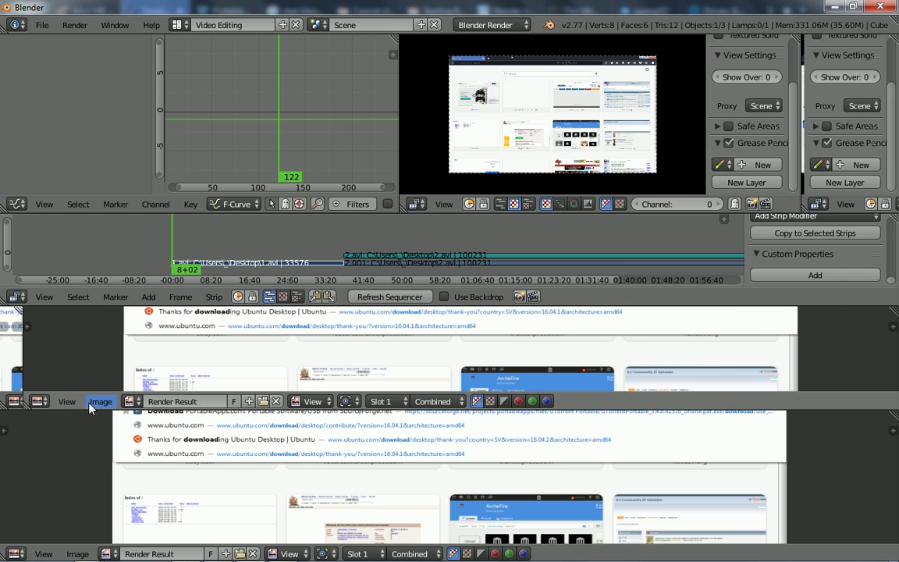
Start renaming the Render Result image, cancel it, and open the image list
left_click(210, 399)
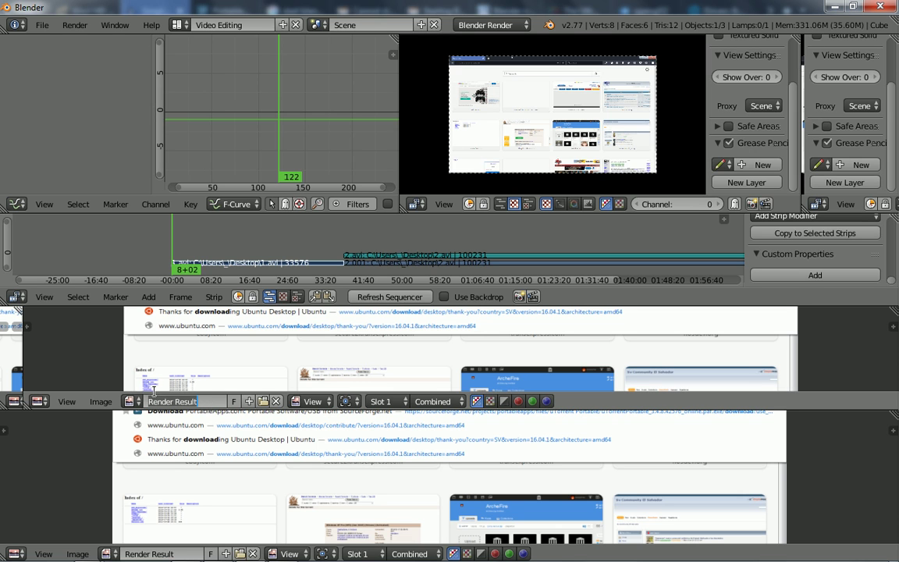
key("Escape")
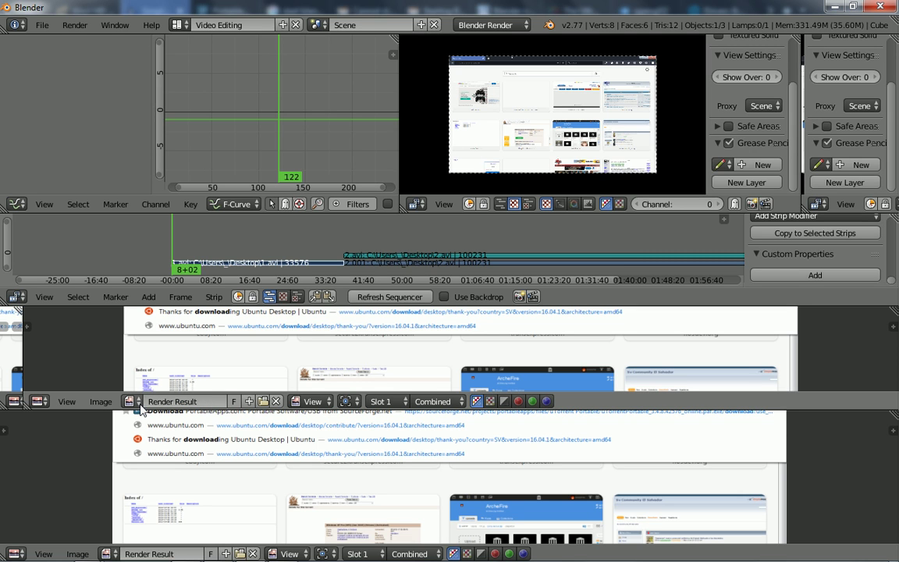
left_click(138, 402)
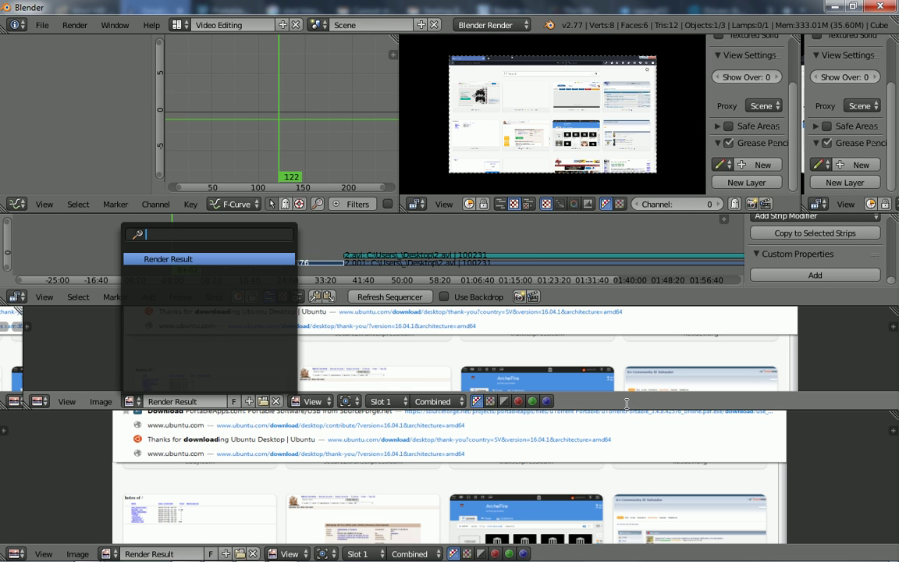
key("Escape")
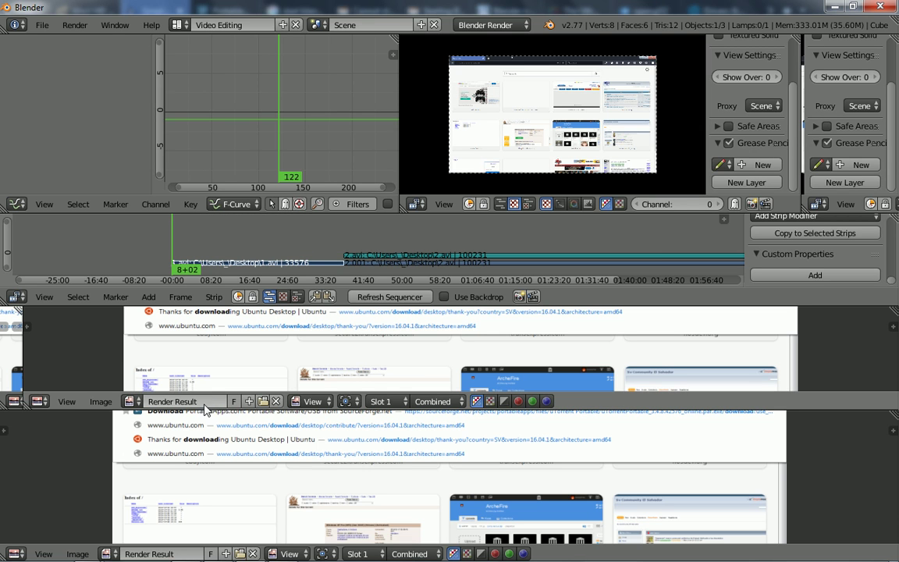
left_click(203, 402)
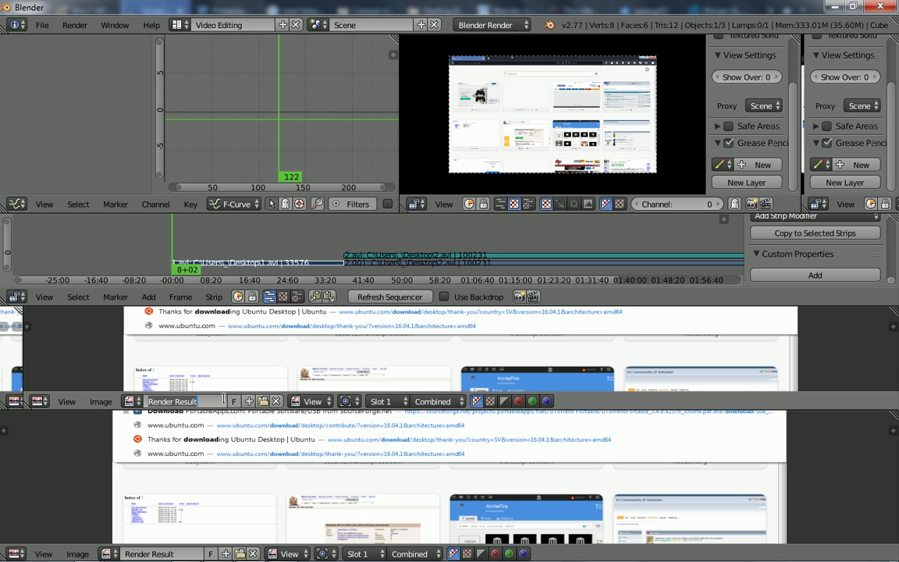
Select the image name and open the image browse and options lists
key("ctrl+a")
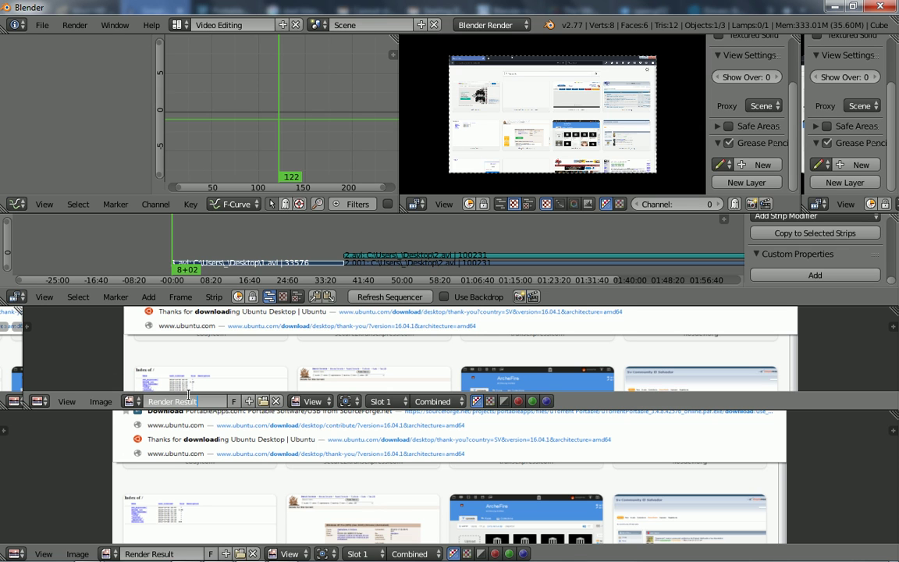
left_click(133, 402)
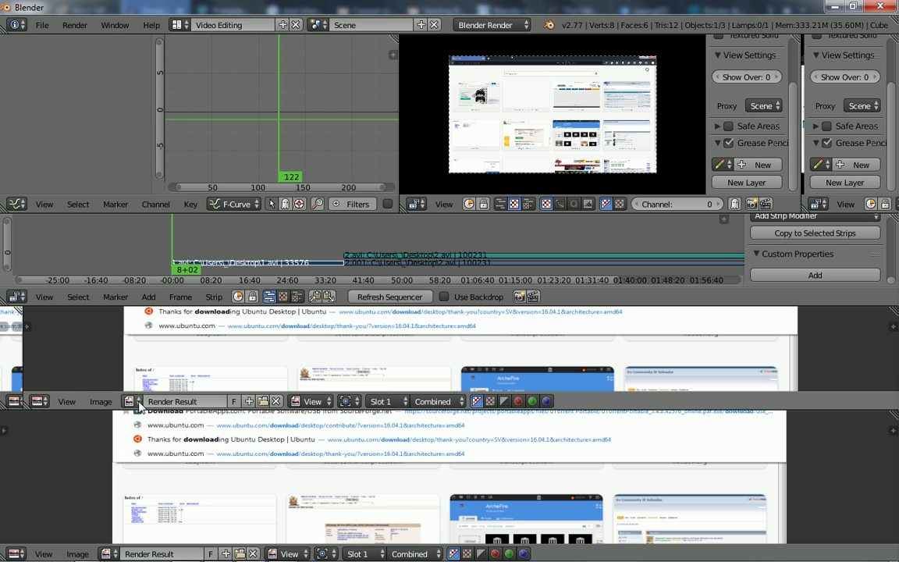
left_click(133, 401)
left_click(100, 402)
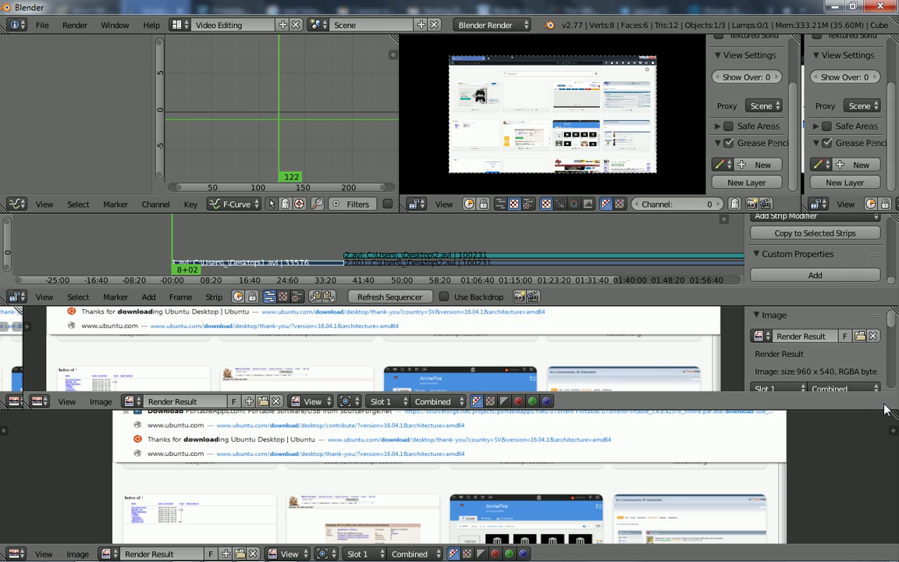
Enlarge the upper render view and toggle Game Properties in the sidebar showing Render Result at 960 x 540
left_click_drag(895, 408, 885, 533)
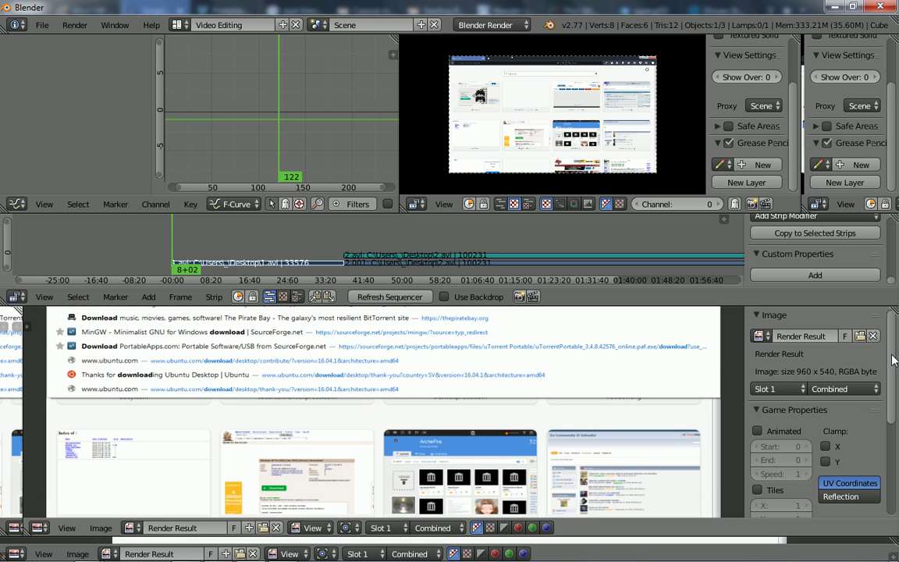
left_click(792, 414)
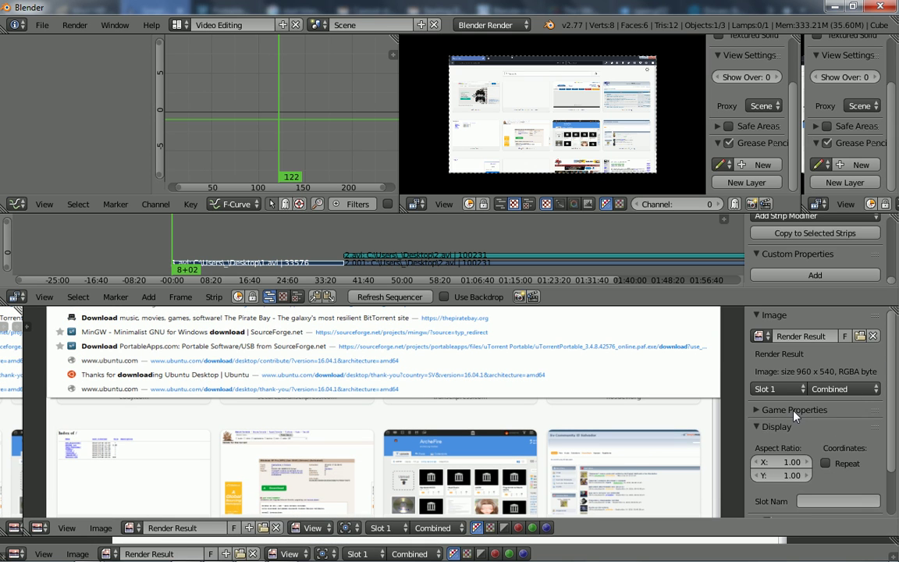
left_click(793, 414)
left_click(793, 412)
scroll(879, 460, "down", 2)
scroll(888, 490, "down", 1)
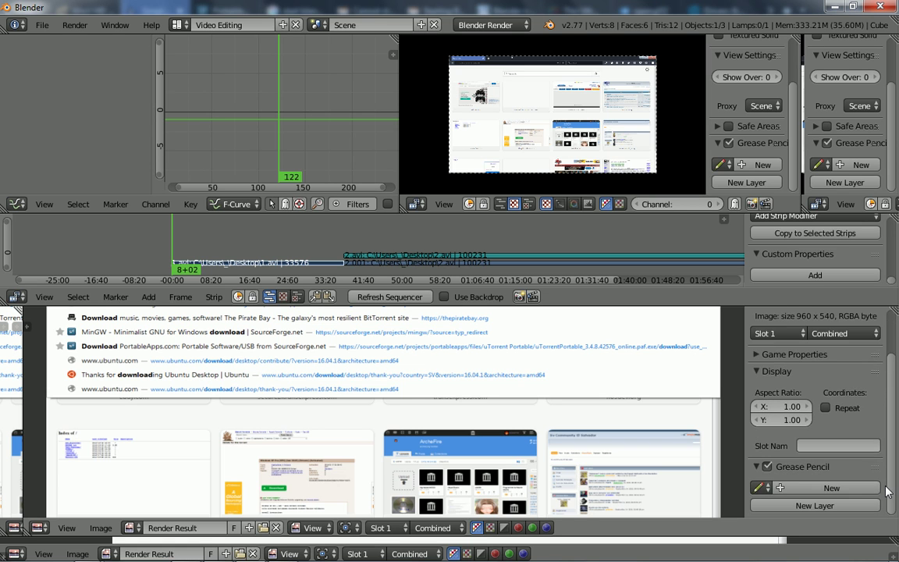
scroll(883, 406, "up", 3)
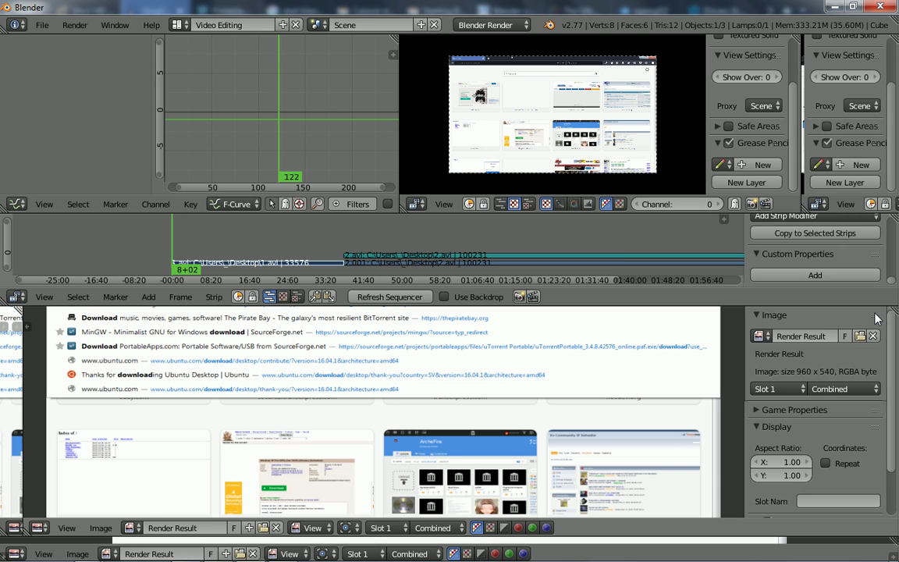
left_click(756, 412)
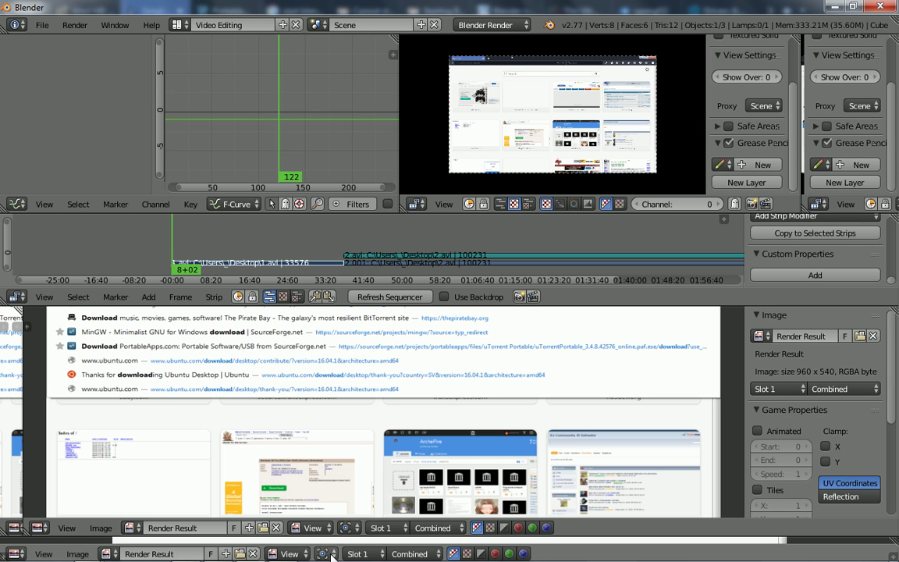
left_click(43, 529)
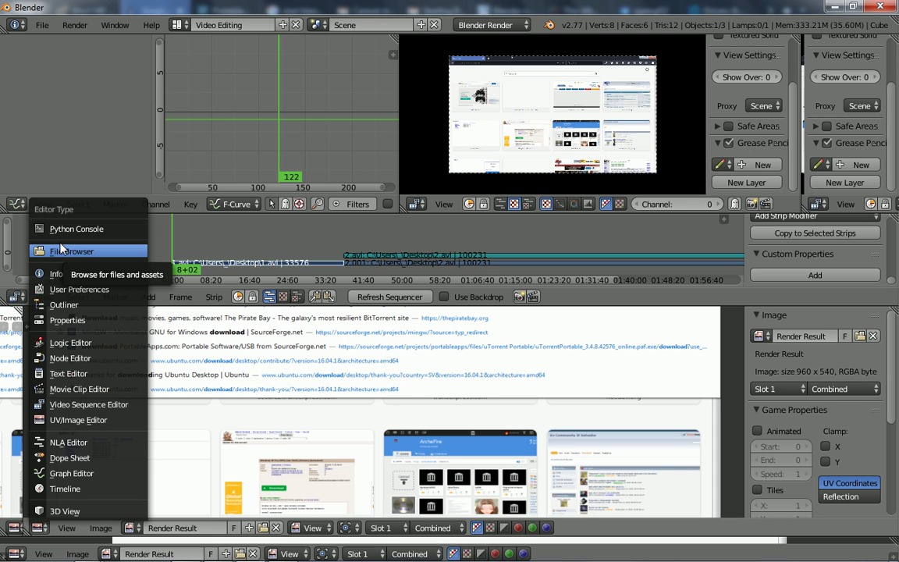
Turn the lower area into the Properties editor and glance at the Firefox tutorial
left_click(54, 320)
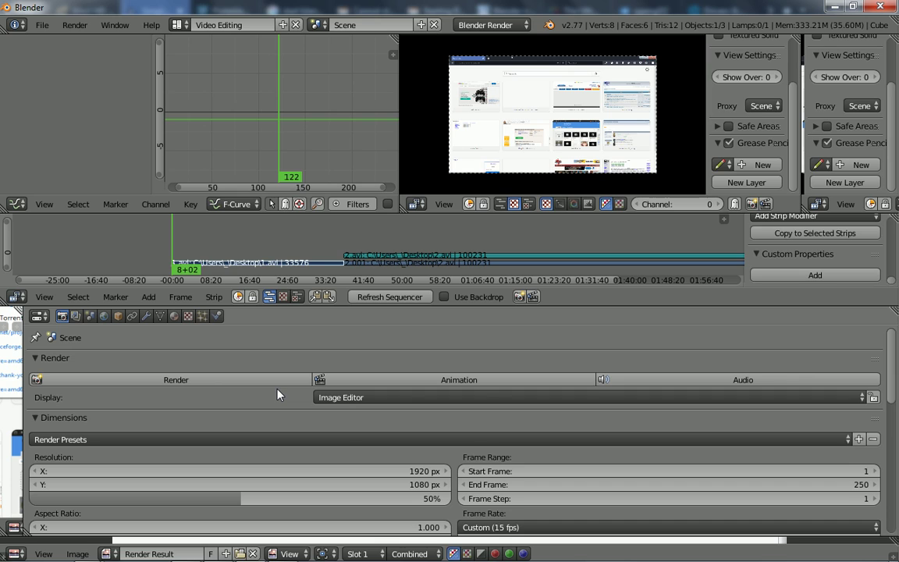
key("alt+Tab")
scroll(279, 396, "up", 3)
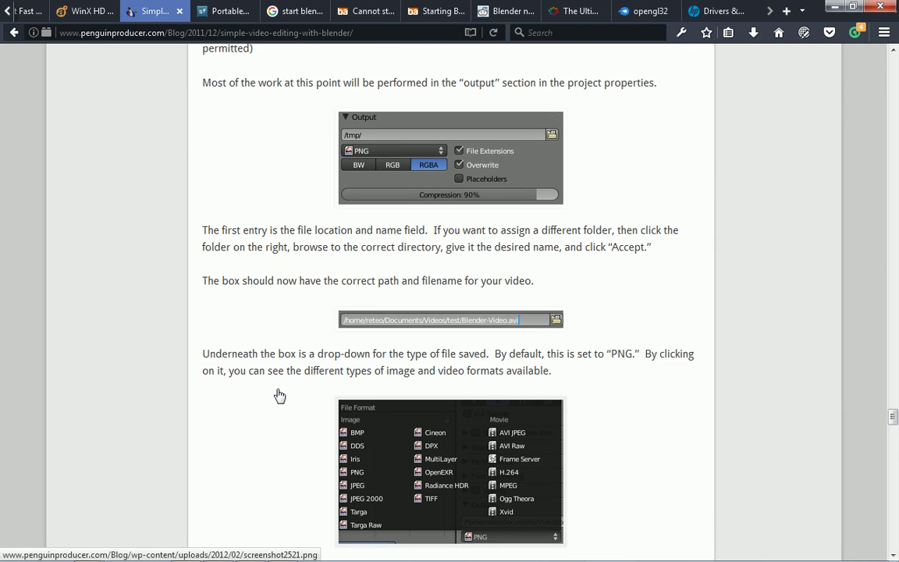
Back in Blender, change the large area into a Movie Clip Editor
key("alt+Tab")
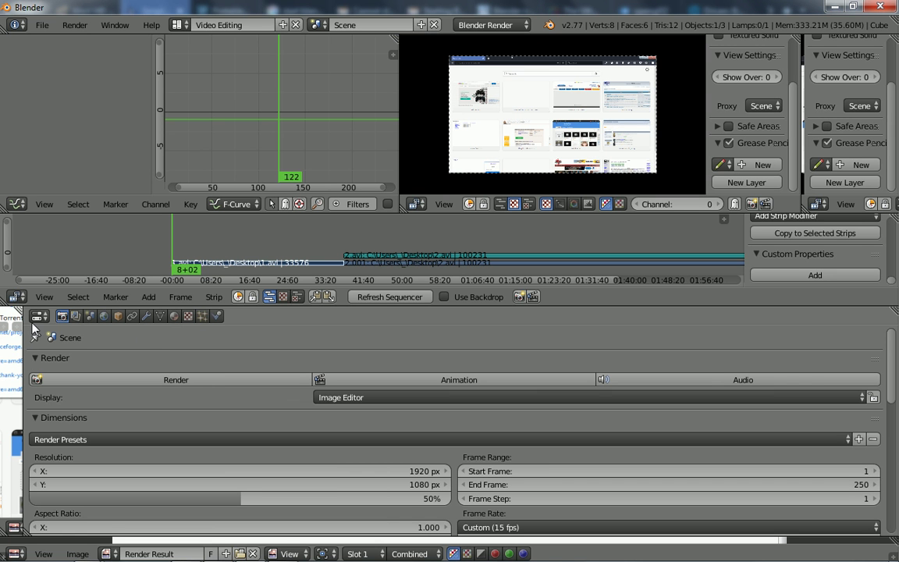
left_click(44, 321)
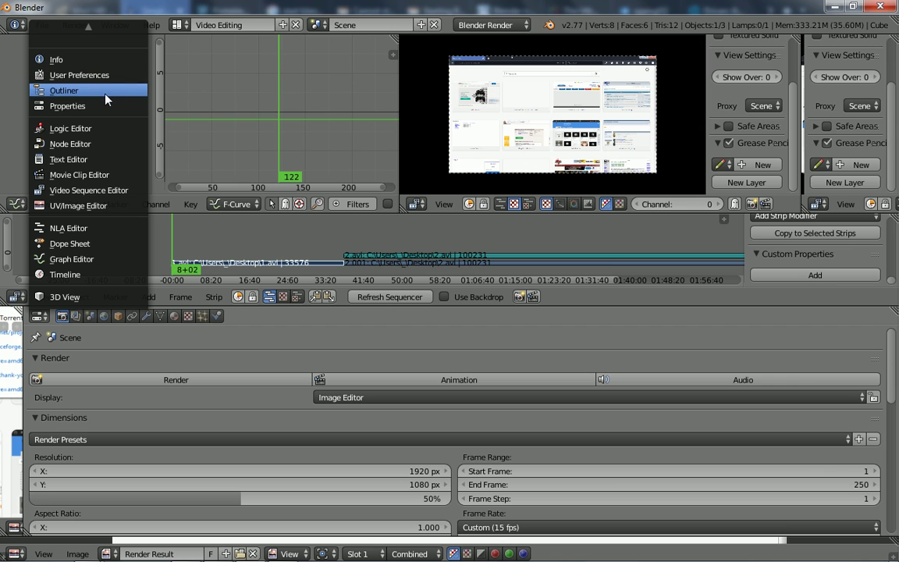
left_click(99, 178)
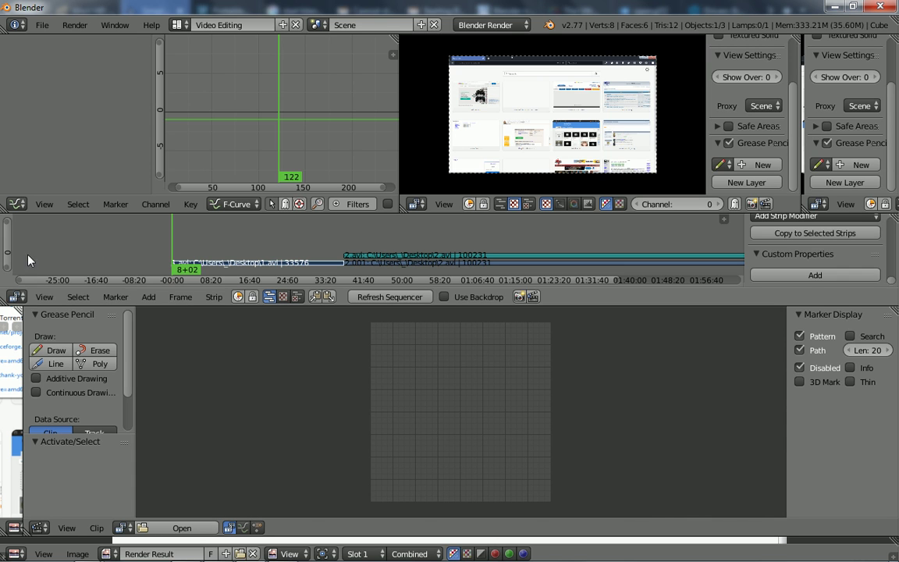
Make the strip area an enlarged File Browser, then Properties showing 1920 x 1080 at 50%, 15 fps
left_click(17, 296)
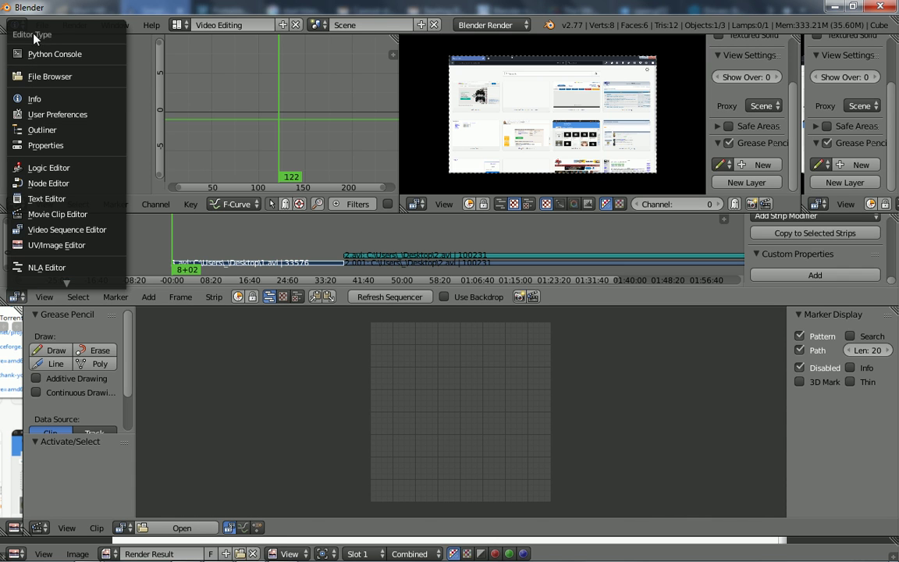
left_click(49, 75)
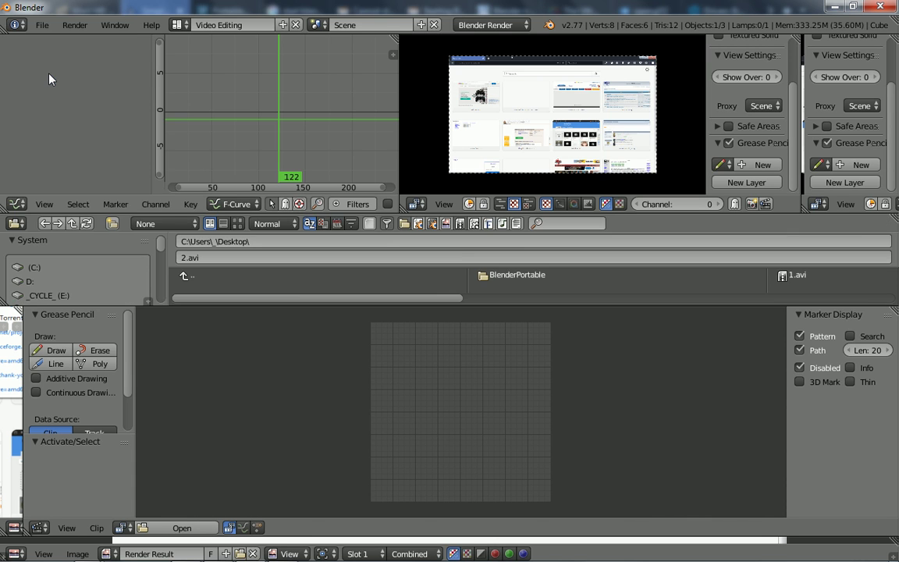
mouse_move(229, 305)
left_mouse_down()
mouse_move(229, 387)
mouse_move(253, 433)
mouse_move(253, 461)
left_mouse_up()
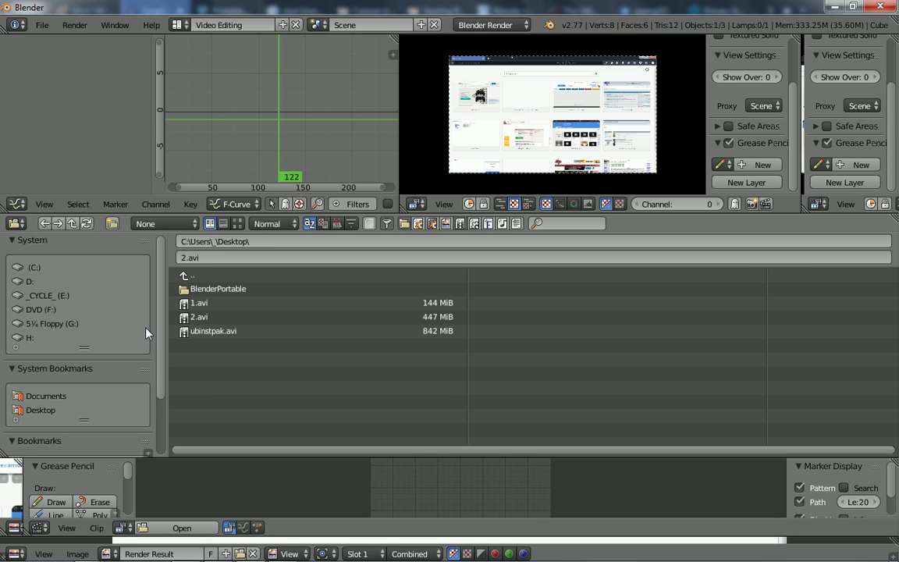
left_click(22, 225)
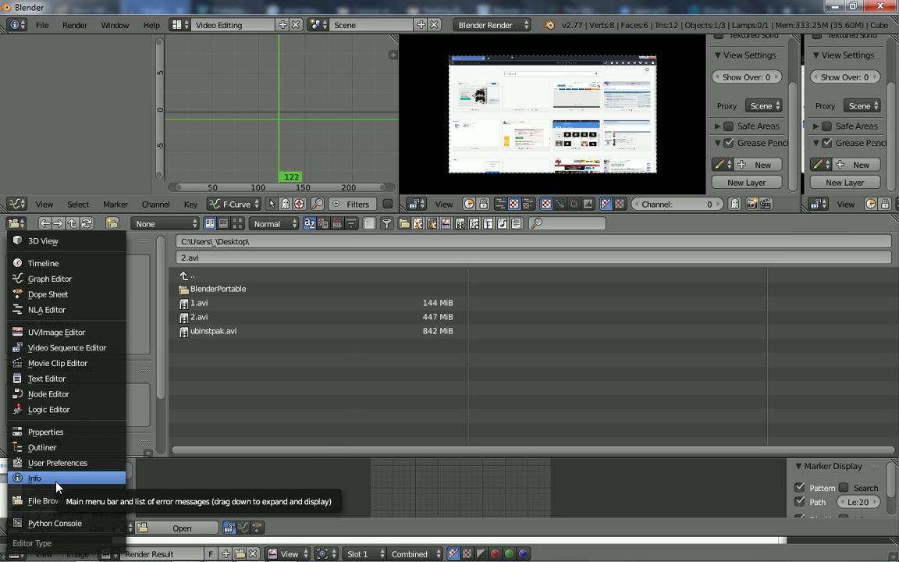
left_click(64, 439)
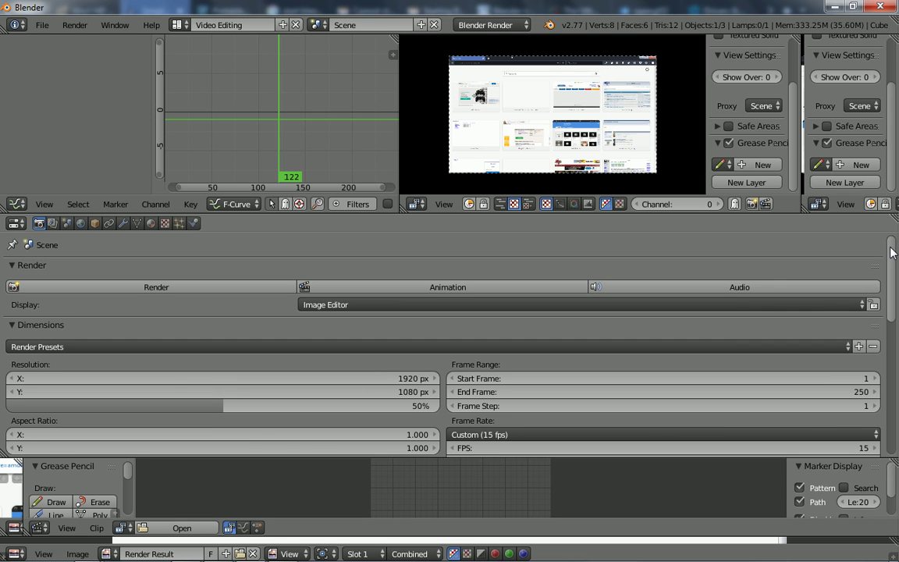
Set the render Resolution % to 100
scroll(892, 251, "down", 3)
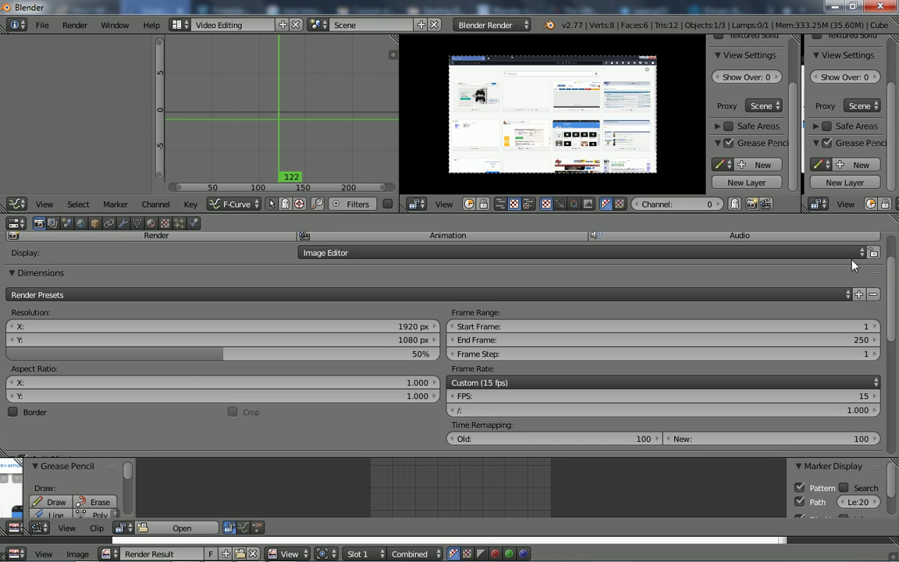
left_click(380, 354)
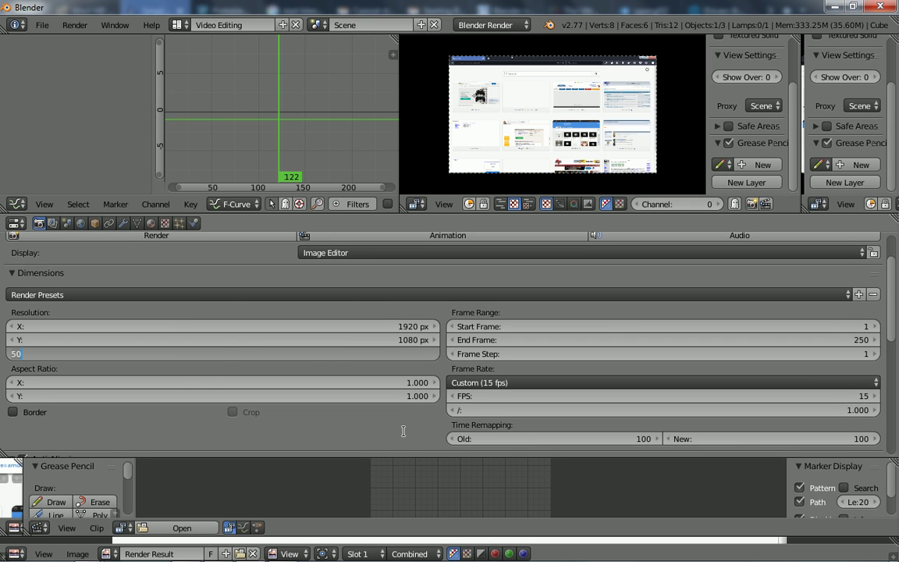
type("100")
key("Return")
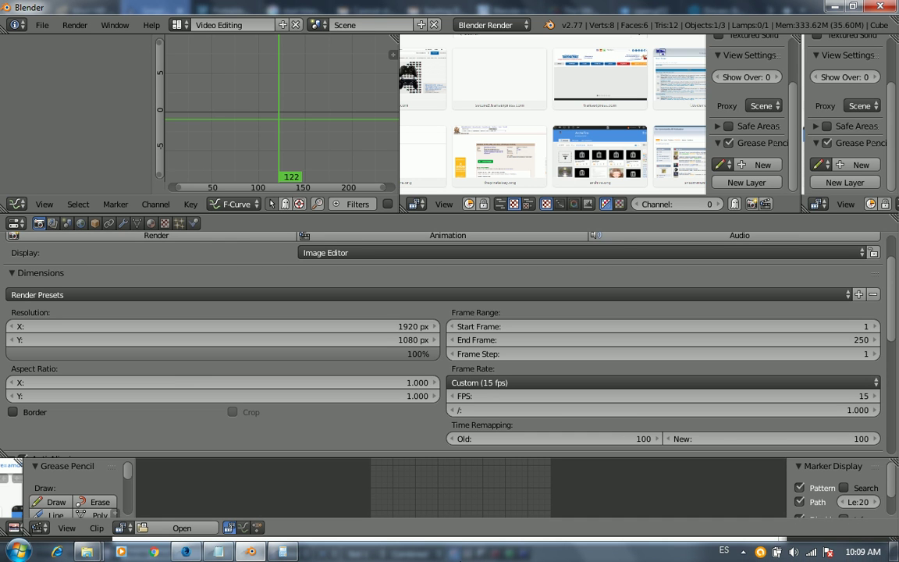
Expand the hidden system tray icons, rearrange them, then close the popup
left_click(742, 552)
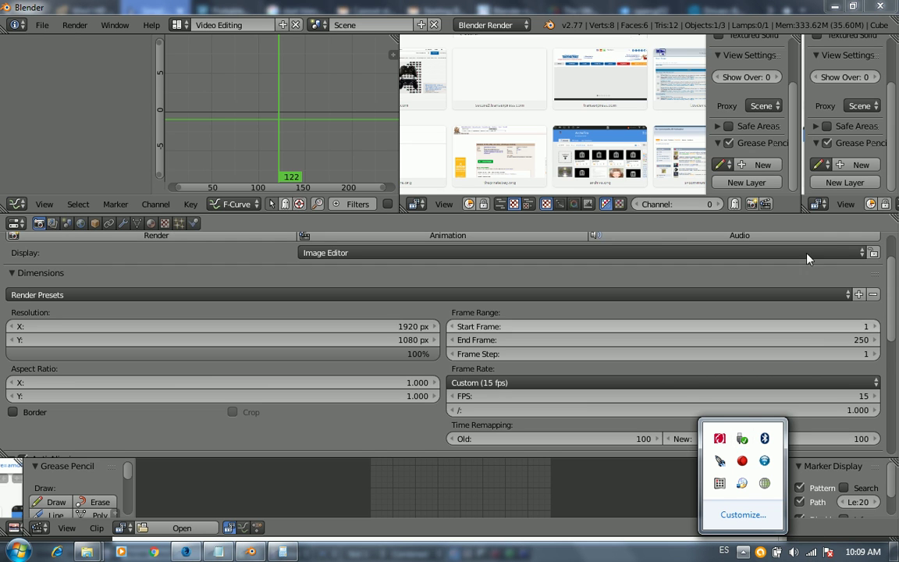
left_click_drag(892, 98, 894, 76)
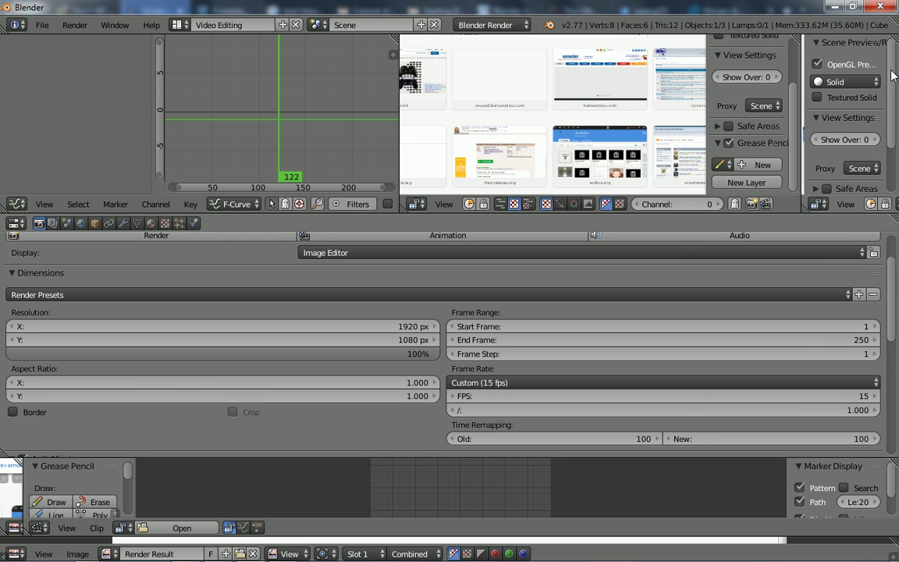
left_click_drag(796, 106, 798, 64)
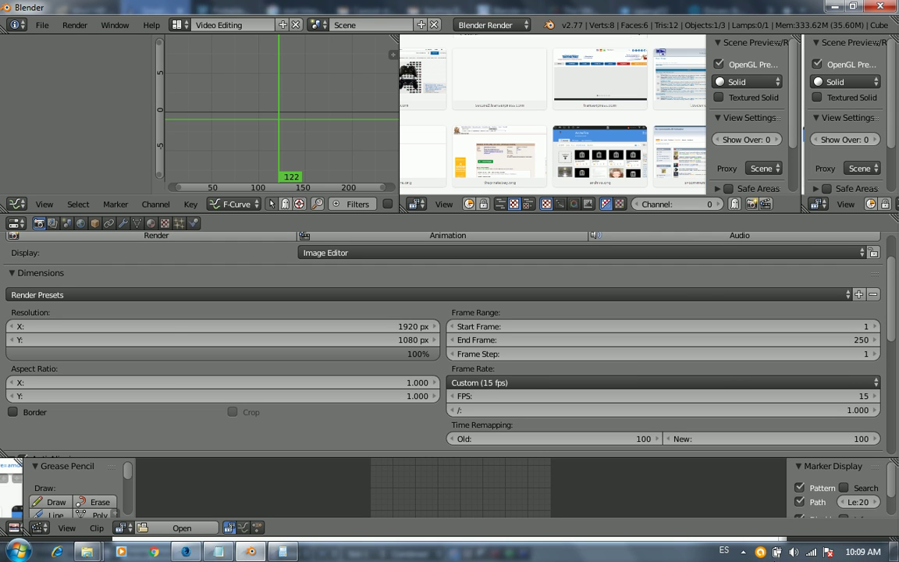
left_click(741, 550)
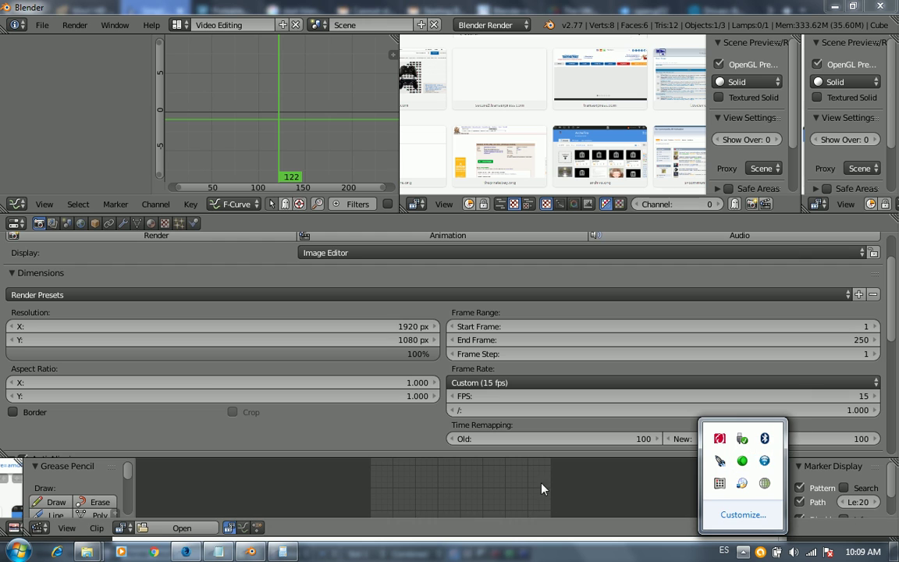
left_click(496, 557)
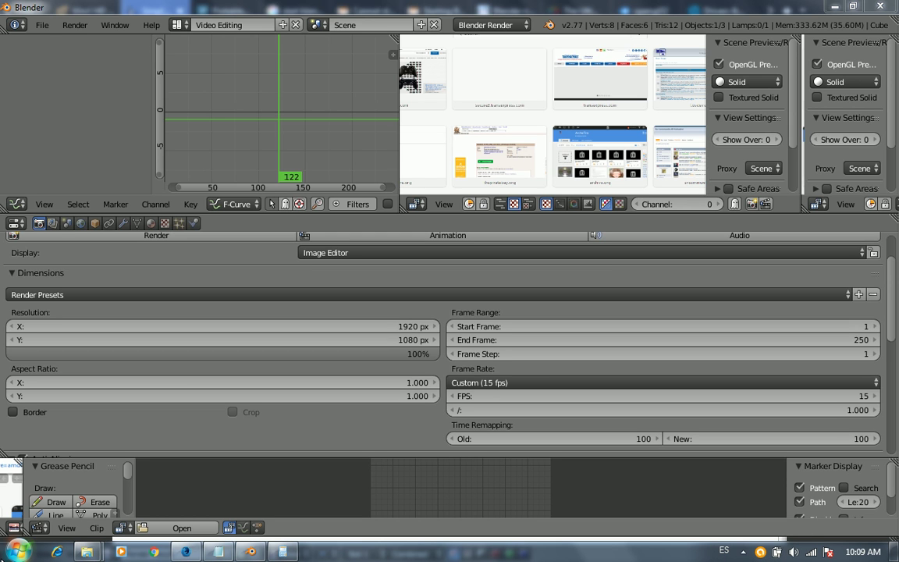
Run desk.cpl to bring up Windows Screen Resolution, showing 1280 × 800
left_click(17, 552)
key("super+r")
type("desk.cpl")
key("Return")
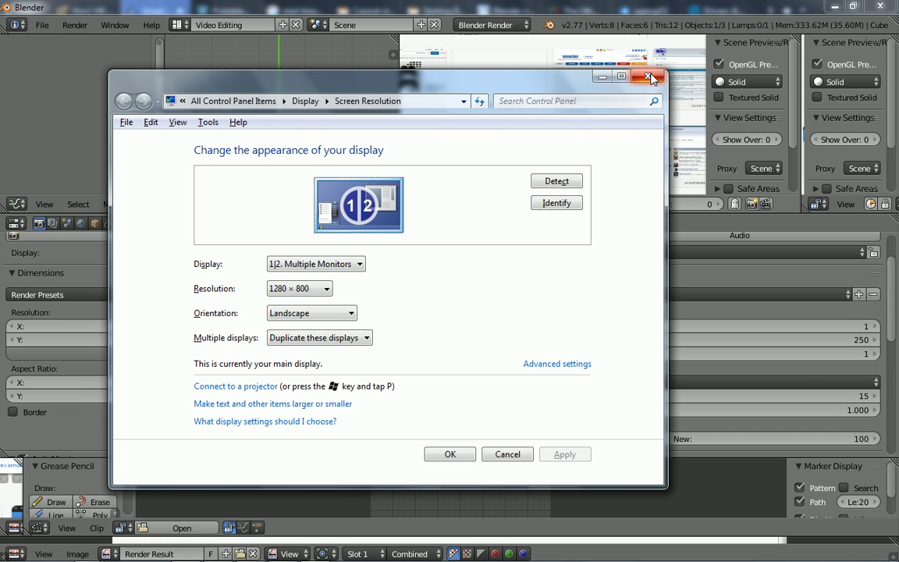
Close Screen Resolution, set render size to 1280 × 800 px, and switch to Calculator's 133807
left_click(649, 76)
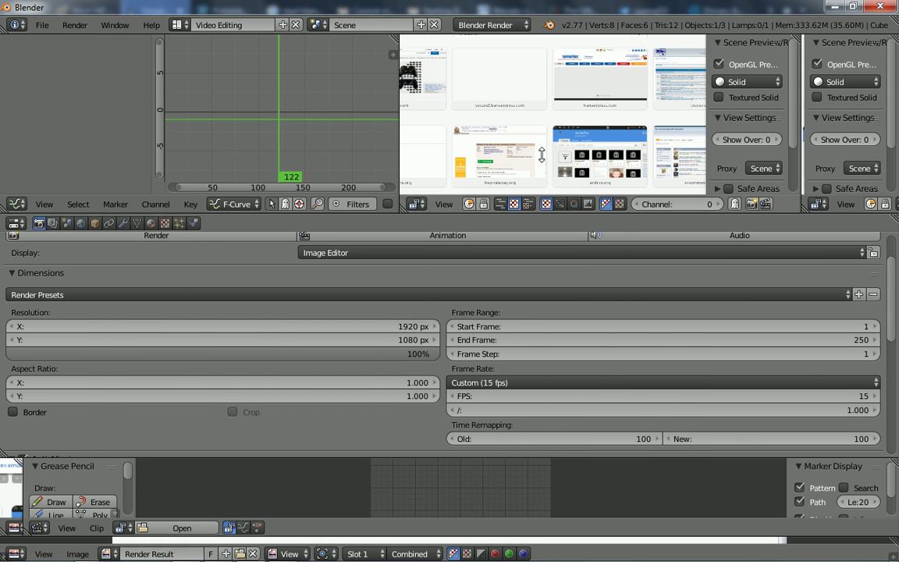
left_click(407, 328)
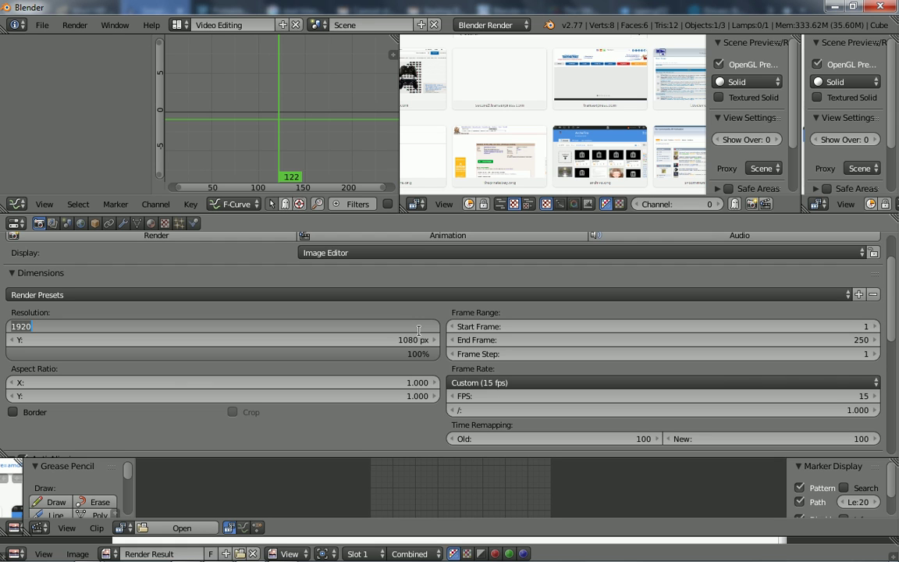
type("1280")
key("Return")
left_click(413, 341)
type("800")
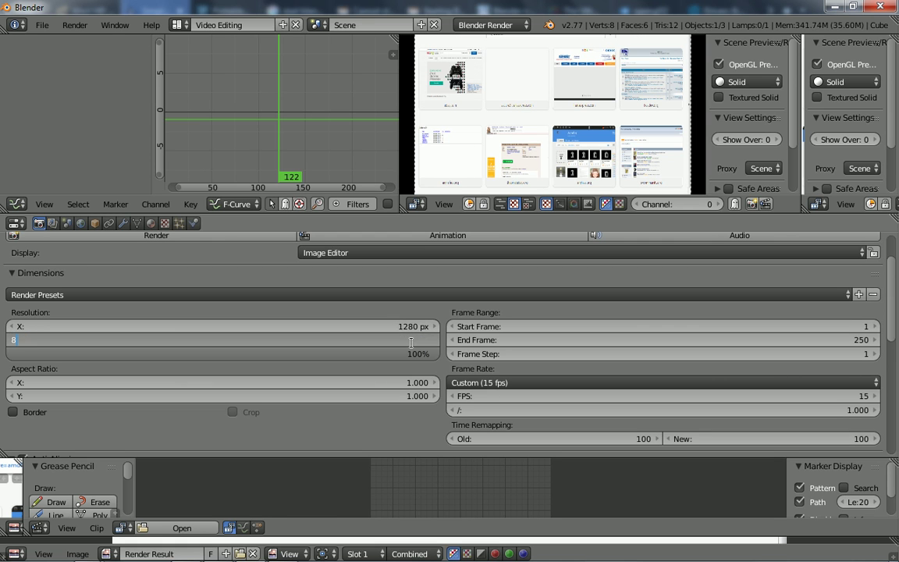
key("Return")
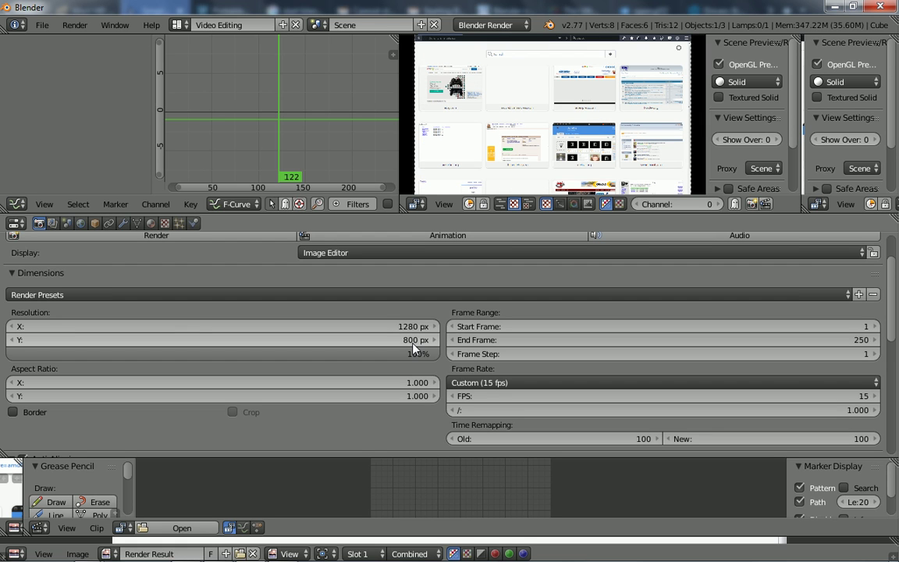
left_click(841, 338)
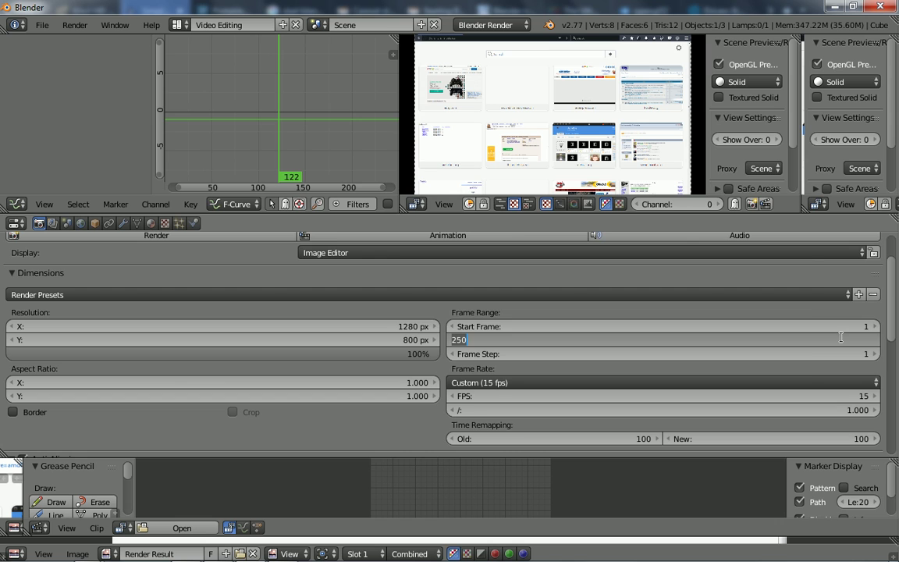
key("alt+Tab")
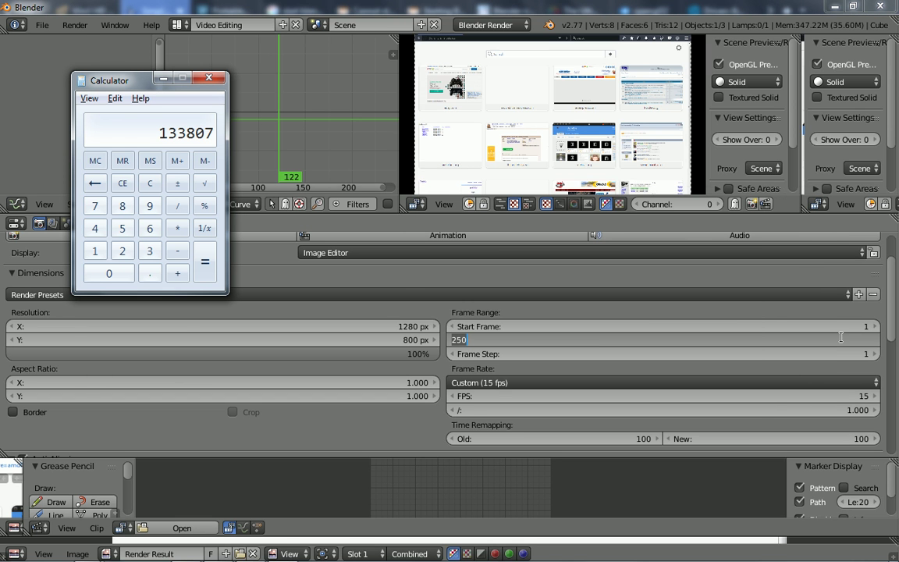
Paste 133807 as End Frame, set 30 fps, and start rendering the animation
key("alt+Tab")
type("133807")
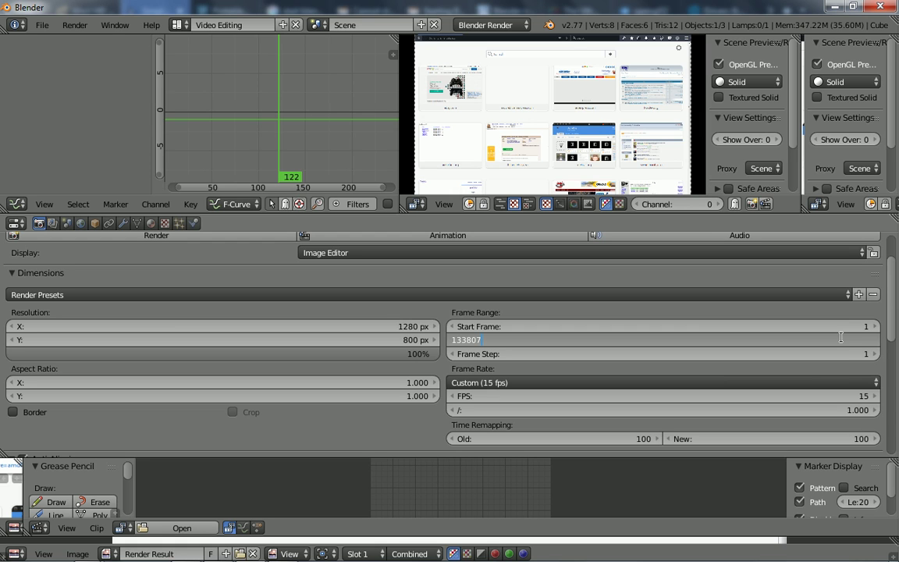
key("Return")
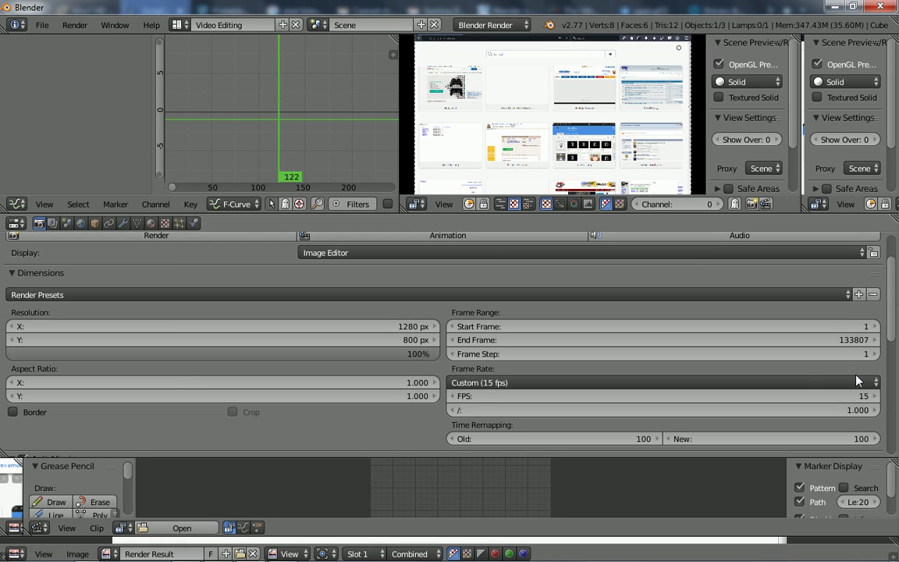
left_click(852, 396)
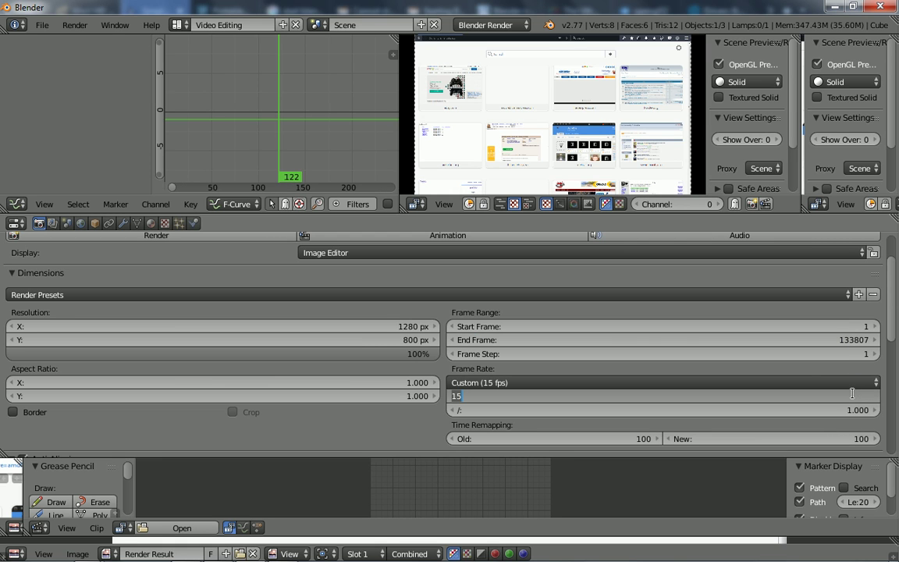
type("30")
key("Return")
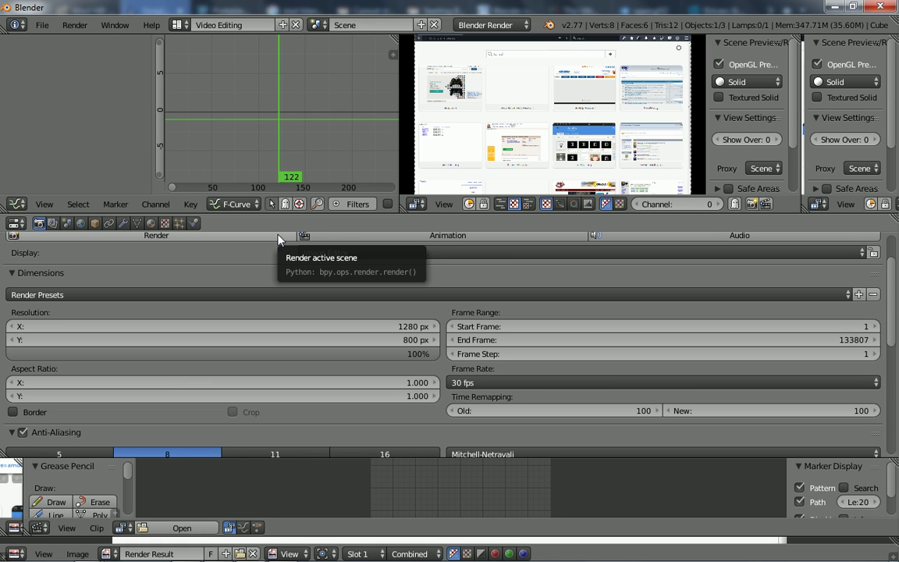
left_click(393, 241)
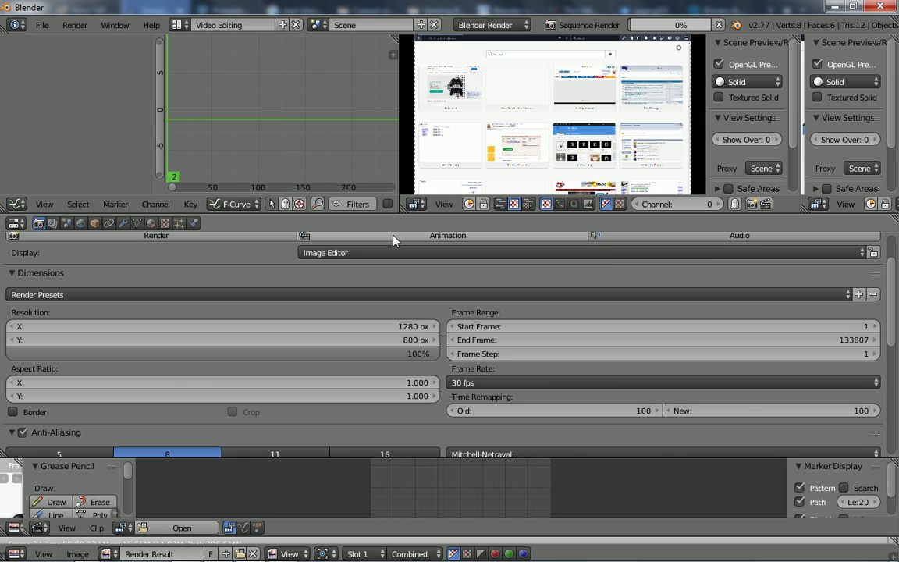
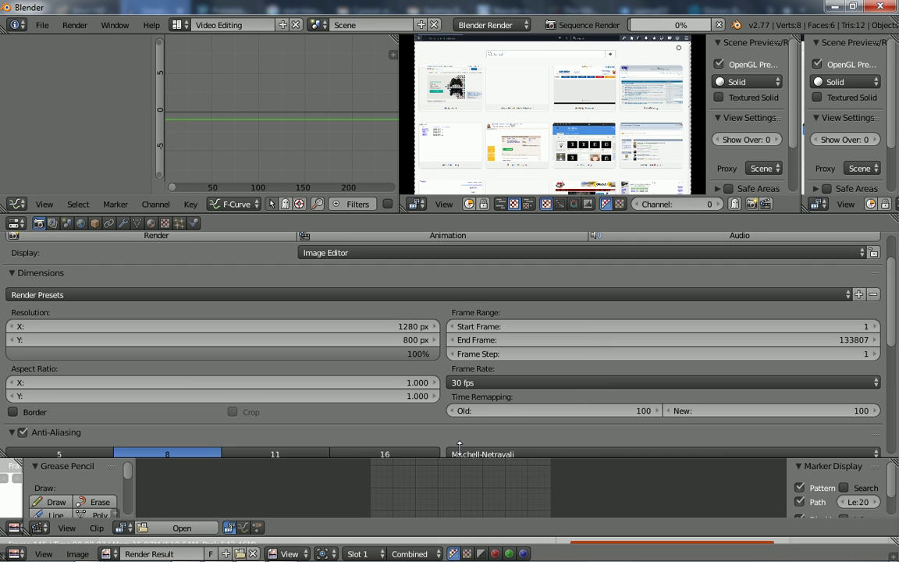
Drag the bottom editor border upward to enlarge the Render Result viewer
left_click_drag(460, 537, 457, 434)
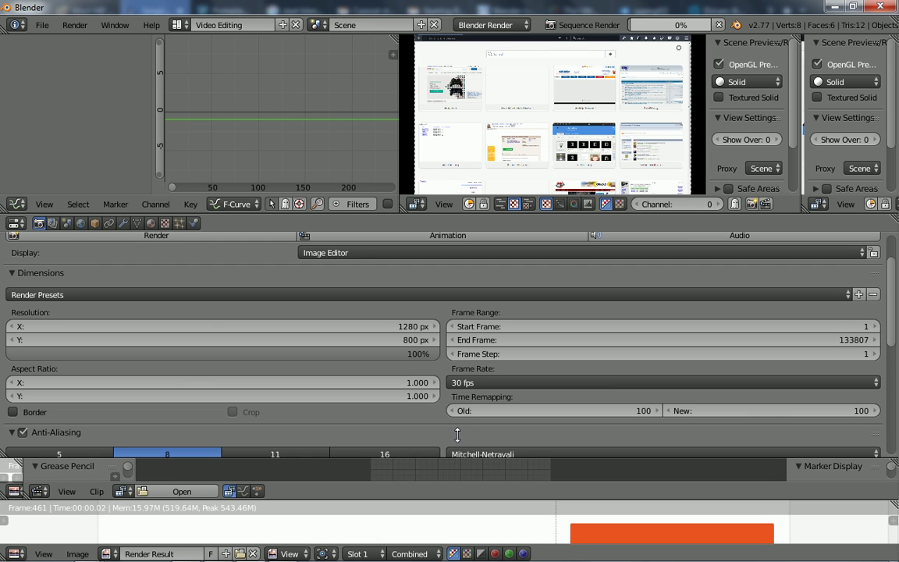
left_click_drag(457, 434, 459, 394)
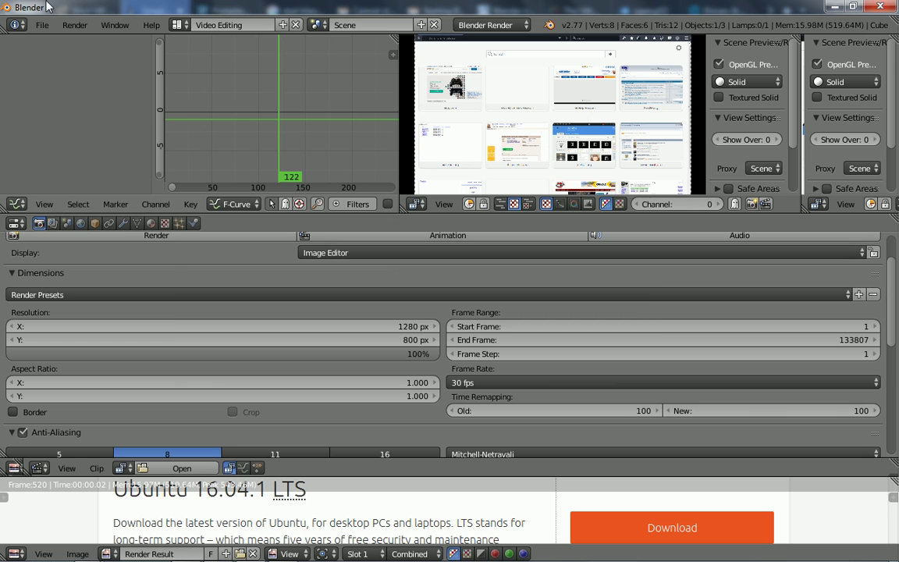
left_click(41, 25)
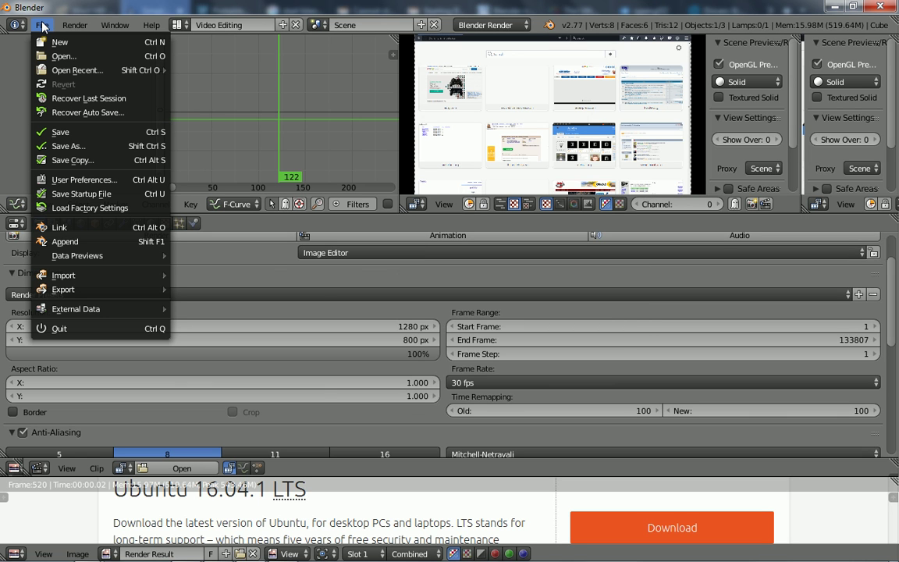
mouse_move(18, 223)
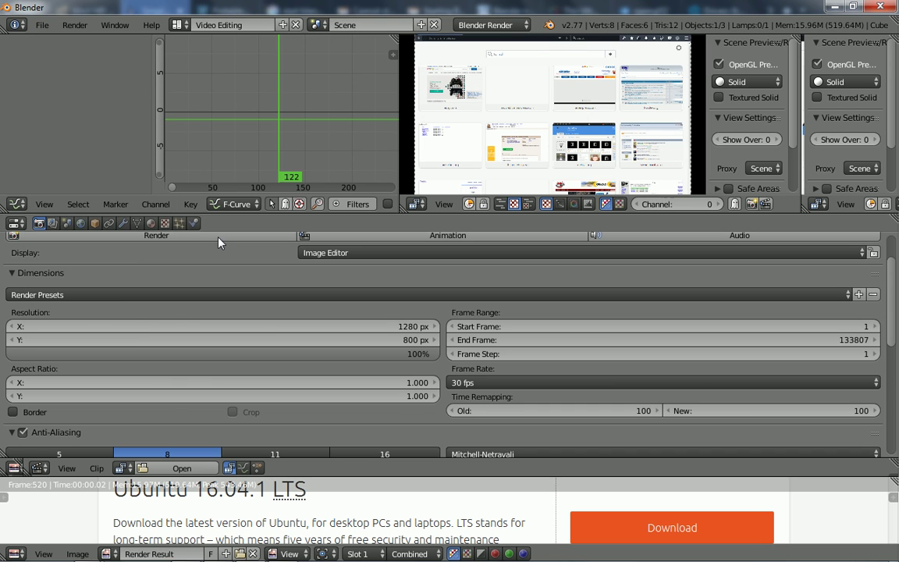
left_click(15, 224)
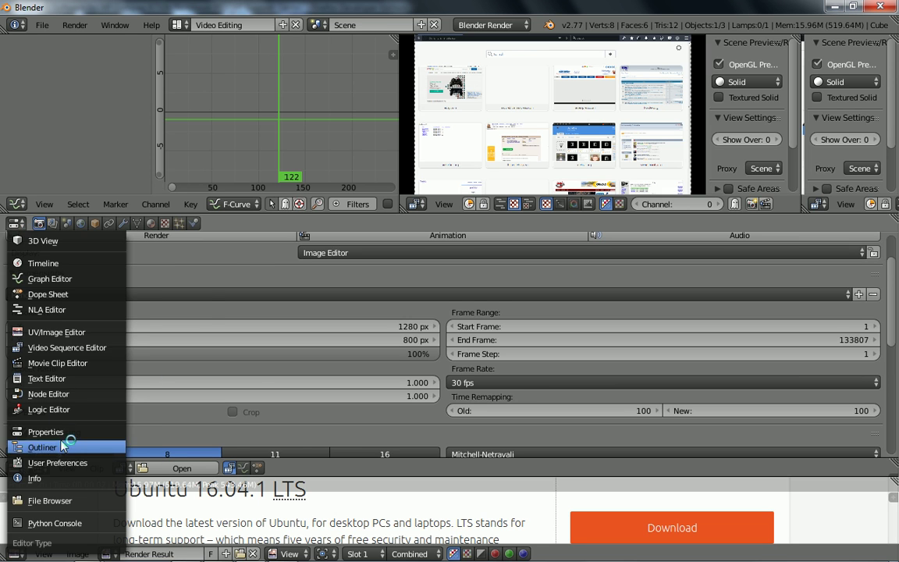
left_click(242, 267)
left_click(243, 267)
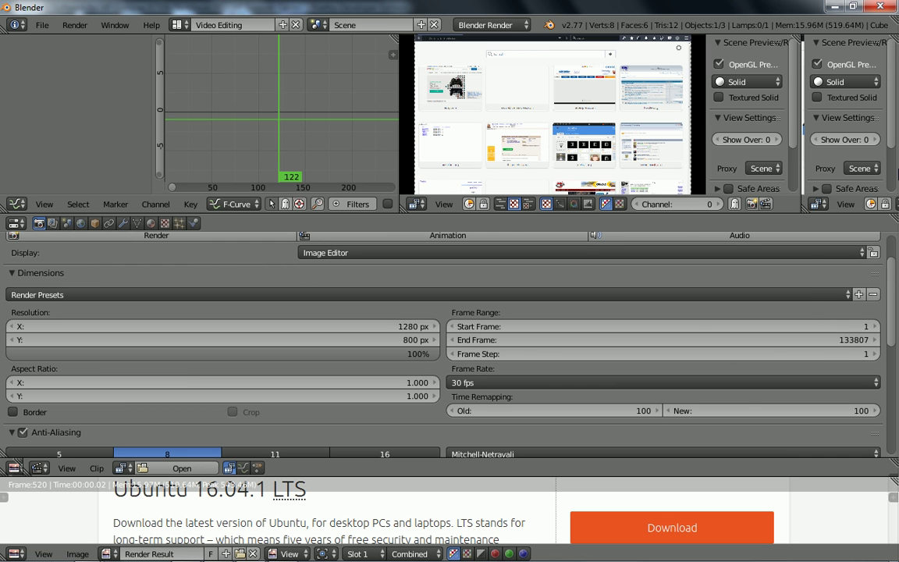
key("alt+Tab")
key("alt+Tab")
key("alt+Tab")
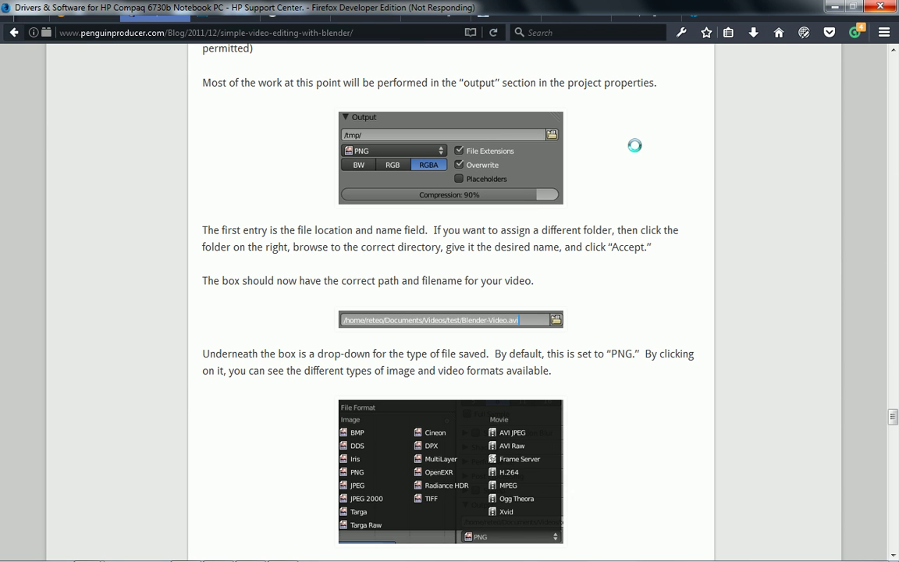
key("alt+Tab")
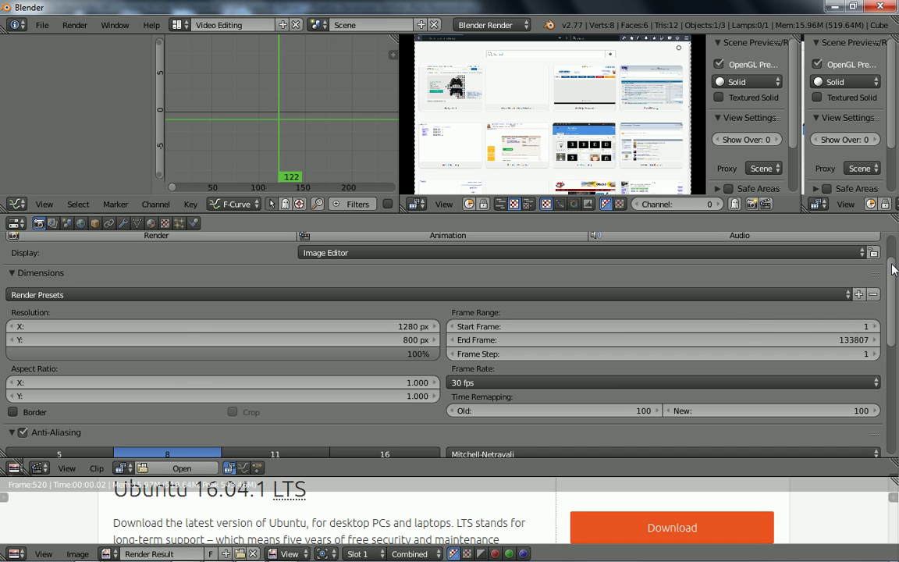
Scroll the Render properties to the Output panel and open the PNG file format list
mouse_move(893, 273)
left_mouse_down()
mouse_move(895, 330)
mouse_move(869, 397)
left_mouse_up()
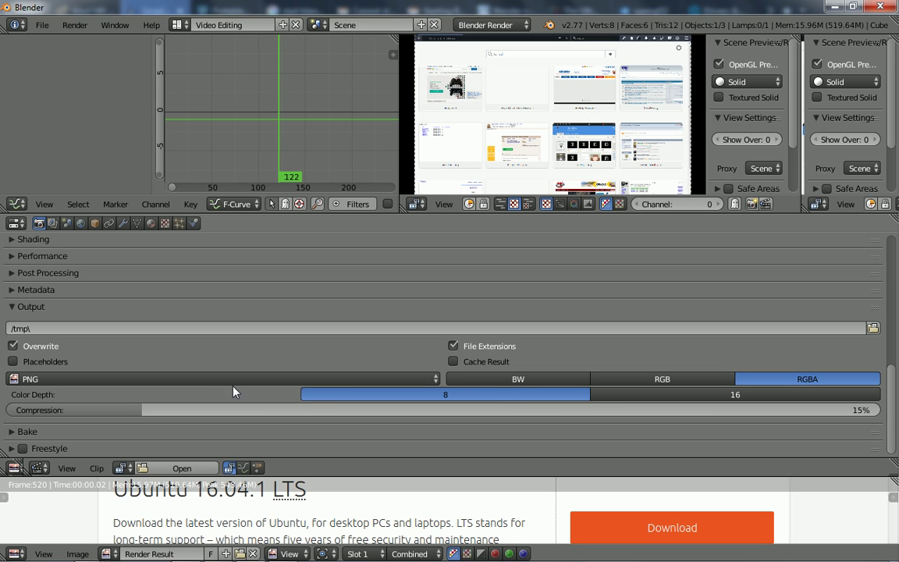
left_click(437, 381)
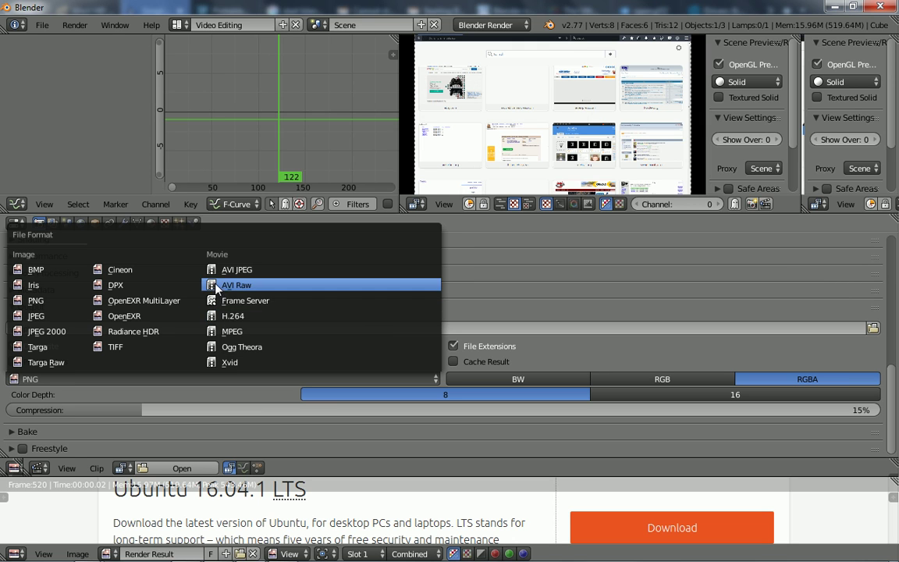
Change the output file format from PNG to AVI Raw and inspect the output path field
left_click(220, 287)
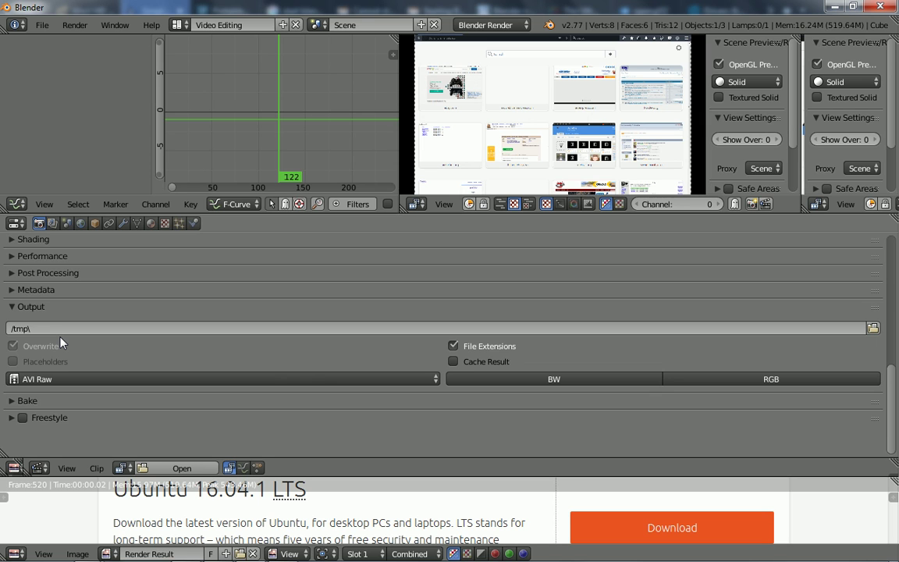
left_click(30, 309)
left_click(30, 309)
left_click(41, 328)
left_click(872, 328)
Open the output folder browser at C:\tmp and enter c:\tmp in the Windows Run box
left_click(873, 328)
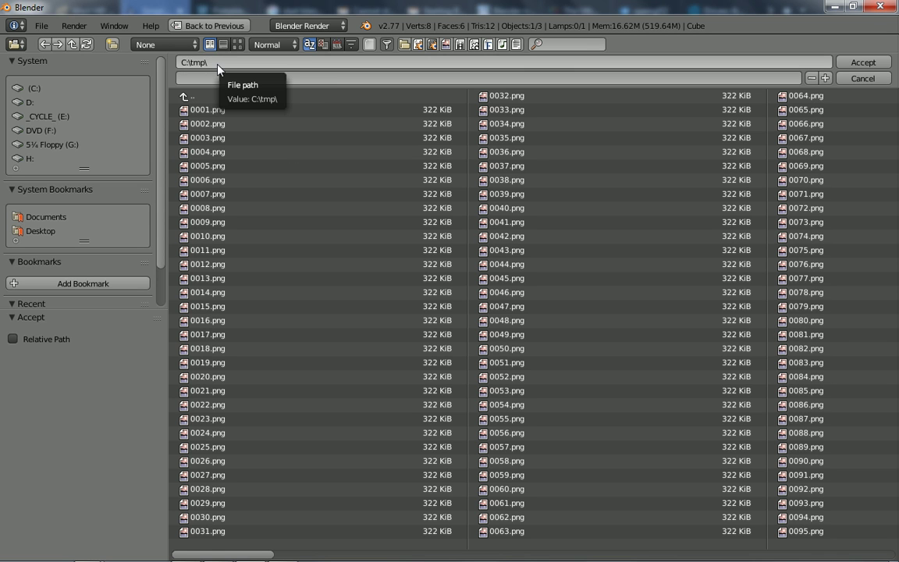
key("super+r")
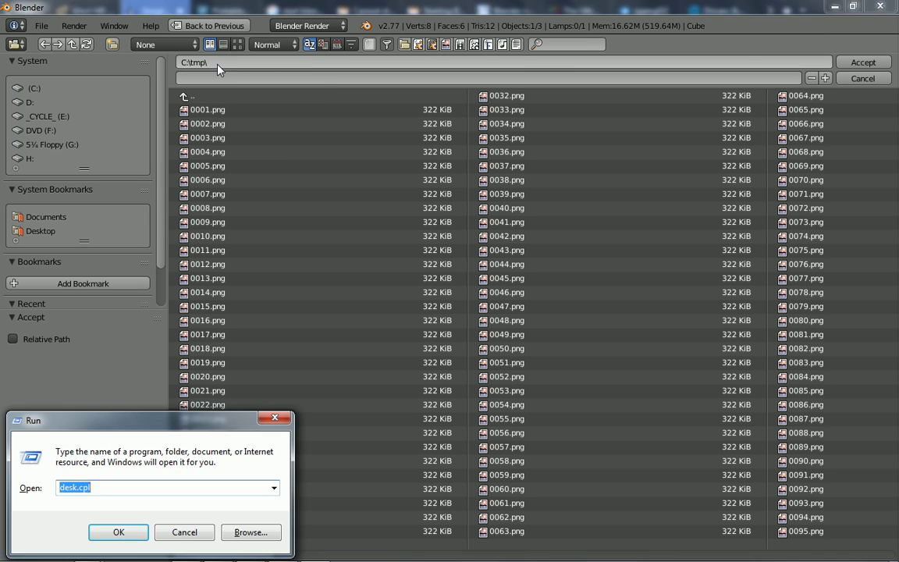
type("c:\\")
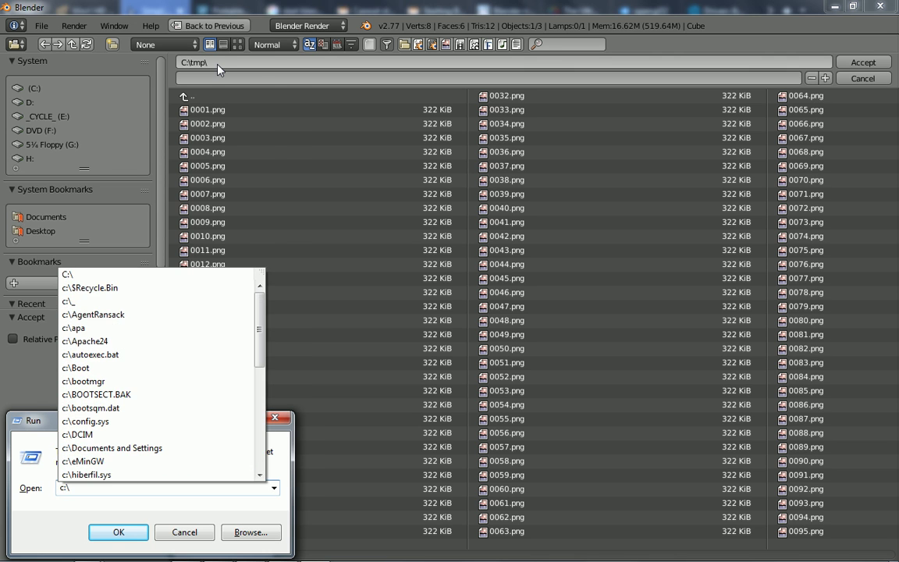
type("tmp")
Open C:\tmp in Explorer and permanently delete all 520 rendered PNG frames
key("Return")
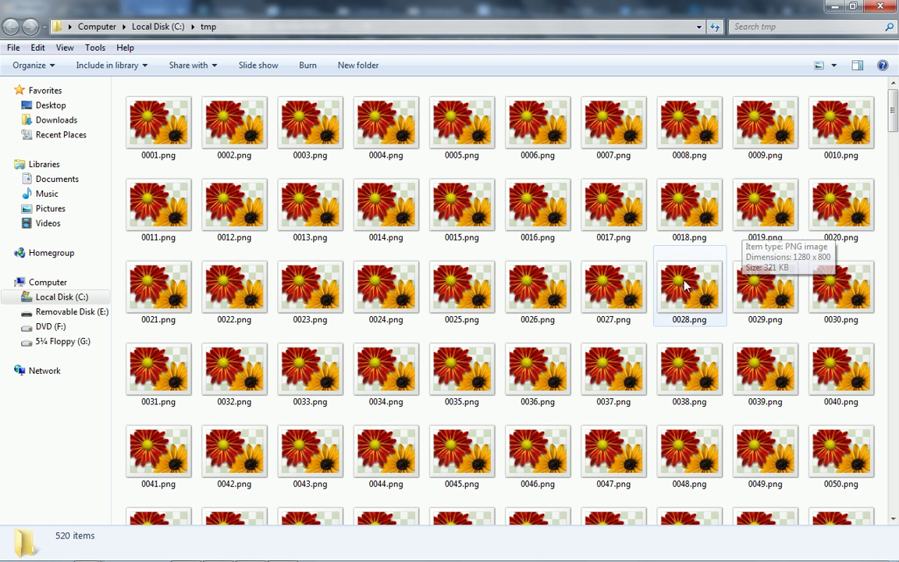
key("Home")
key("shift+End")
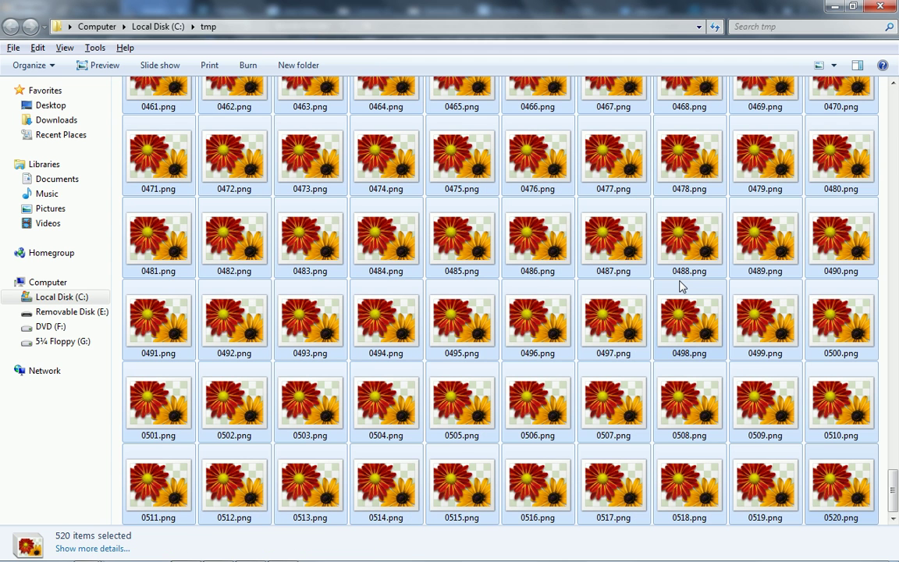
key("shift+Delete")
key("Return")
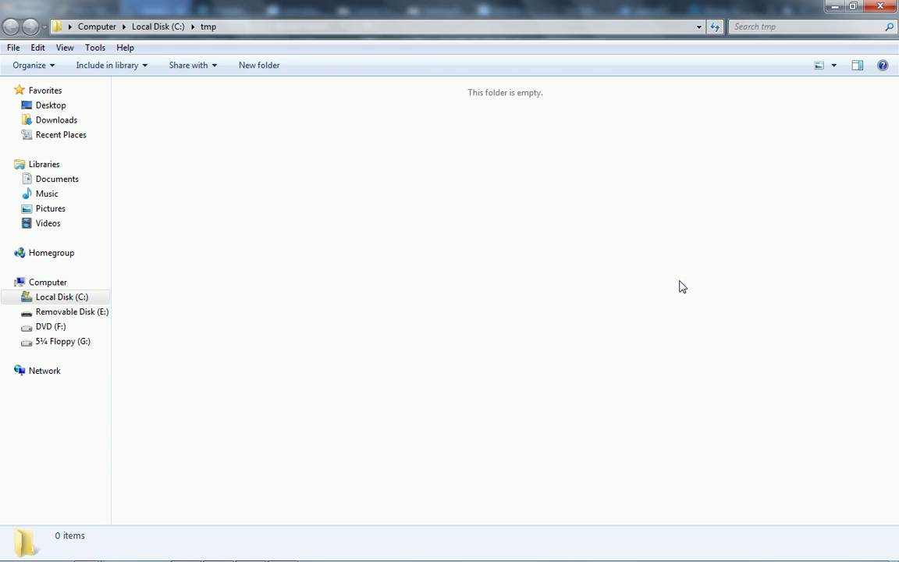
key("alt+Tab")
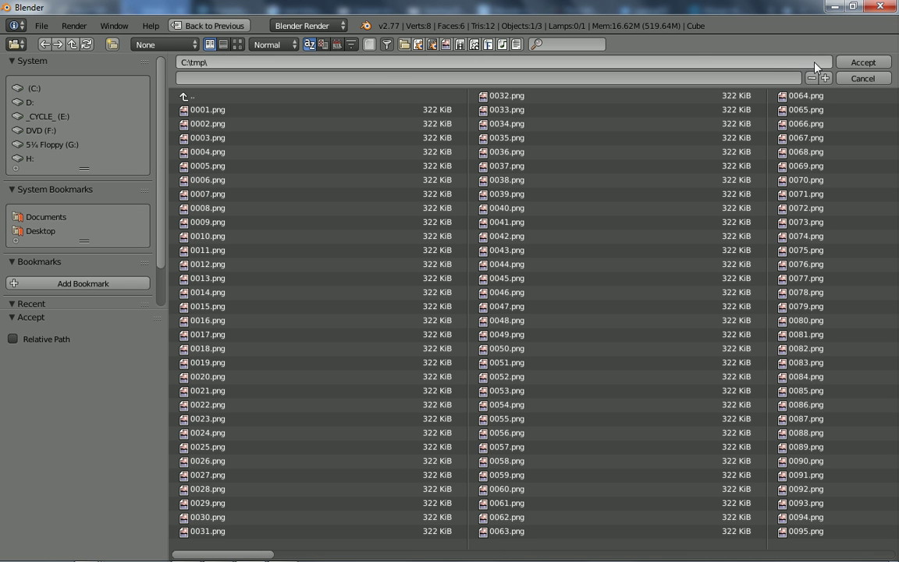
Navigate the file browser from drive C through Users and the user profile to Desktop
left_click(260, 96)
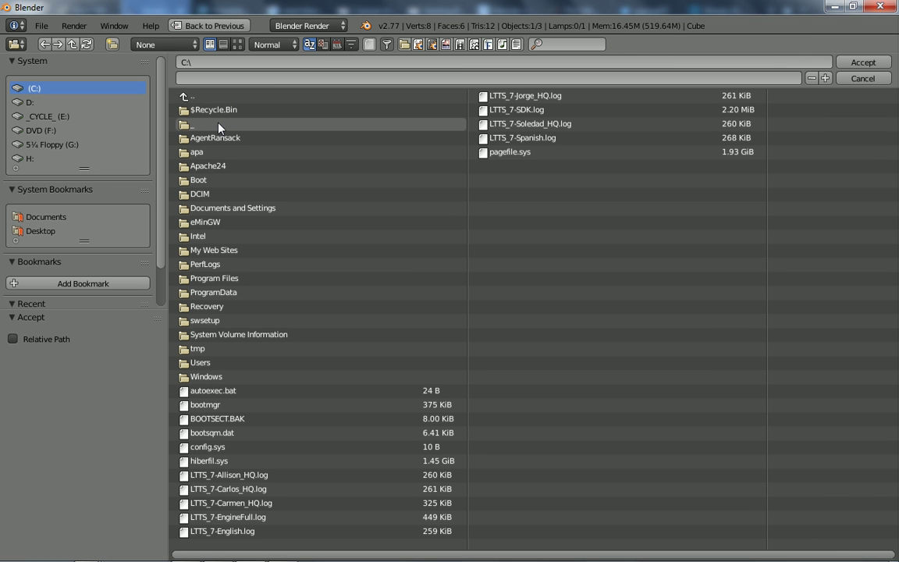
left_click(264, 209)
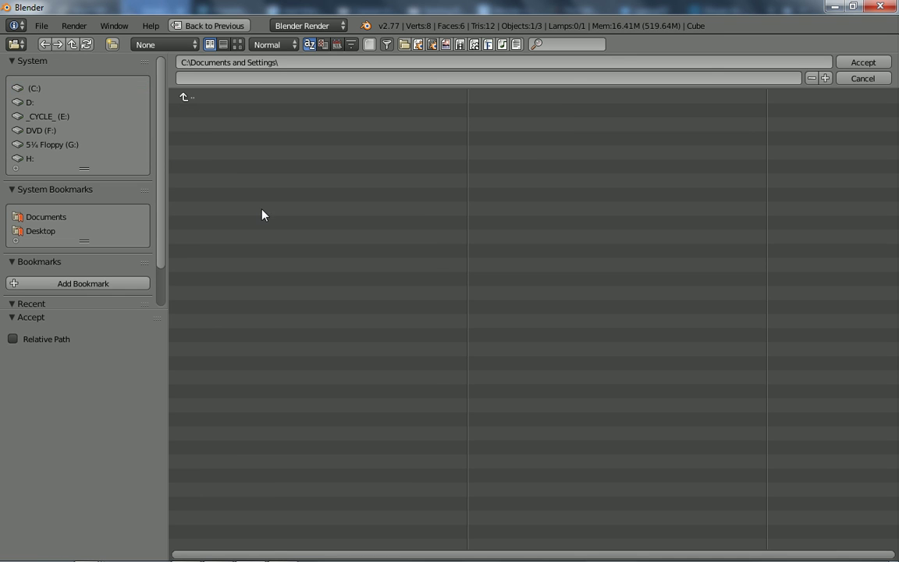
left_click(191, 97)
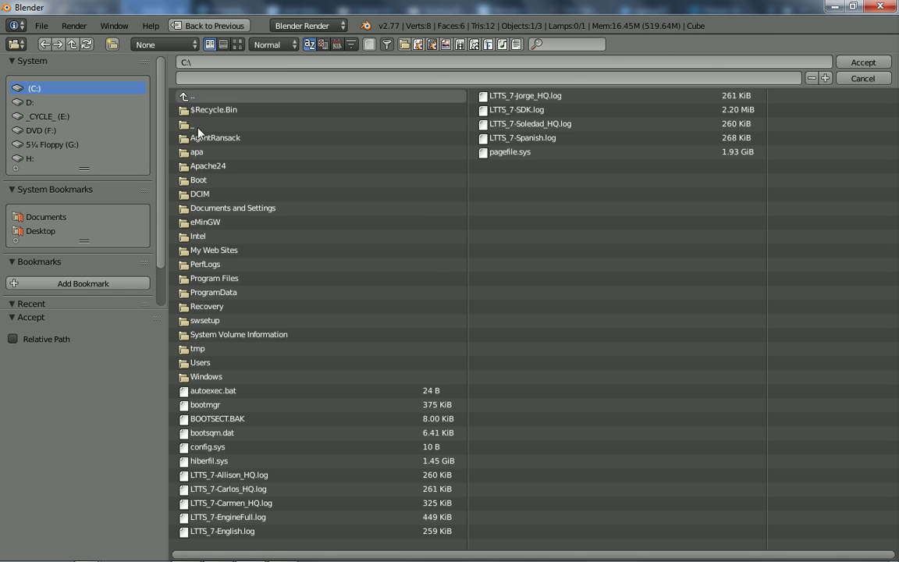
left_click(207, 362)
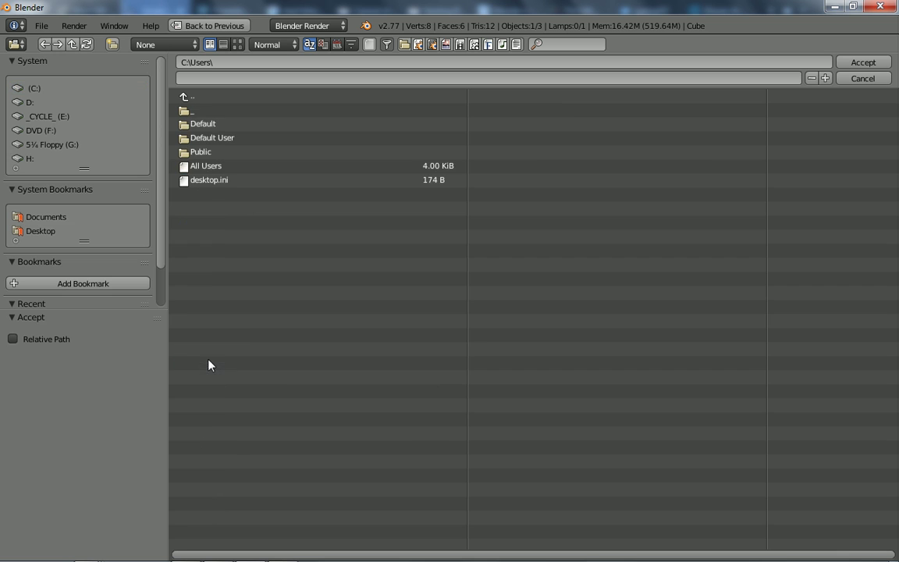
left_click(193, 113)
left_click(203, 166)
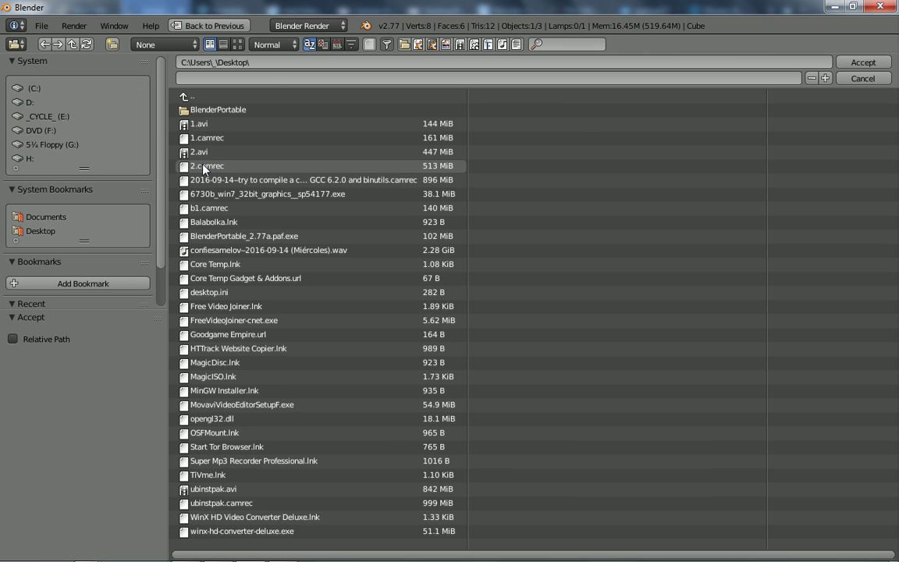
Set the output path to 3.avi on the Desktop and accept it
left_click(283, 63)
type("3.avi")
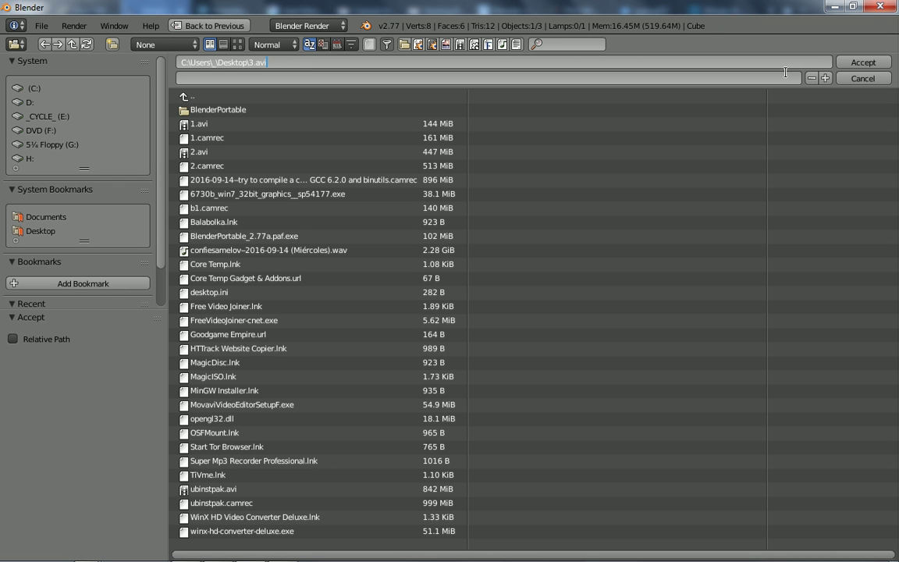
left_click(861, 64)
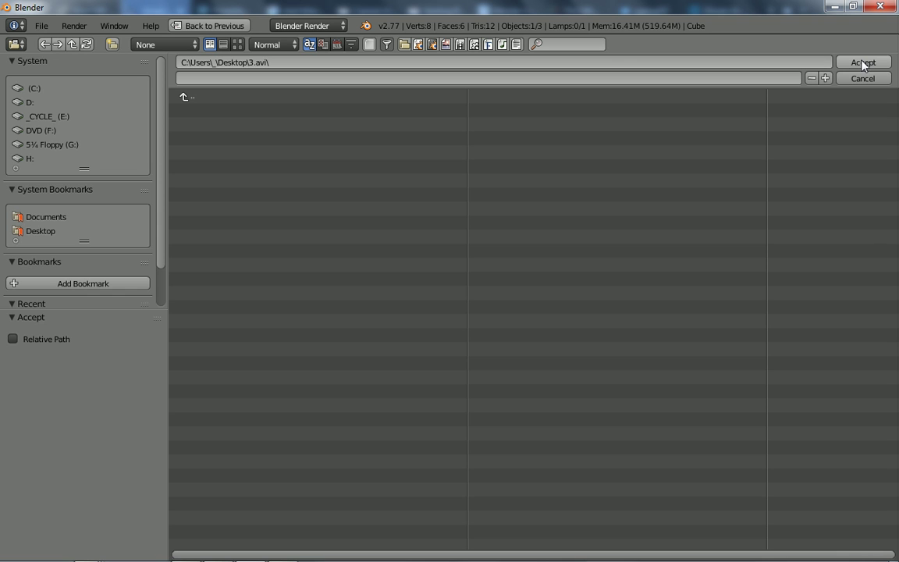
left_click(563, 62)
key("BackSpace")
key("BackSpace")
key("BackSpace")
key("BackSpace")
key("BackSpace")
key("BackSpace")
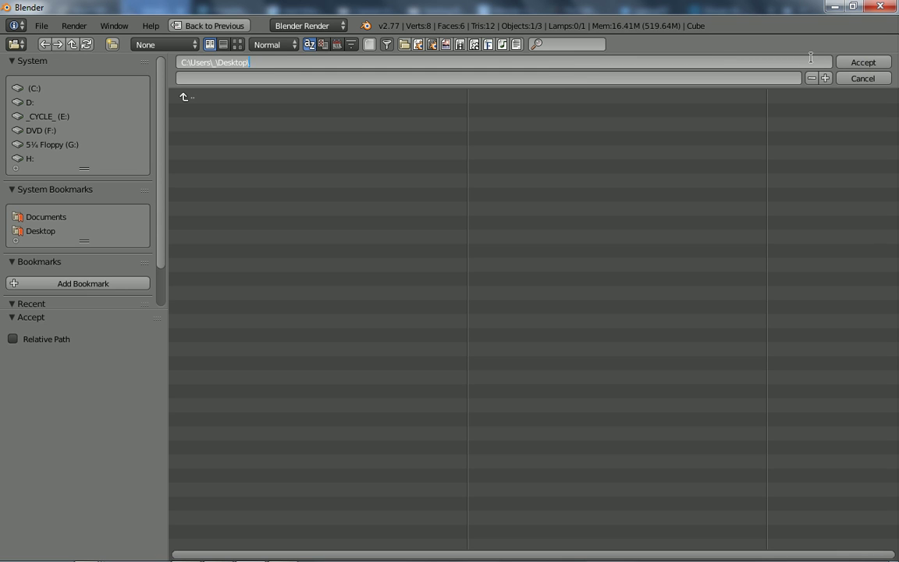
left_click(850, 63)
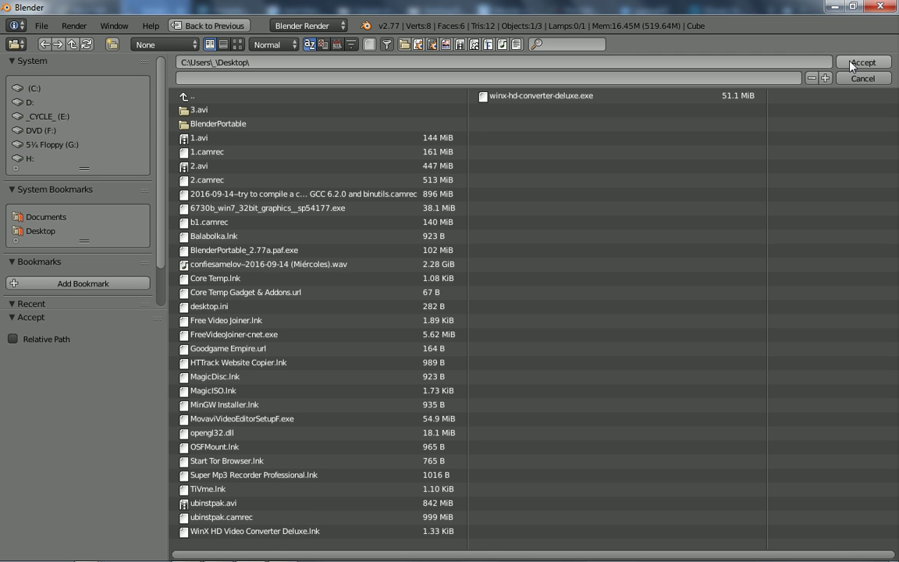
left_click(412, 60)
type("3.avi")
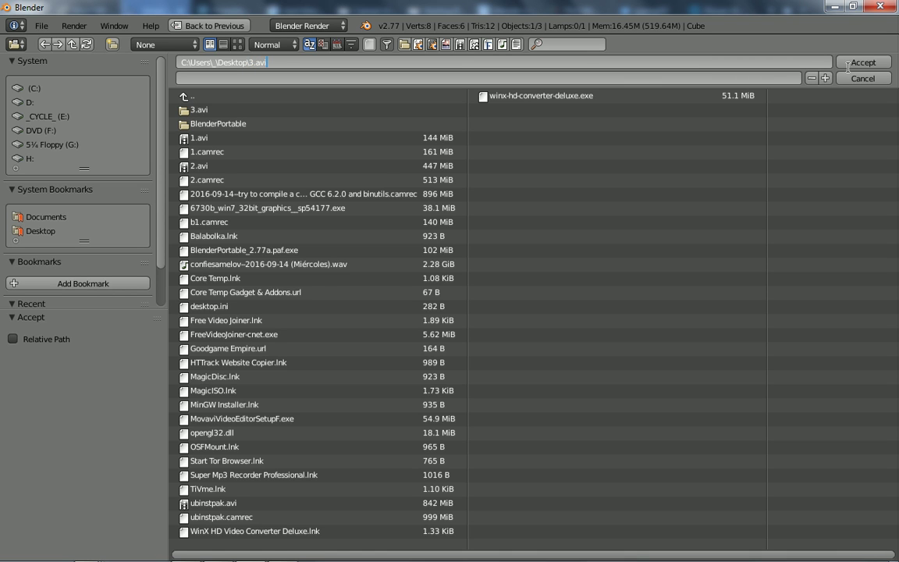
key("Return")
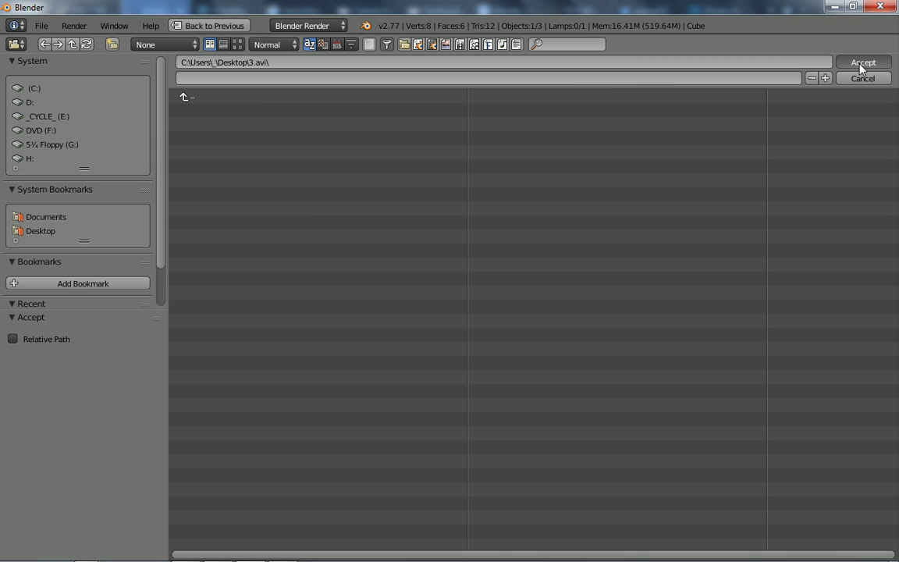
left_click(861, 63)
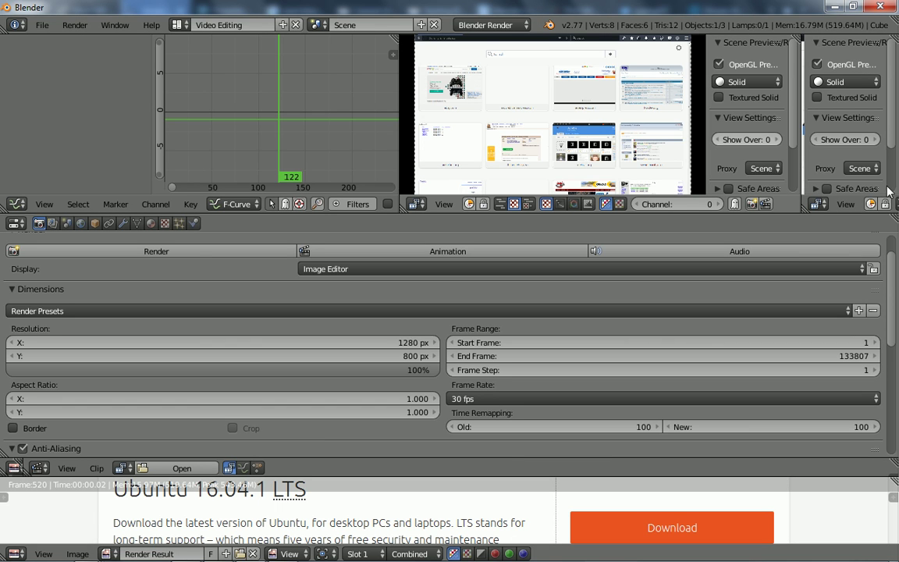
Scroll the Properties editor to show the Output panel with the Desktop 3.avi path, then switch to Explorer
scroll(894, 286, "down", 2)
left_click_drag(894, 286, 895, 386)
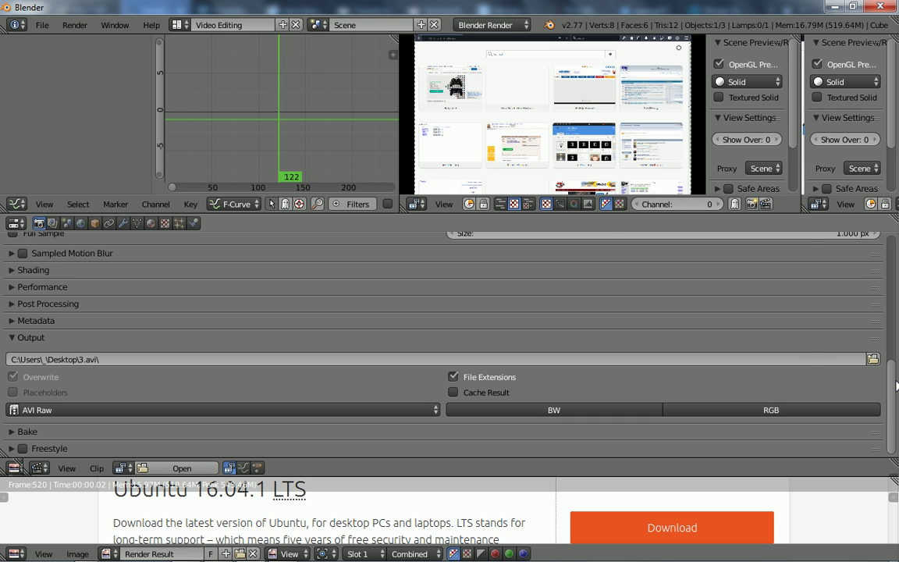
key("alt+Tab")
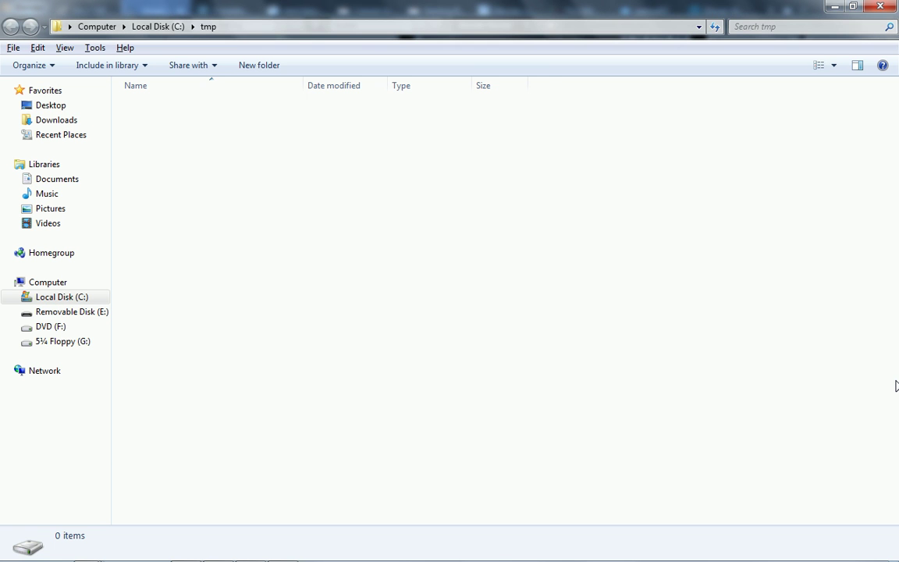
Go to the Desktop in Explorer and open the empty 3.avi folder, then return to Blender
key("alt+Up")
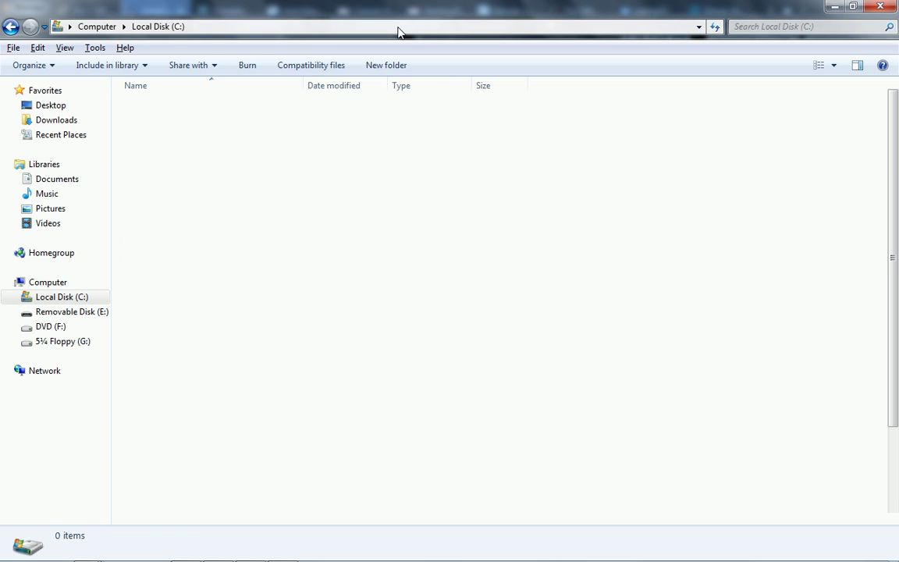
left_click(398, 29)
type("Desktop")
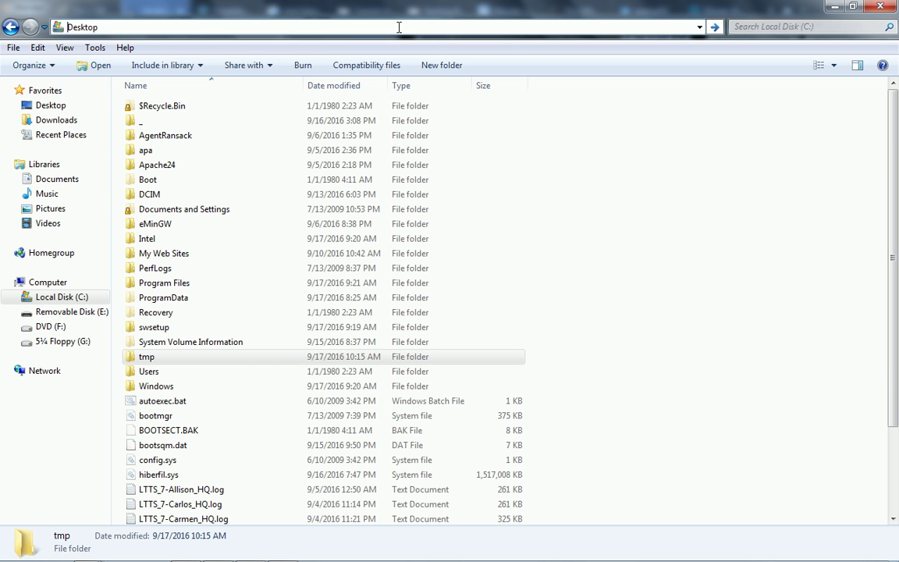
key("Return")
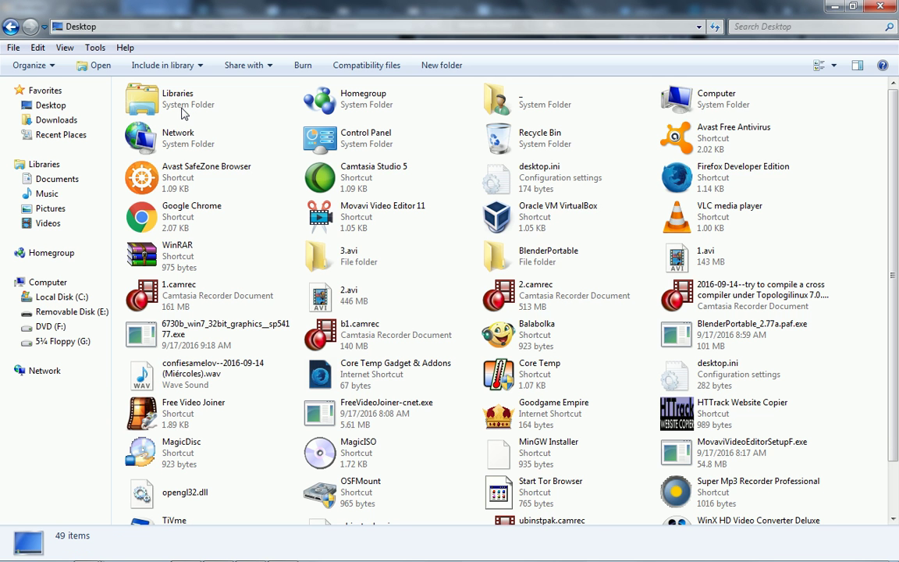
key("3")
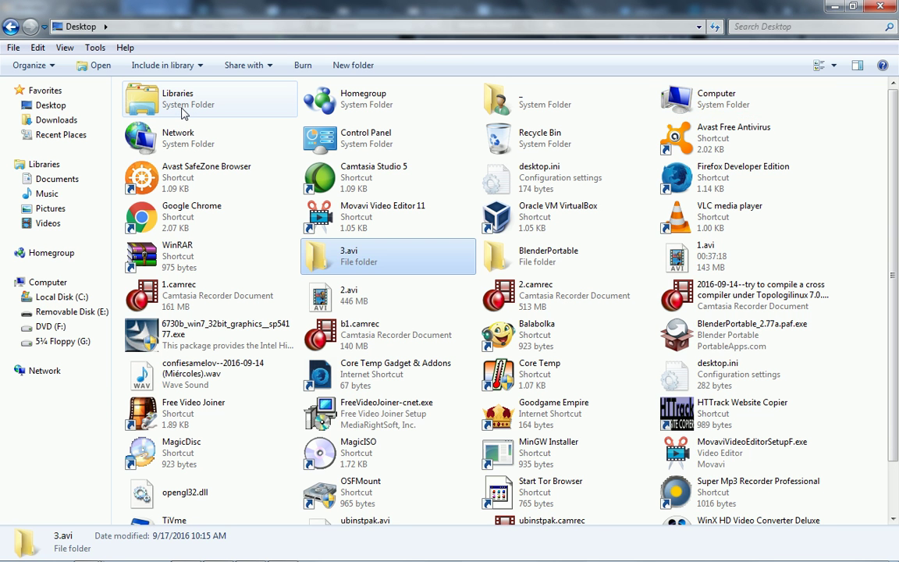
key("Return")
key("alt+Tab")
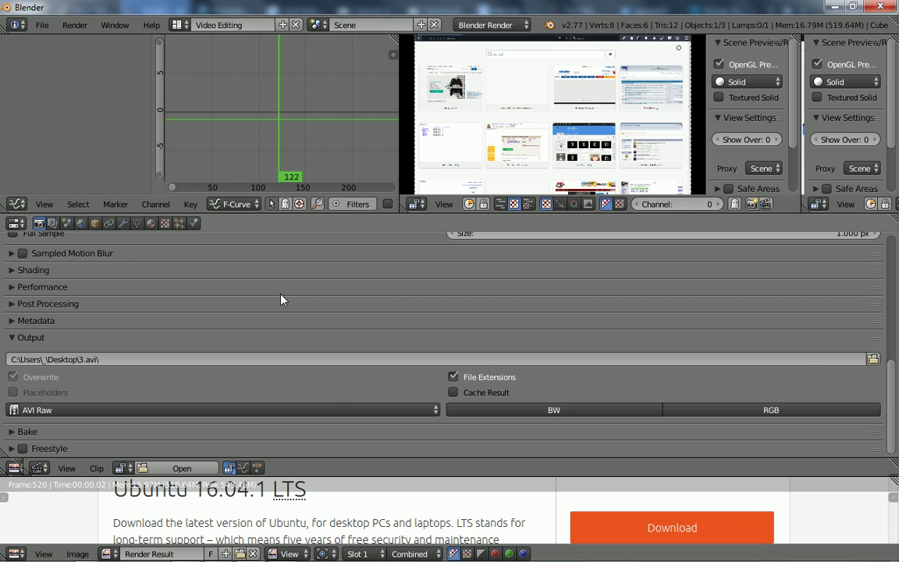
Scroll the penguinproducer tutorial in Firefox down to its Rendering section, then return to Blender
key("alt+Tab")
key("alt+Tab")
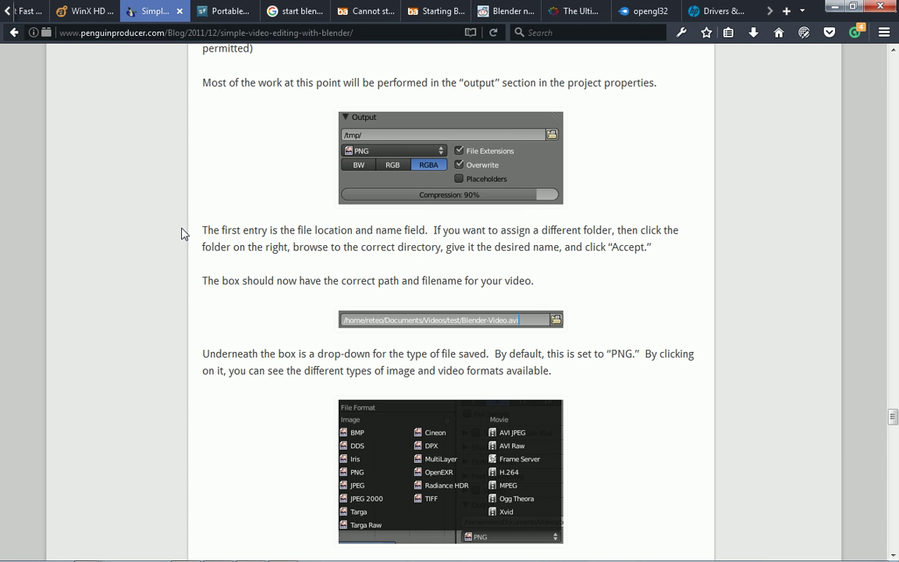
key("alt+Tab")
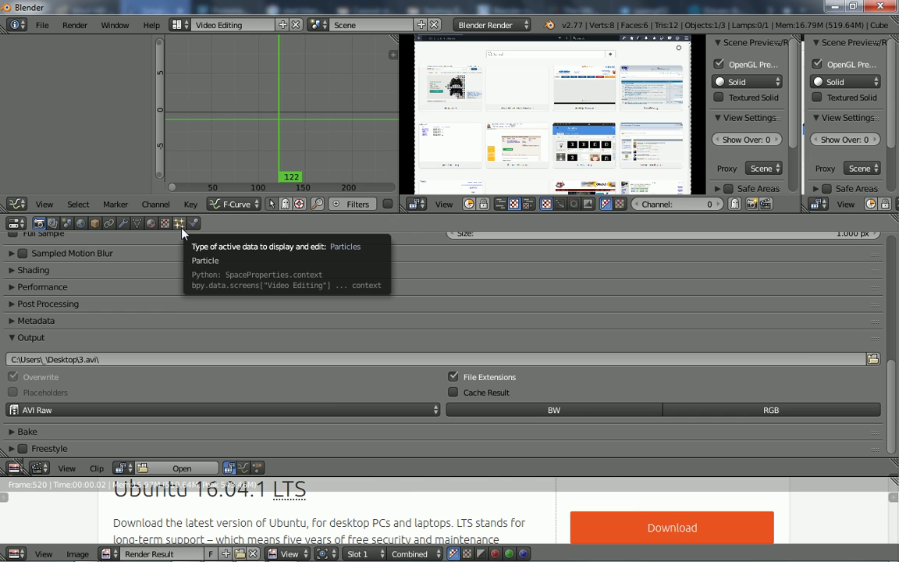
key("alt+Tab")
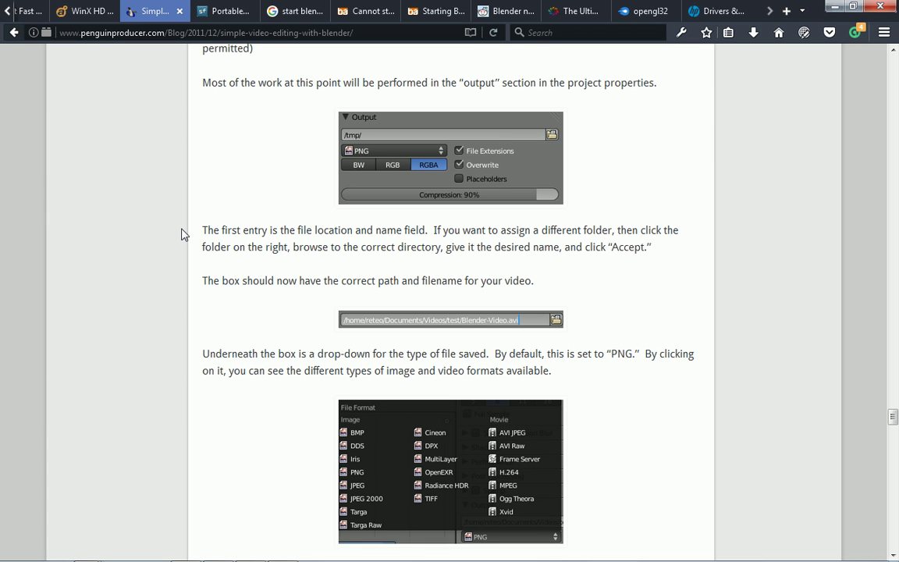
scroll(181, 234, "down", 1)
scroll(181, 234, "down", 4)
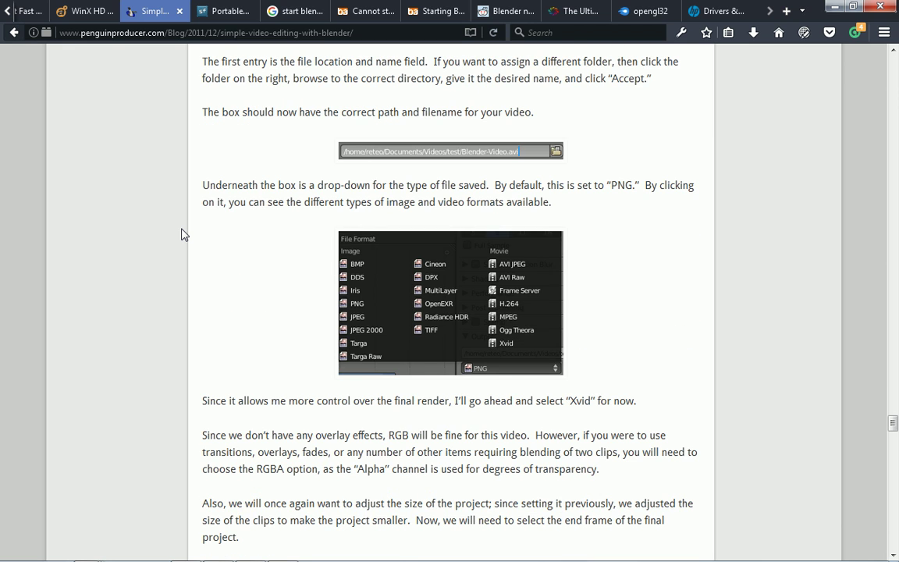
scroll(181, 234, "down", 10)
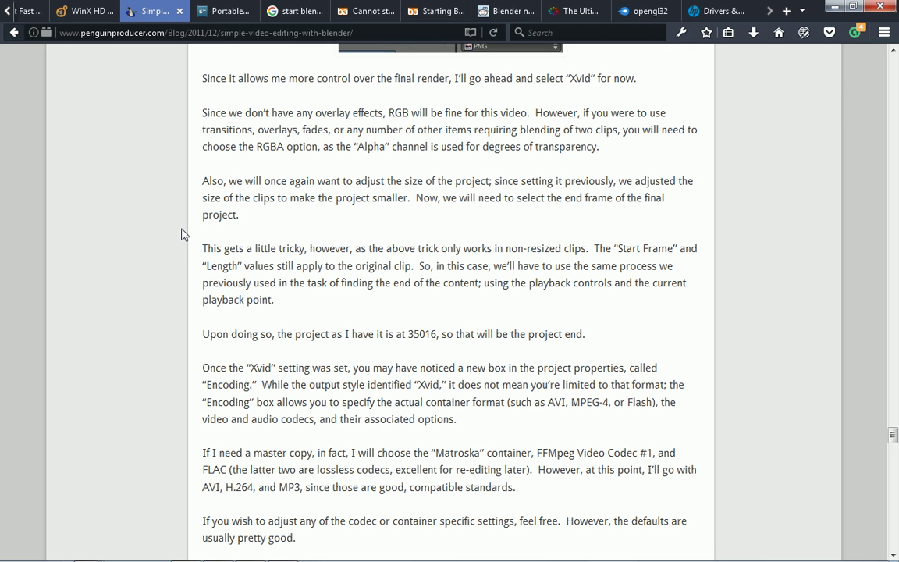
scroll(181, 235, "down", 5)
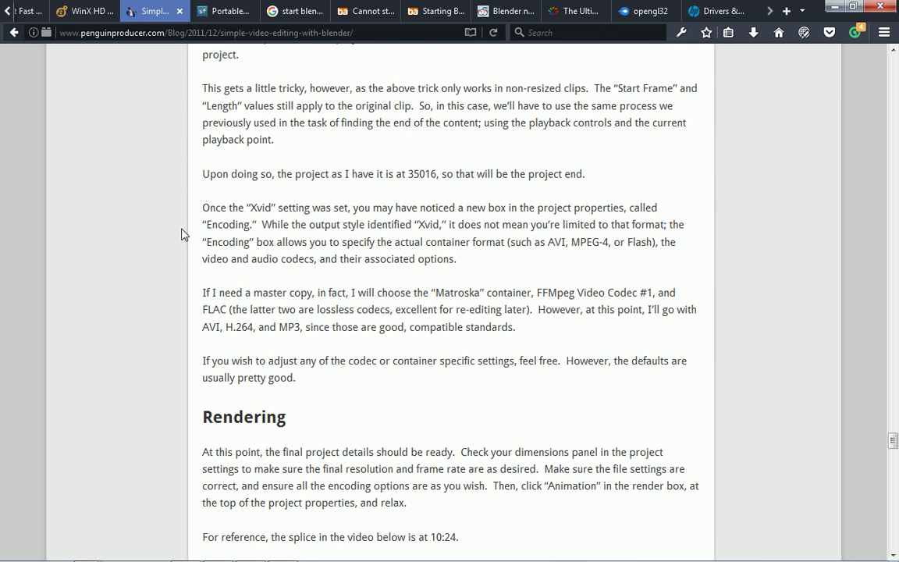
scroll(181, 235, "down", 5)
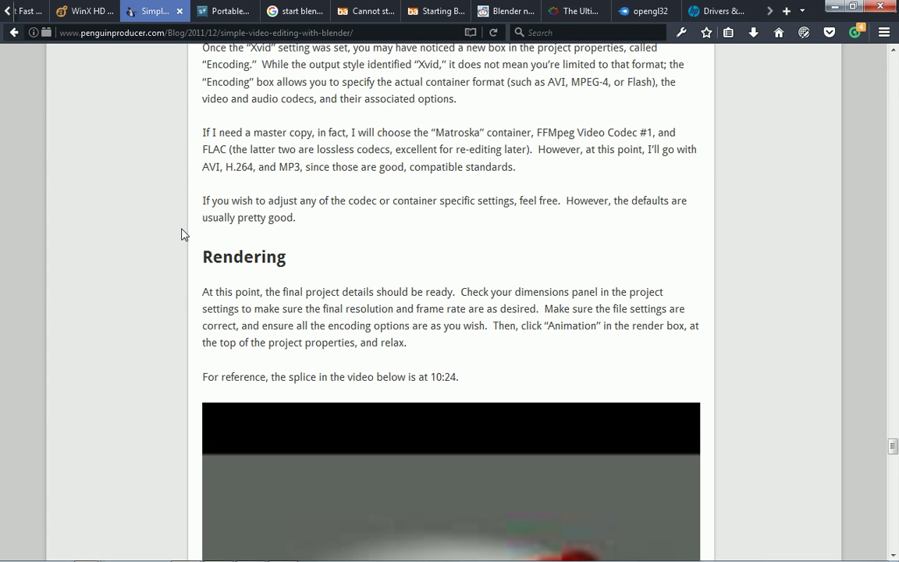
key("alt+Tab")
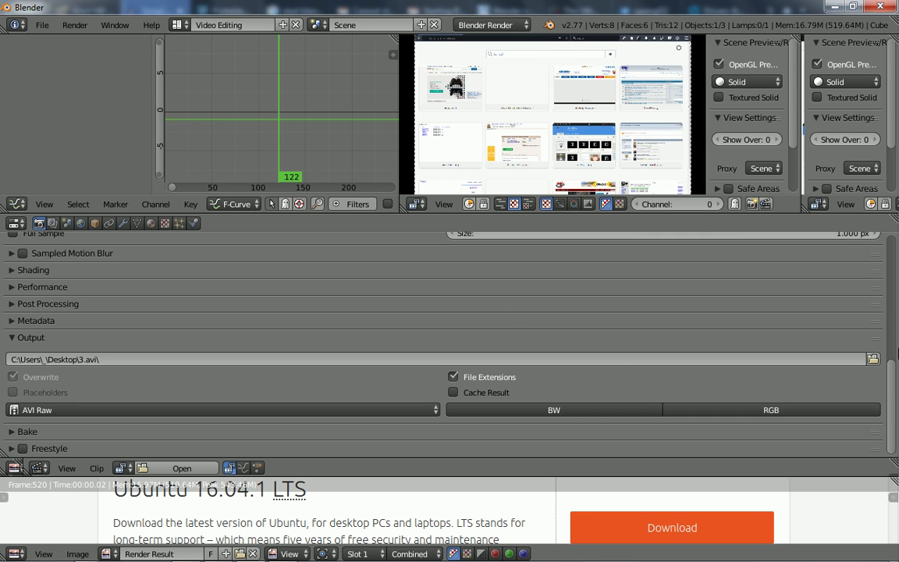
Scroll to the Output path field and check that it ends in 3.avi
left_click_drag(892, 375, 896, 316)
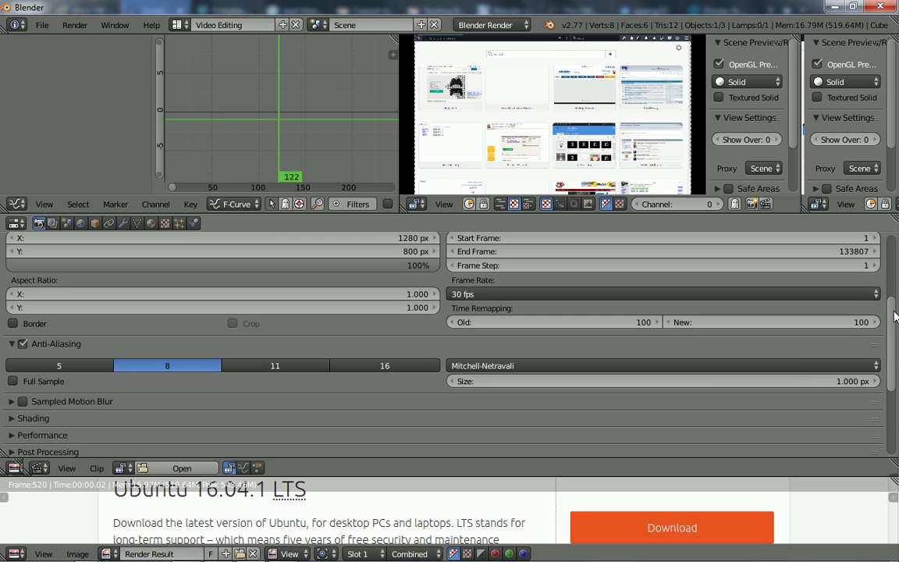
scroll(601, 355, "down", 5)
left_click(600, 358)
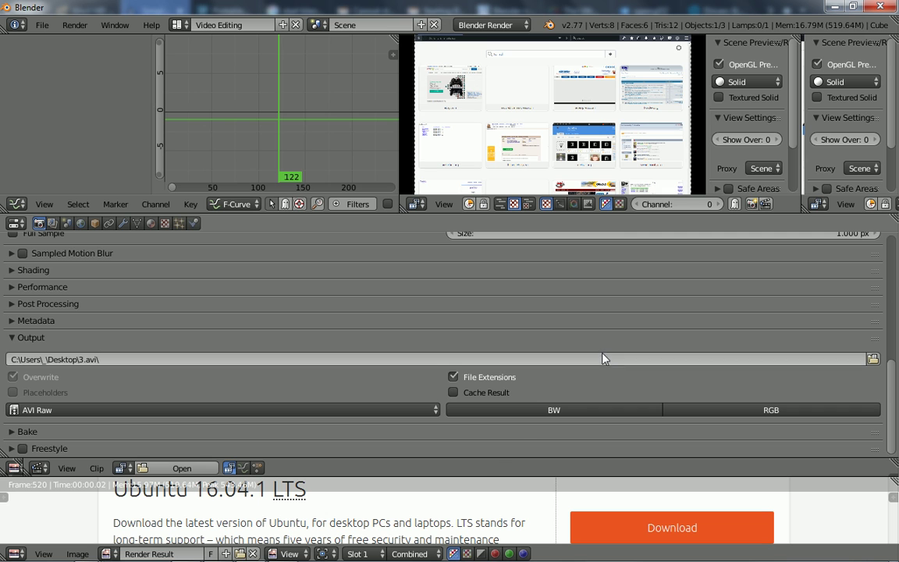
left_click(600, 357)
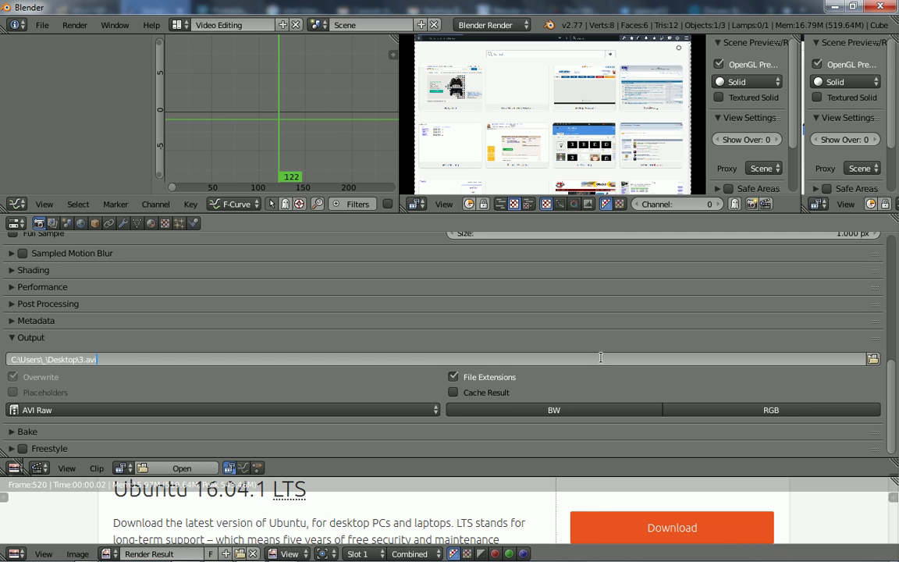
Delete the empty 3.avi folder from the Desktop, then confirm the unchanged output path in Blender
key("alt+Tab")
key("alt+Tab")
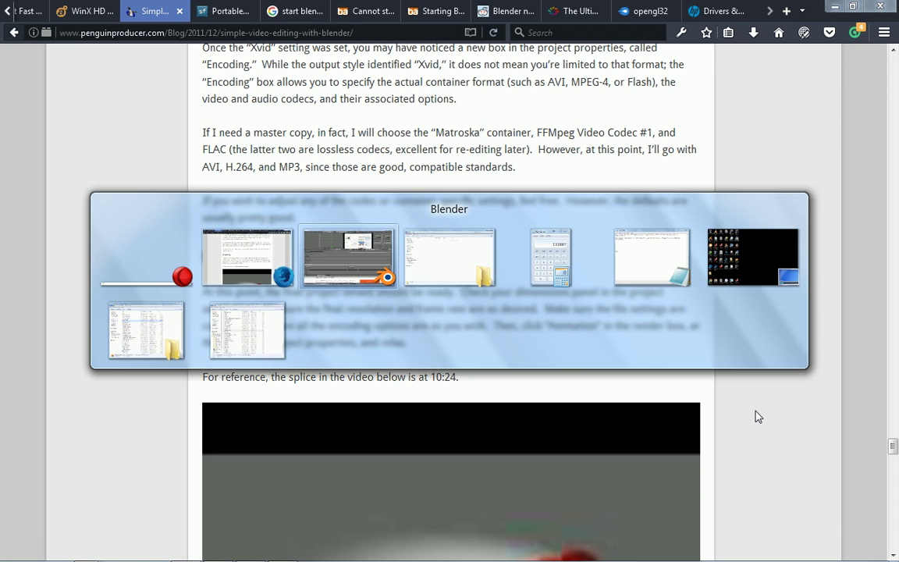
key("alt+Tab")
key("alt+Up")
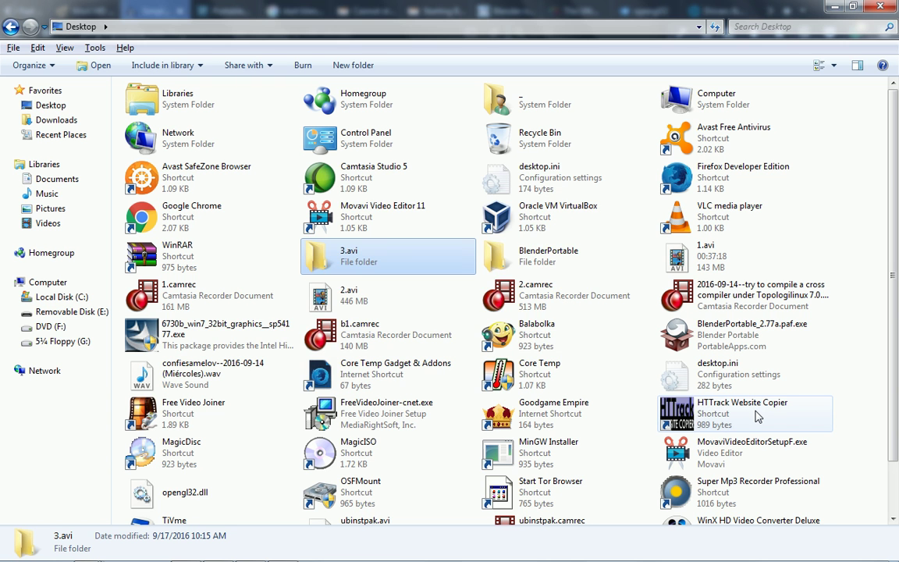
key("alt+Tab")
key("Return")
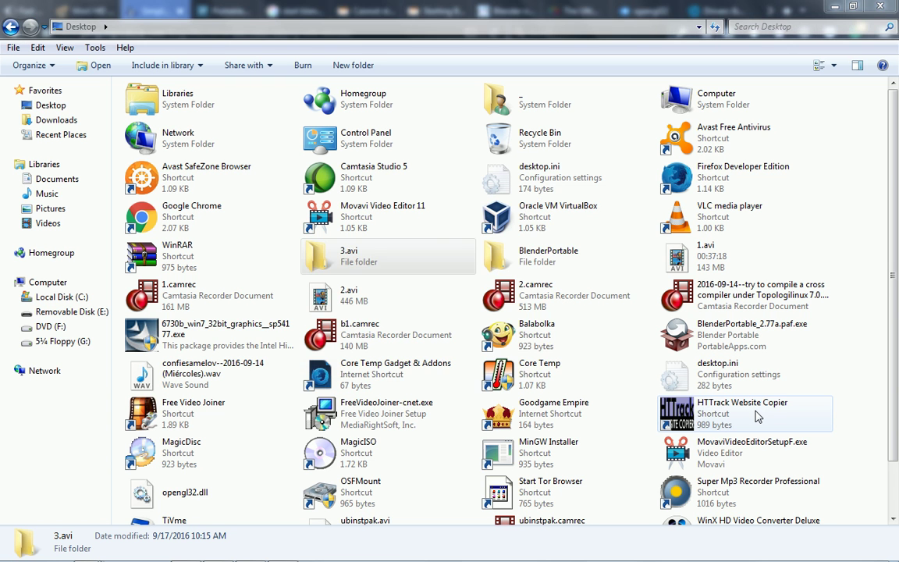
key("alt+Tab")
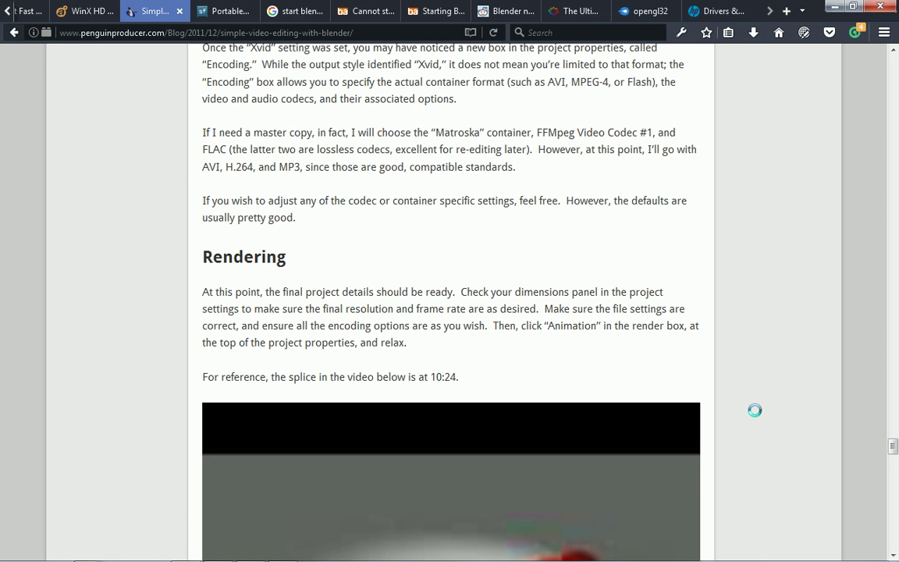
key("alt+Tab")
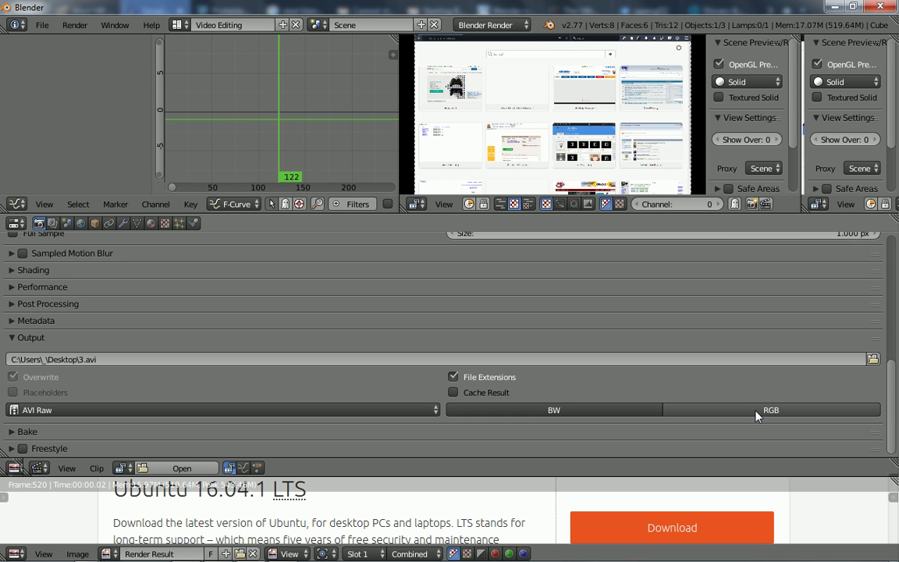
key("Return")
Start rendering the full animation sequence to the 3.avi output file
left_click_drag(895, 388, 895, 263)
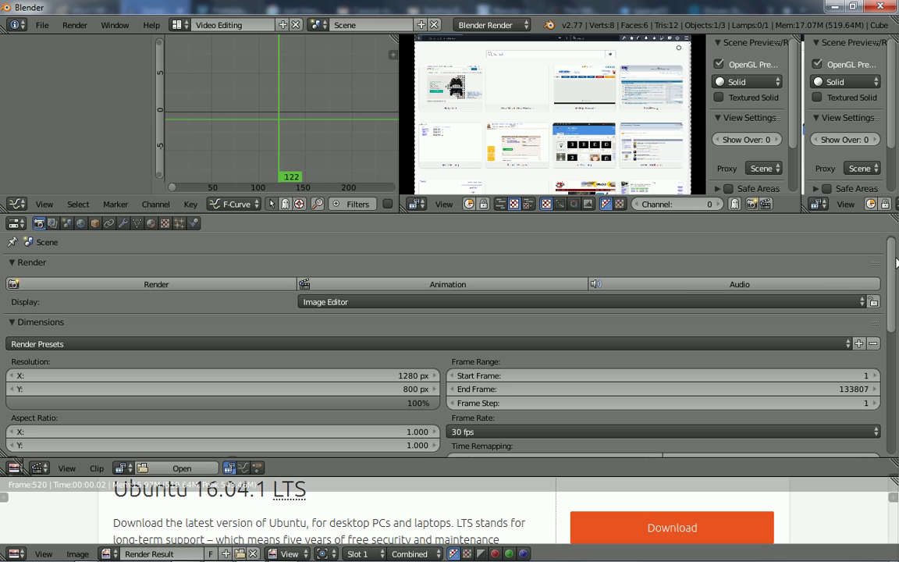
scroll(547, 281, "up", 1)
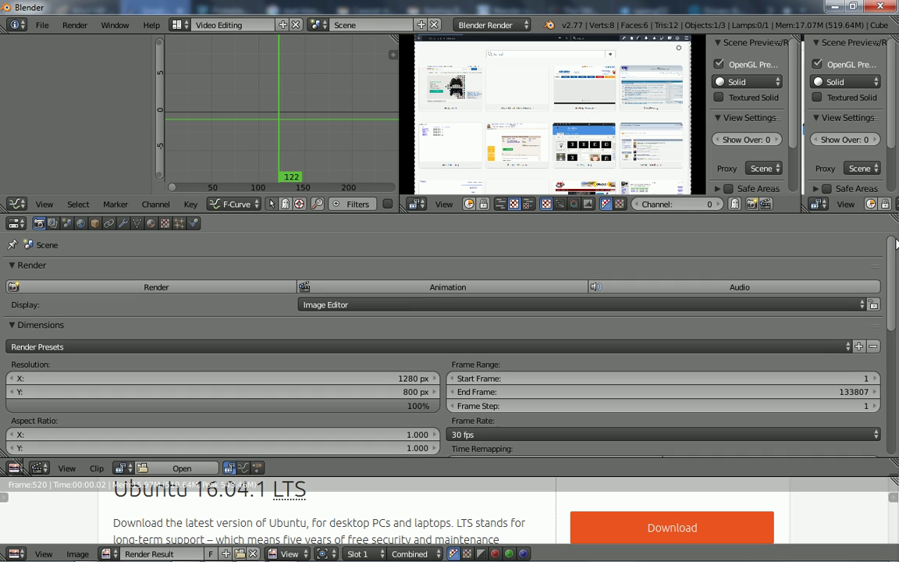
left_click(491, 293)
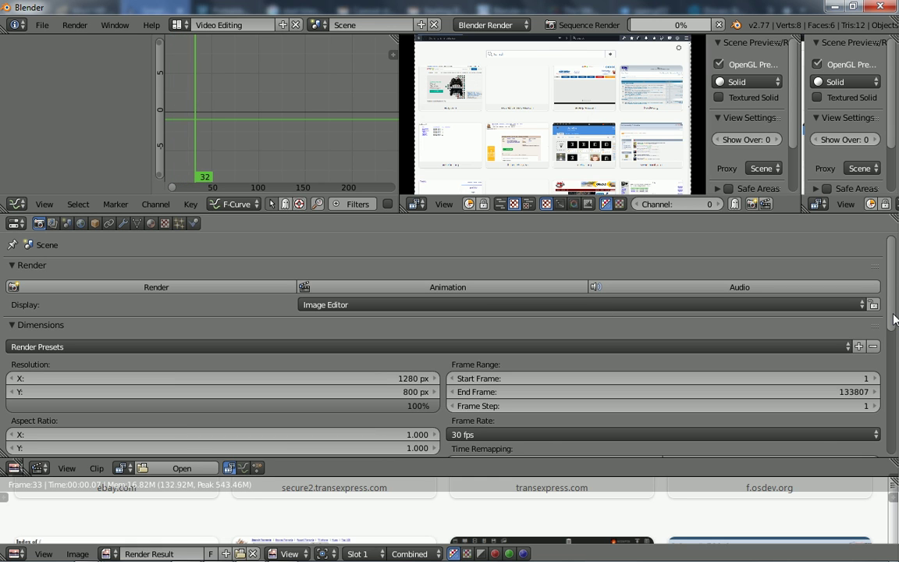
Switch to the Explorer Desktop folder listing 1.avi and 2.avi
left_click_drag(895, 320, 897, 426)
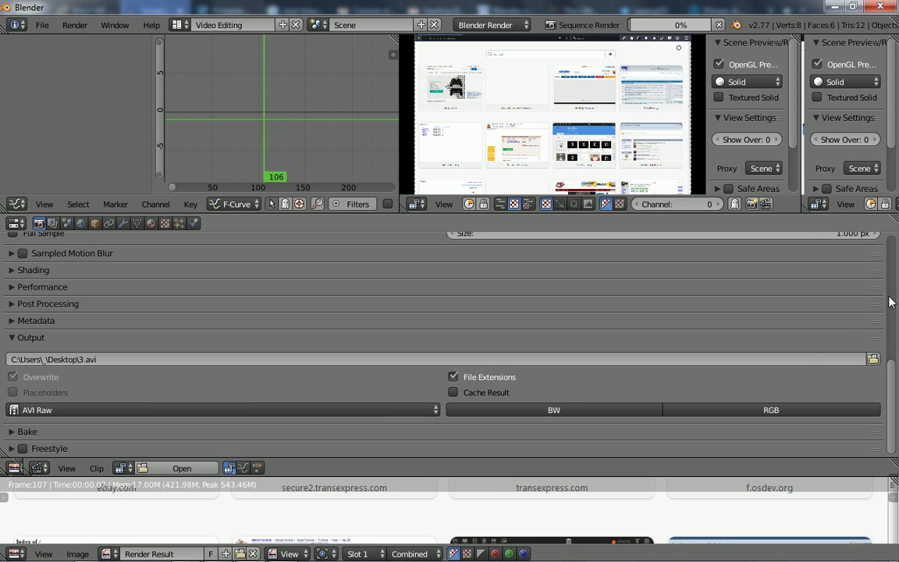
key("alt+Tab")
key("alt+Tab")
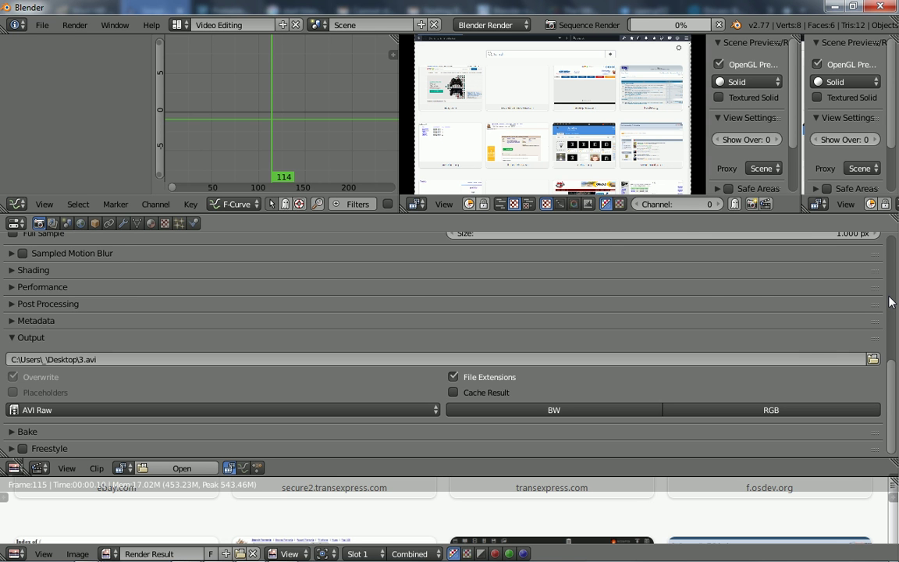
key("alt+Tab")
key("alt+Tab")
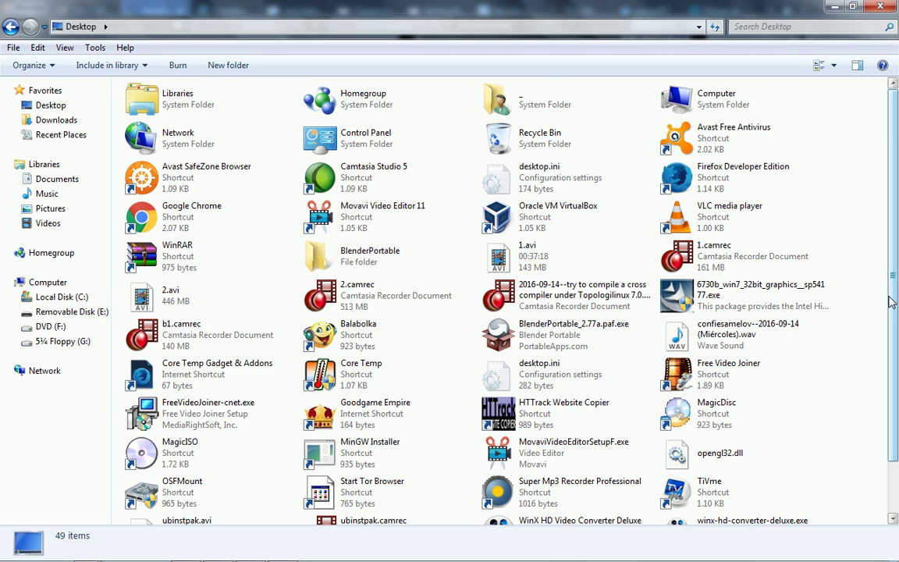
Scroll the Desktop folder down to find the newly created 3.avi
scroll(890, 301, "down", 2)
key("alt+Tab")
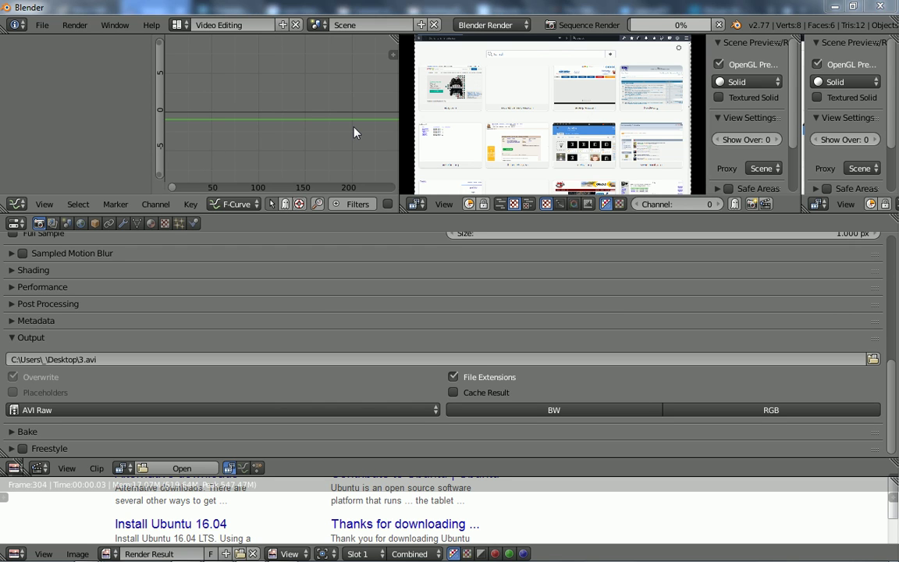
Let the render run past frame 778, then view 3.avi at 398 MB on the Desktop
key("alt+Tab")
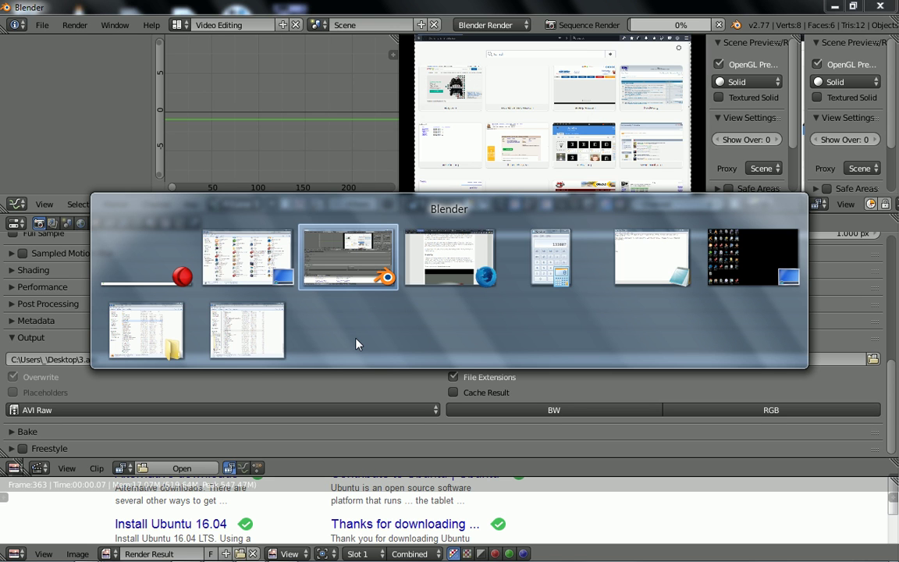
key("alt")
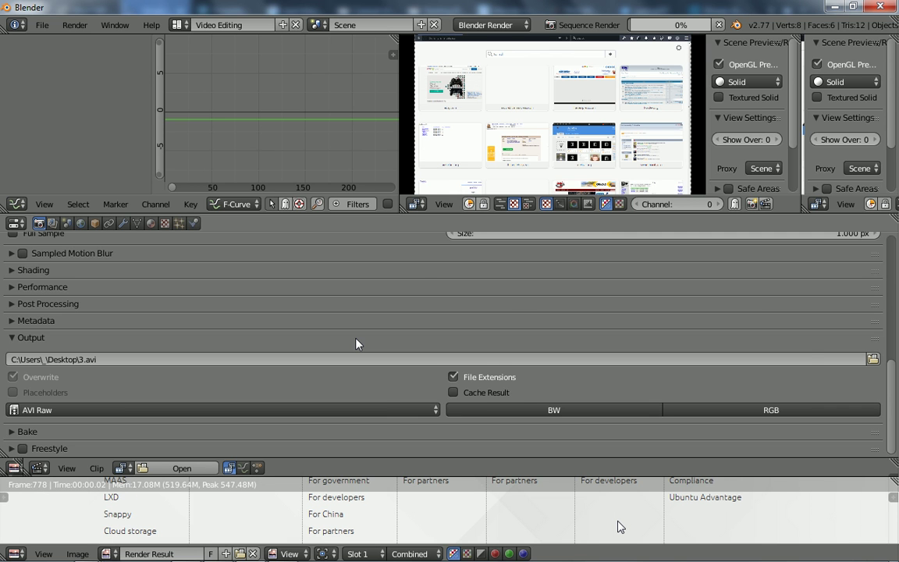
key("alt+Tab")
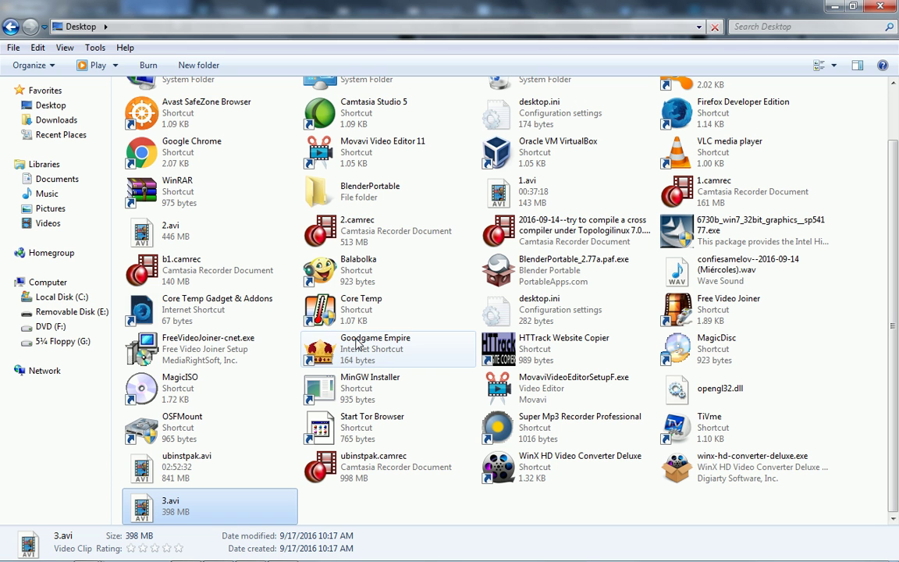
Refresh the Desktop listing to see 3.avi at 2.40 GB, then return to Blender
key("F5")
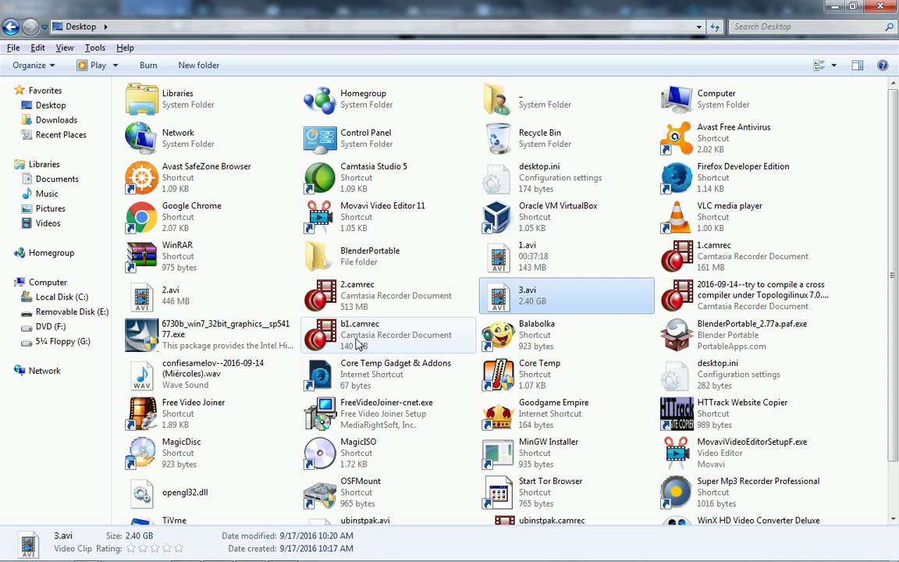
key("alt+Tab")
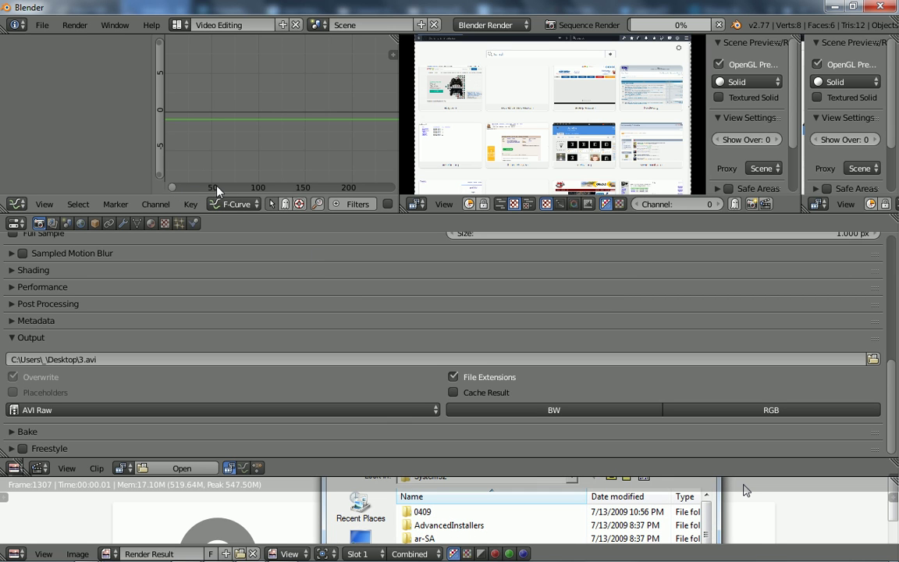
Fit the whole frame range in the graph view and review the tutorial's Rendering section
key("Home")
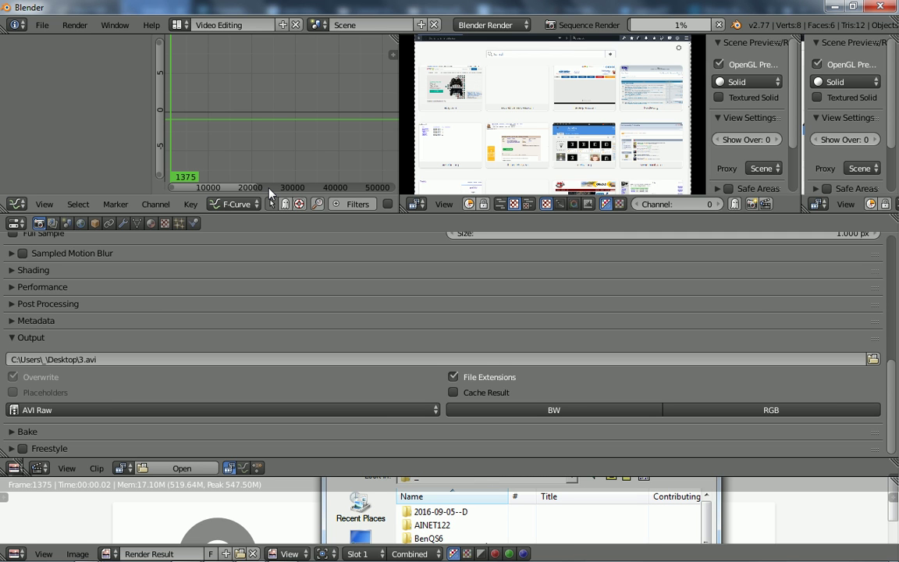
key("alt+Tab")
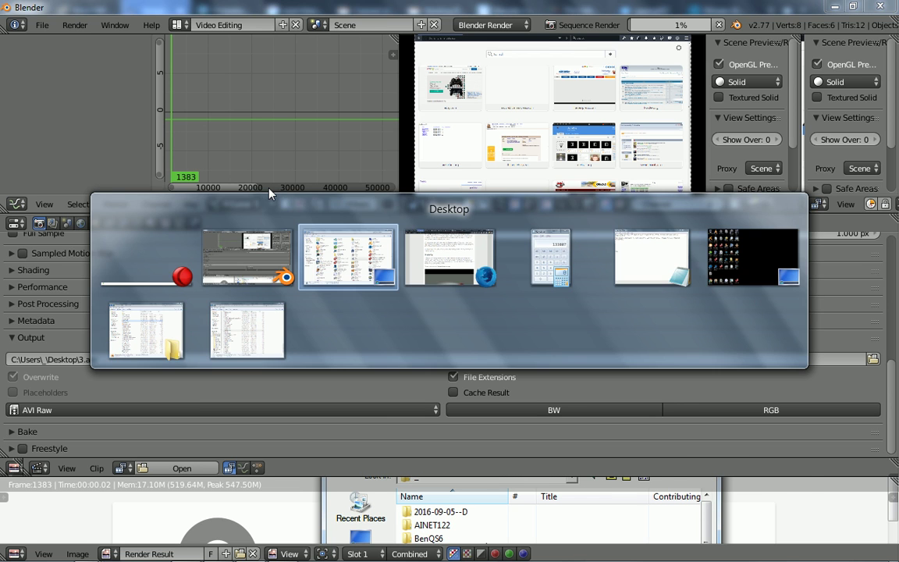
key("alt+Tab")
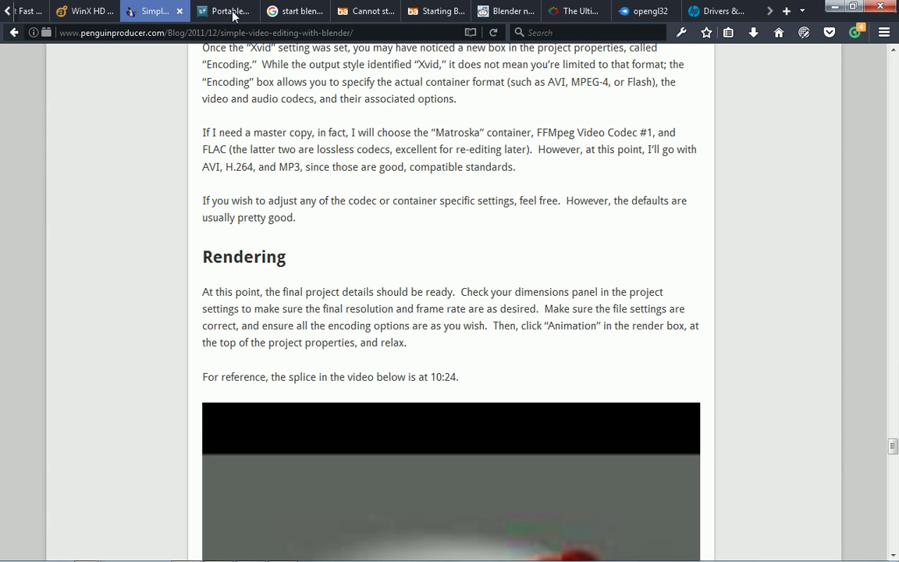
key("alt+Tab")
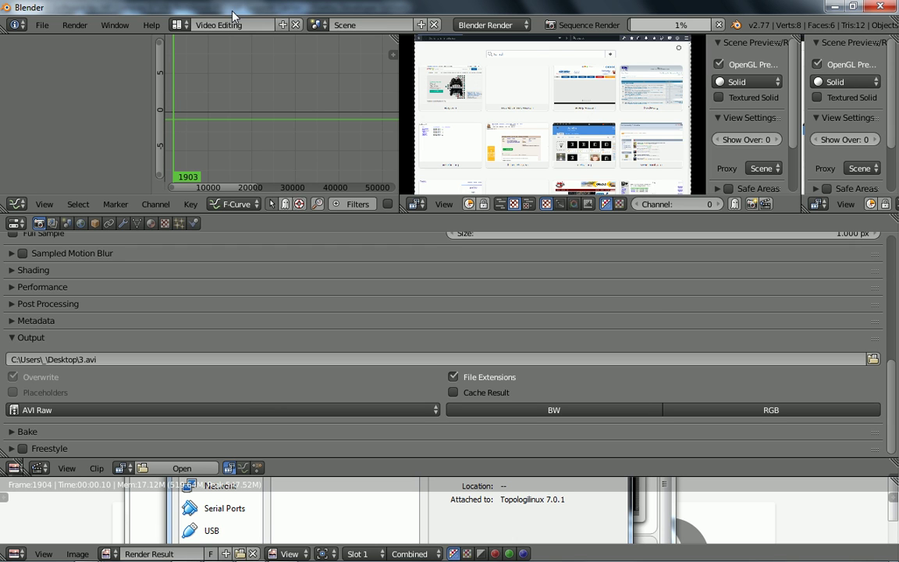
key("alt+Tab")
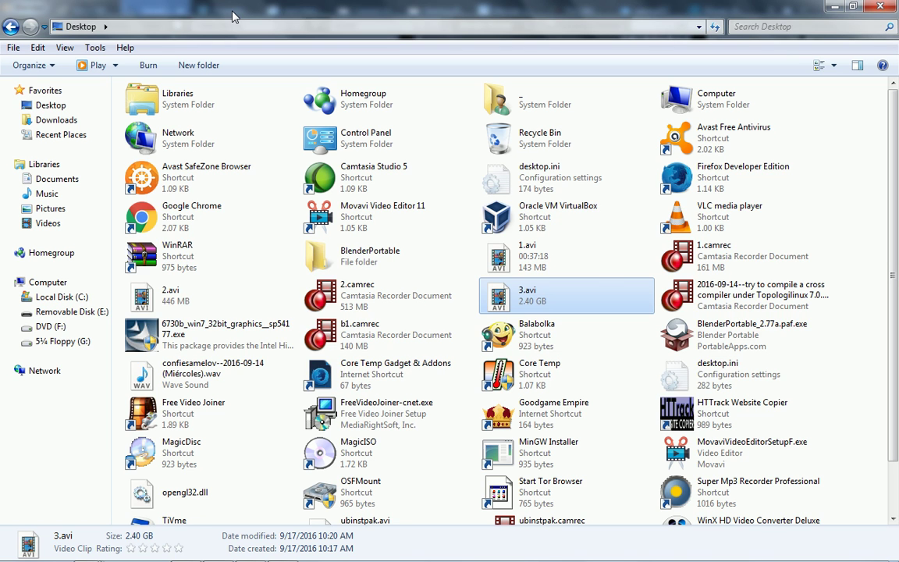
key("alt+Tab")
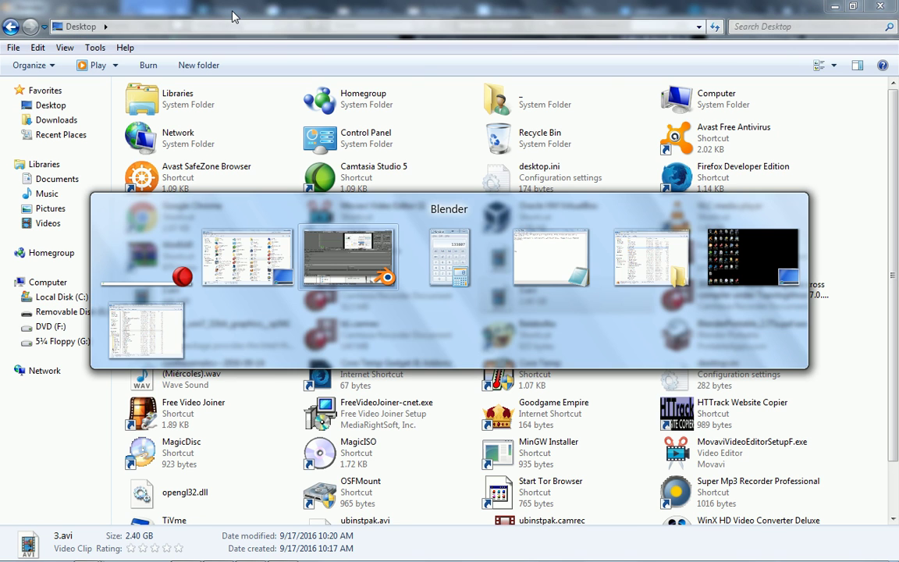
key("alt+Tab")
key("alt+Tab")
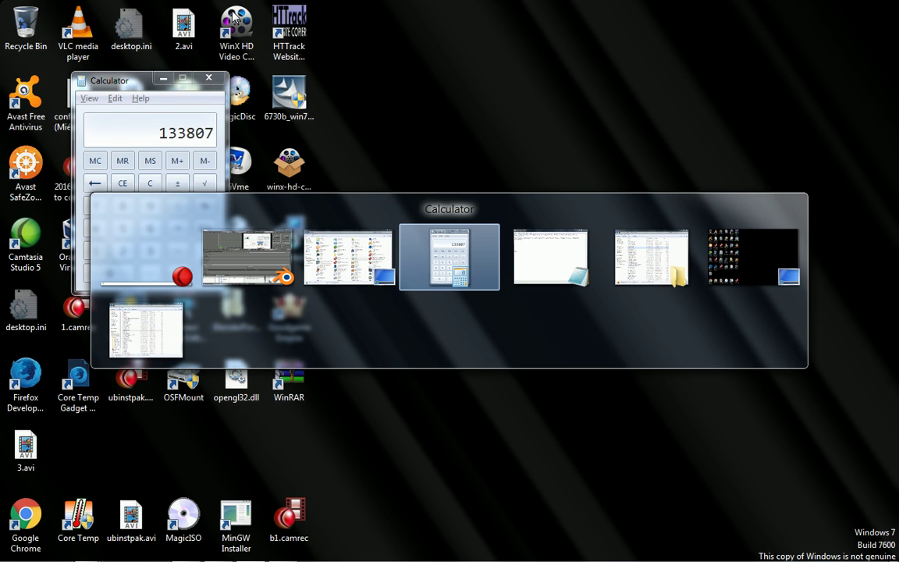
key("alt+Tab")
key("alt+Tab")
key("alt+Tab")
key("alt+Tab")
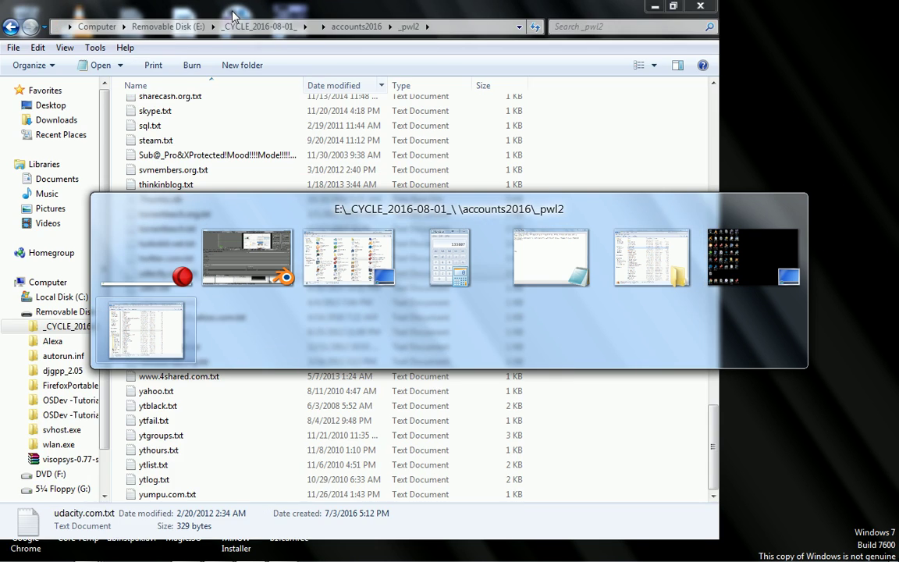
key("alt+Tab")
key("alt+Tab")
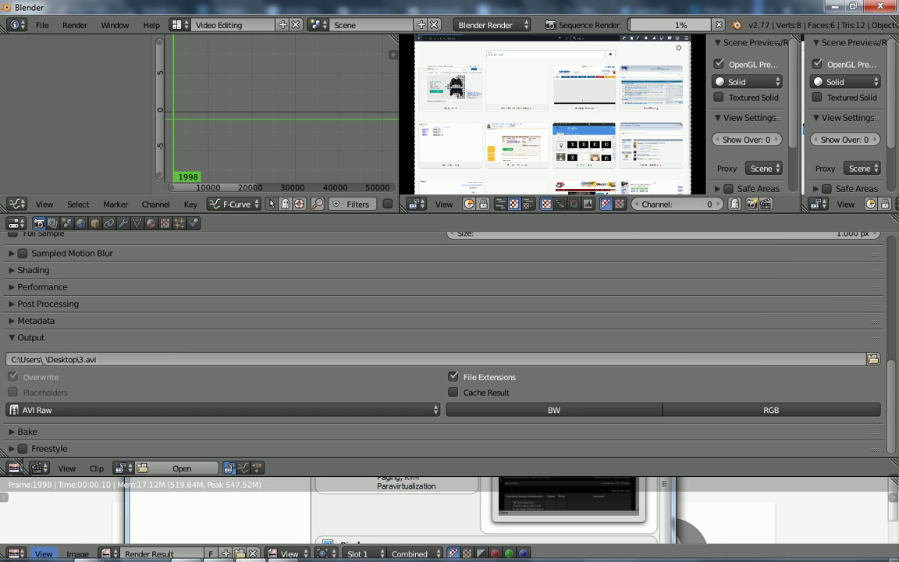
right_click(346, 559)
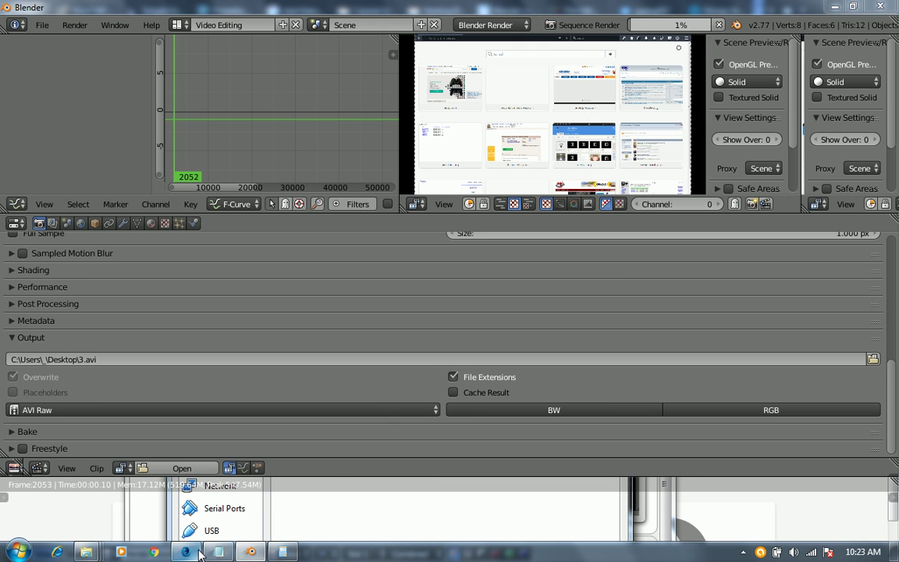
Bring Firefox forward and let the unresponsive browser-fullZoom.js script continue
left_click(199, 554)
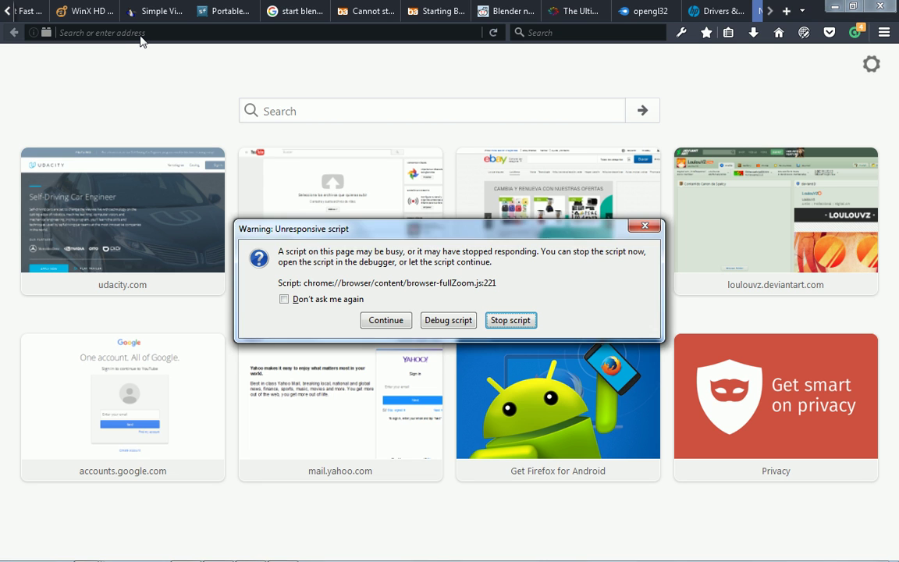
left_click(386, 320)
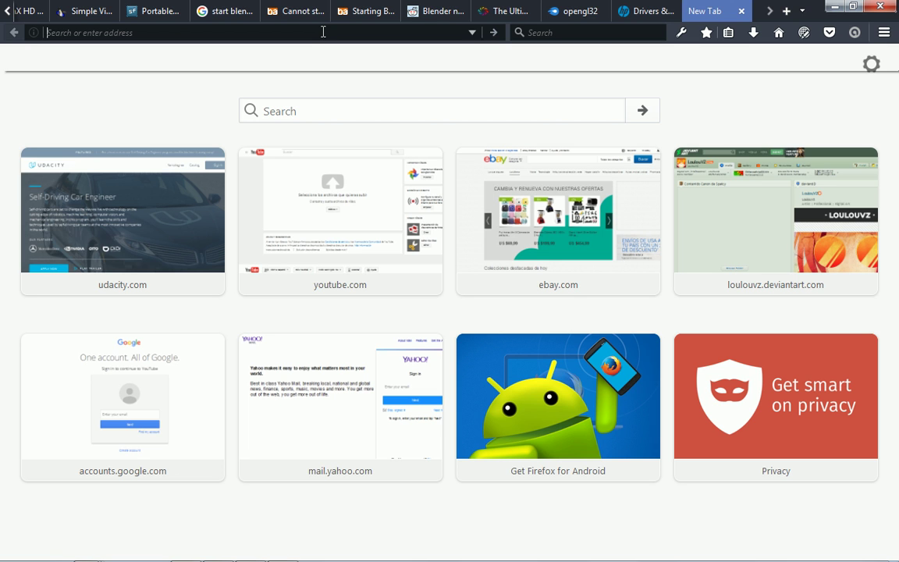
Search 'join blender videos without reencoding', dismiss the activation notice, and return to Blender
type("join blender videos without reenco")
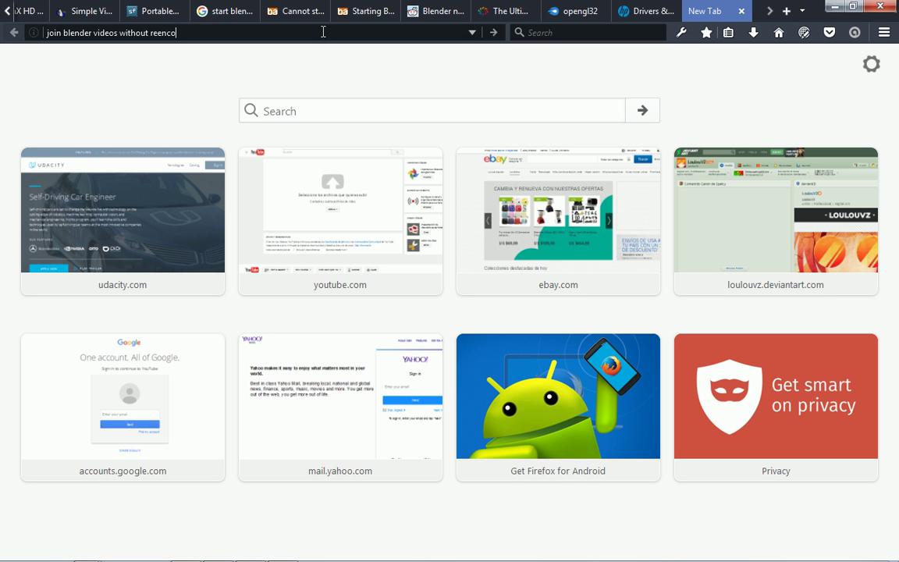
type("ding")
key("Return")
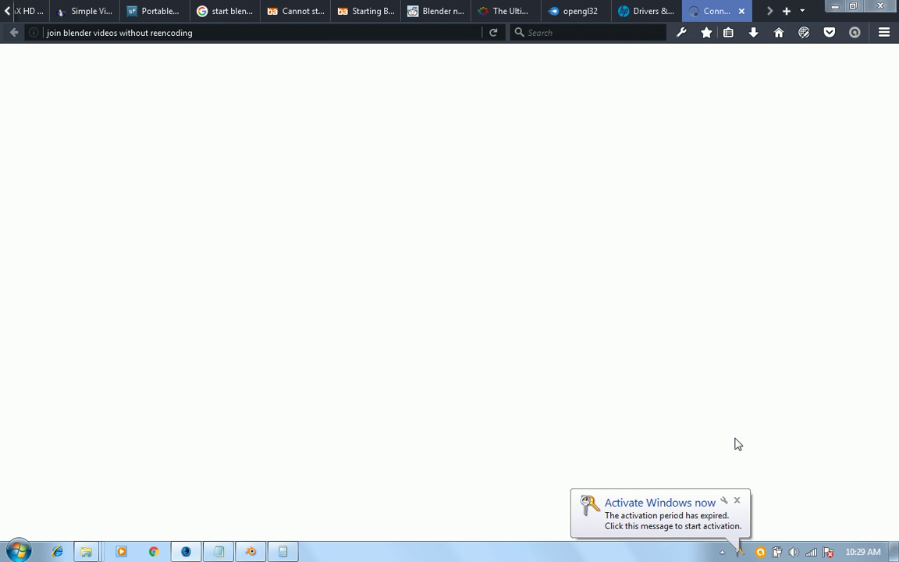
left_click(738, 501)
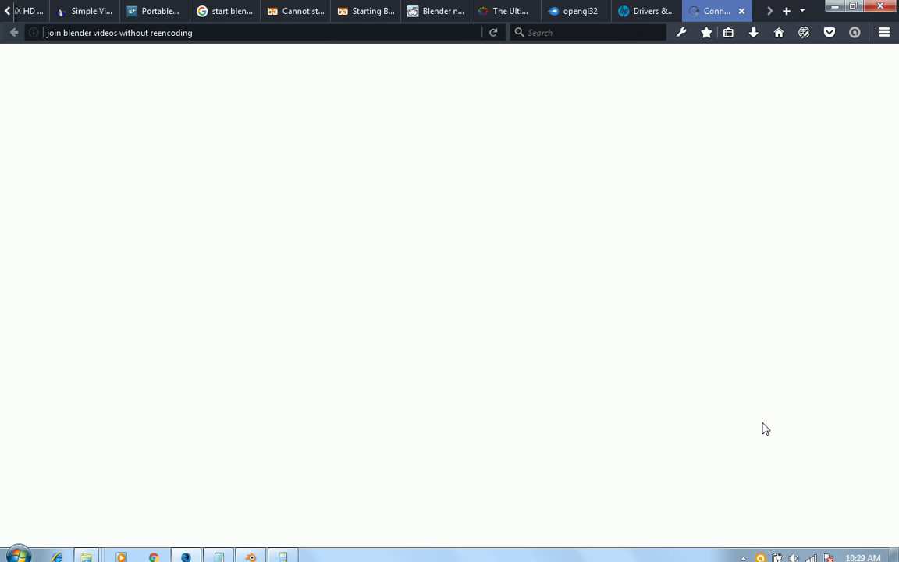
key("alt+Tab")
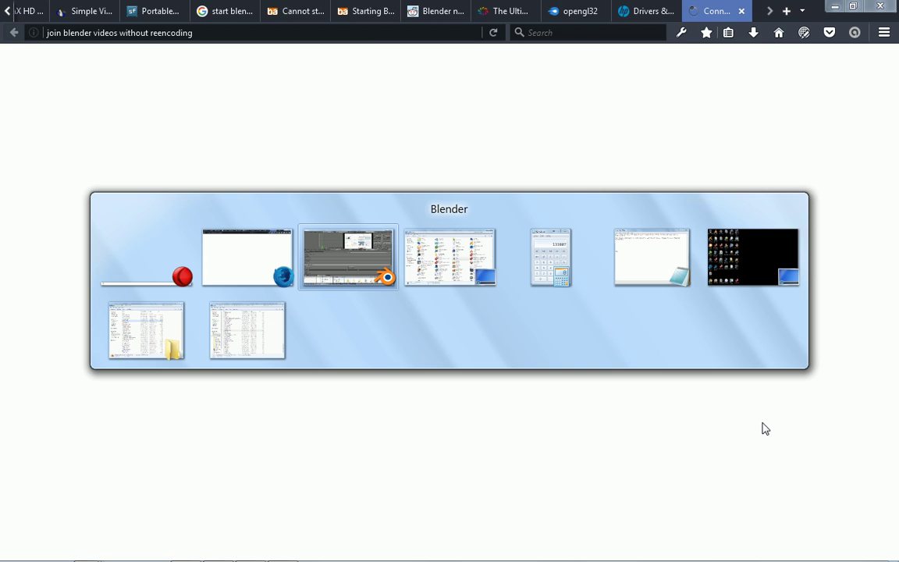